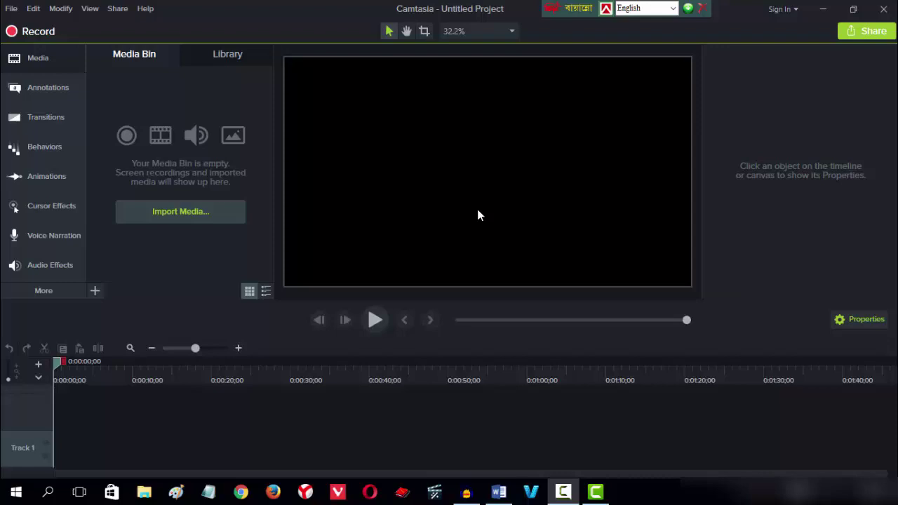
{"action": "left_click", "coordinate": [823, 8]}
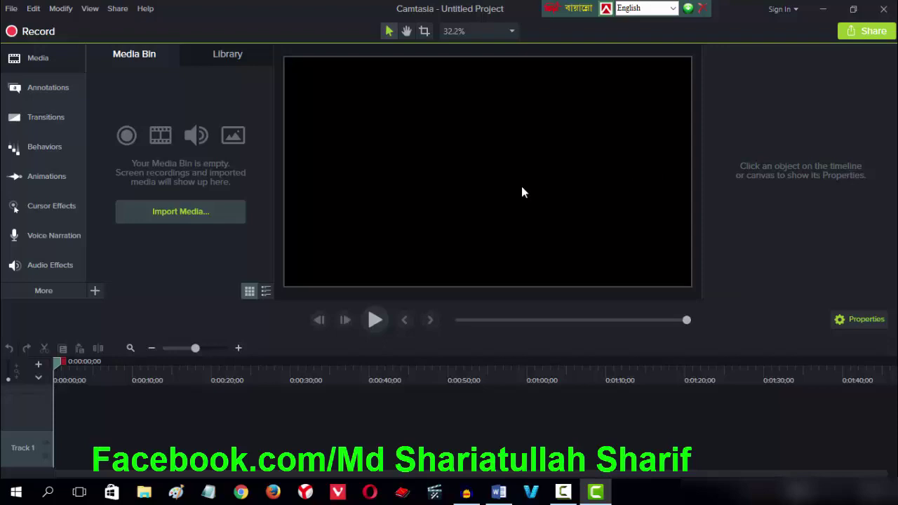
{"action": "left_click", "coordinate": [824, 9]}
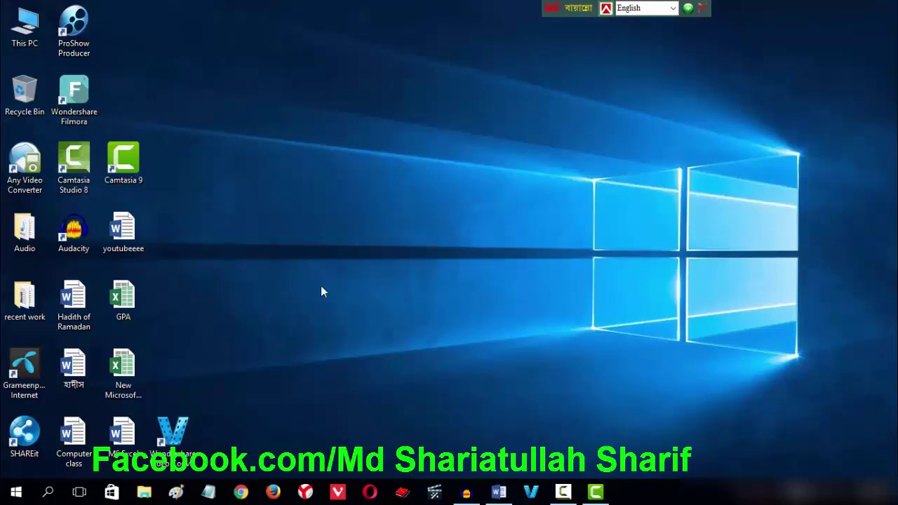
{"action": "left_click", "coordinate": [596, 494]}
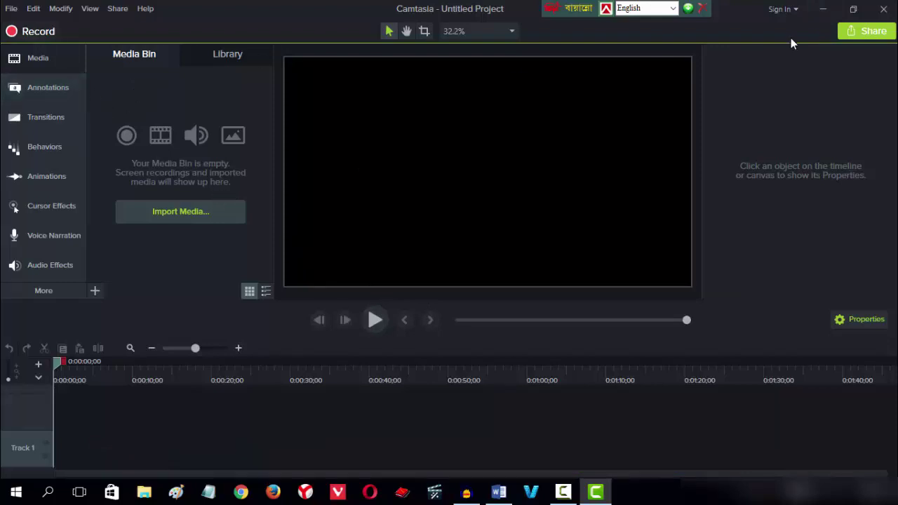
{"action": "left_click", "coordinate": [824, 8]}
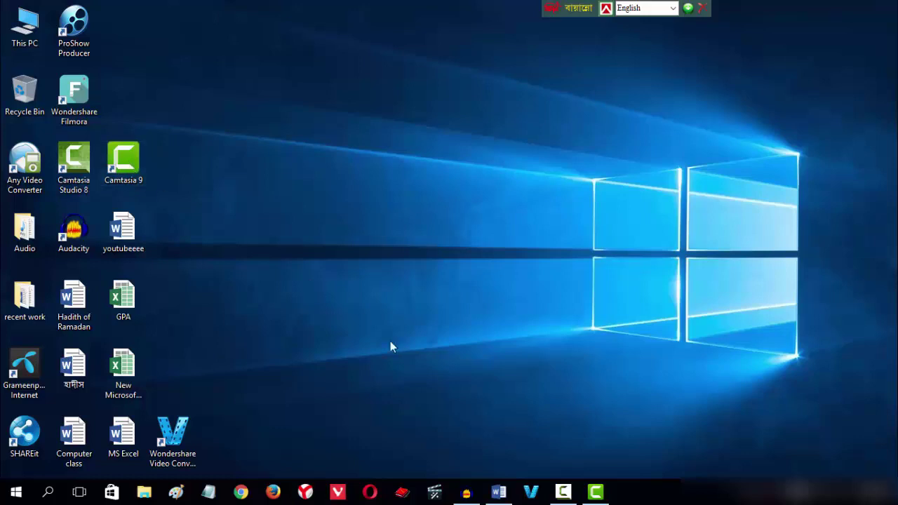
{"action": "left_click", "coordinate": [586, 489]}
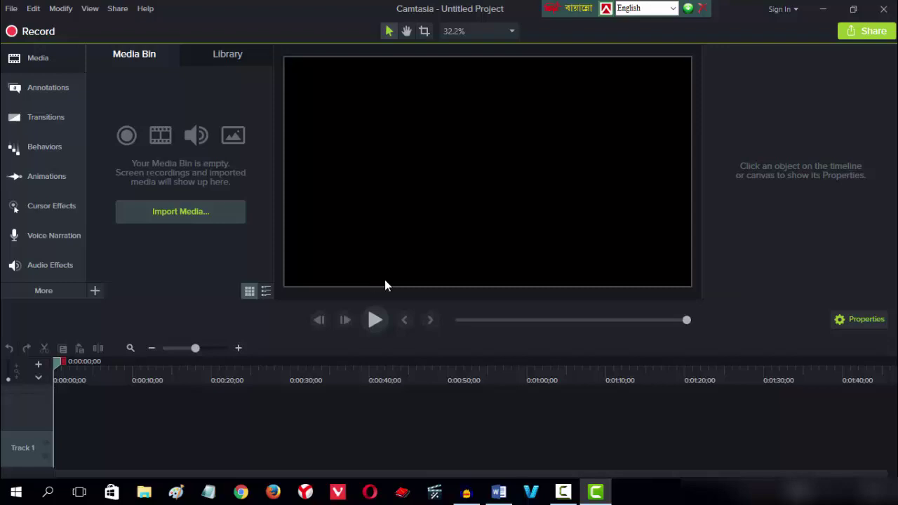
{"action": "left_click", "coordinate": [21, 11]}
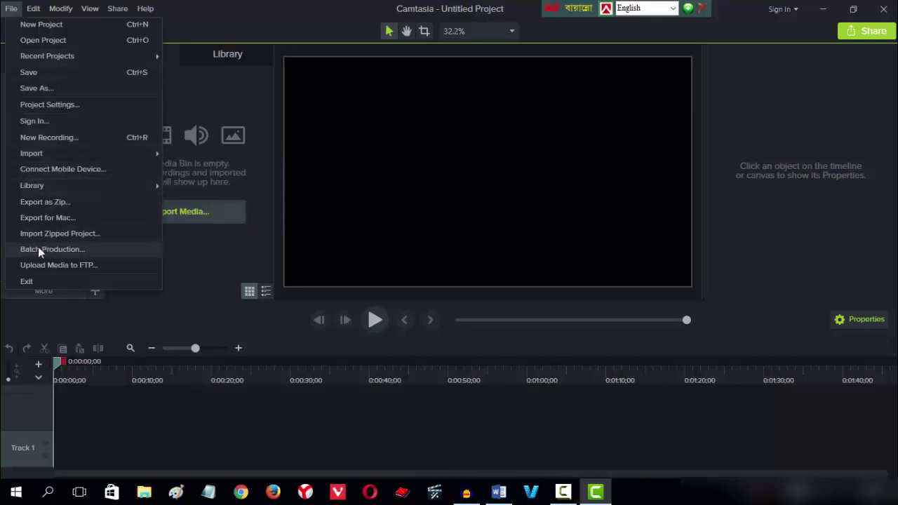
{"action": "left_click", "coordinate": [191, 76]}
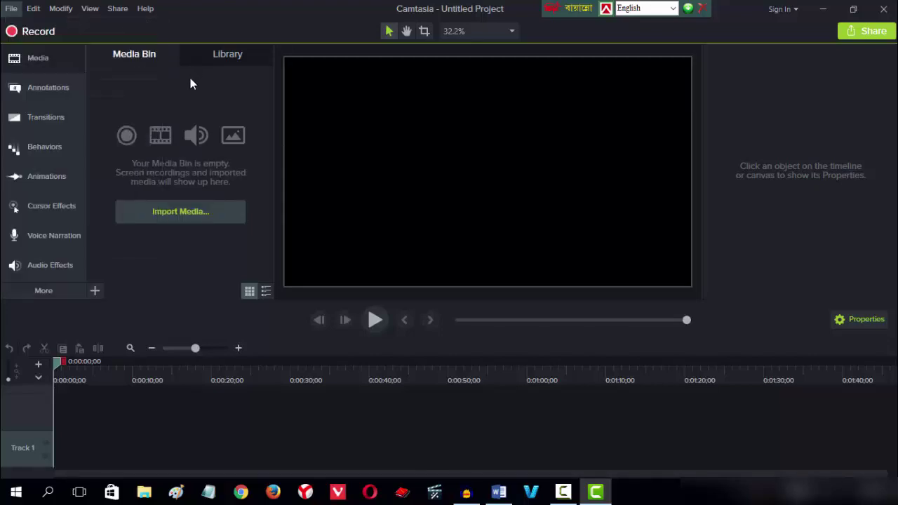
{"action": "left_click", "coordinate": [34, 9]}
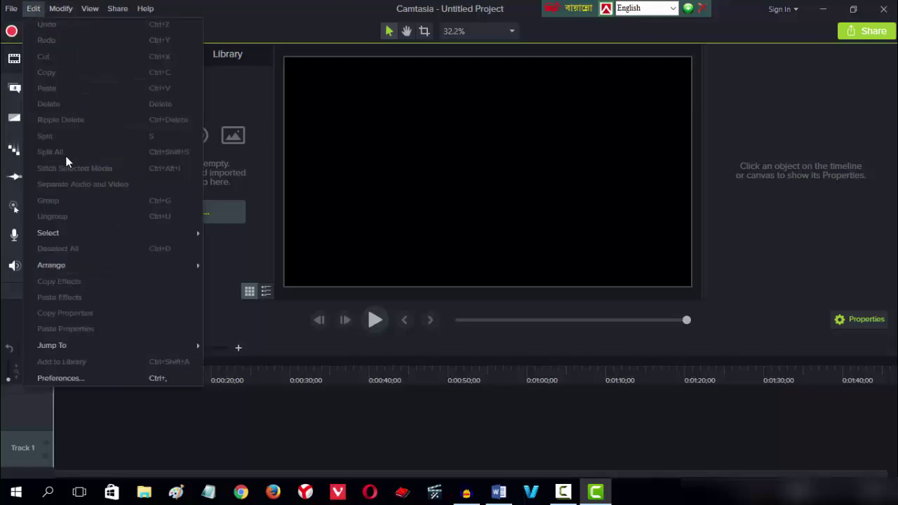
{"action": "left_click", "coordinate": [236, 109]}
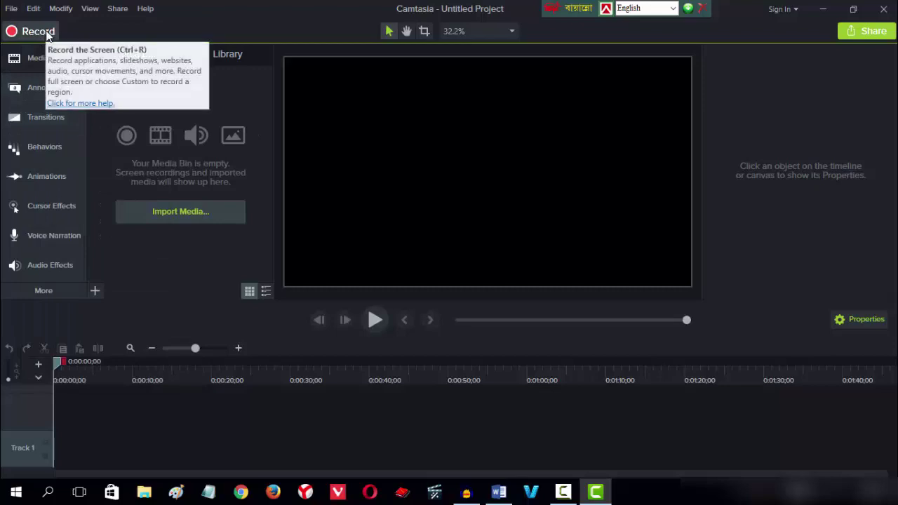
{"action": "left_click", "coordinate": [563, 491]}
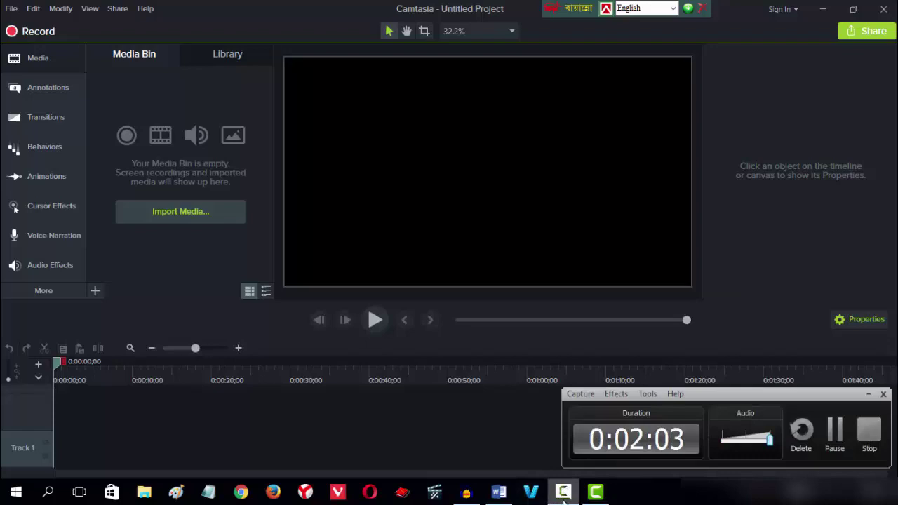
{"action": "left_click", "coordinate": [563, 495]}
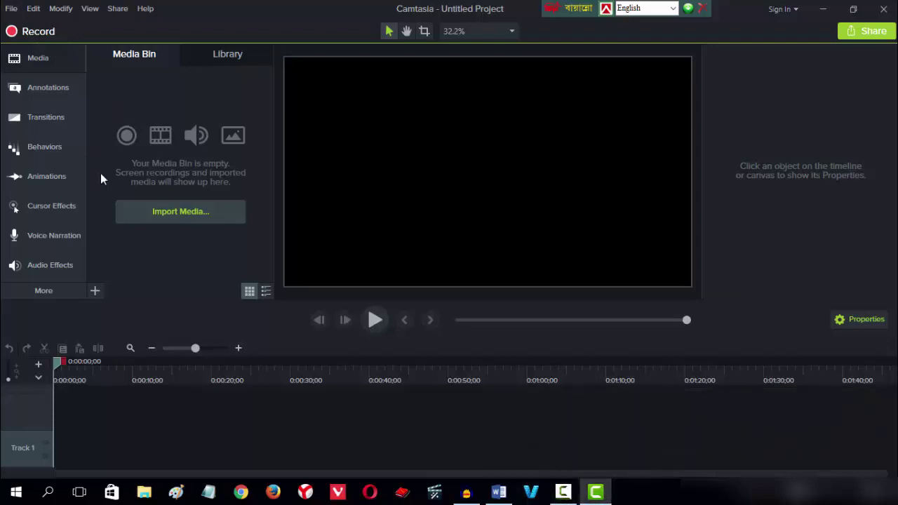
Step: Import the audio file Salary sheet from the Music folder into the Media Bin
{"action": "left_click", "coordinate": [38, 59]}
{"action": "left_click", "coordinate": [38, 59]}
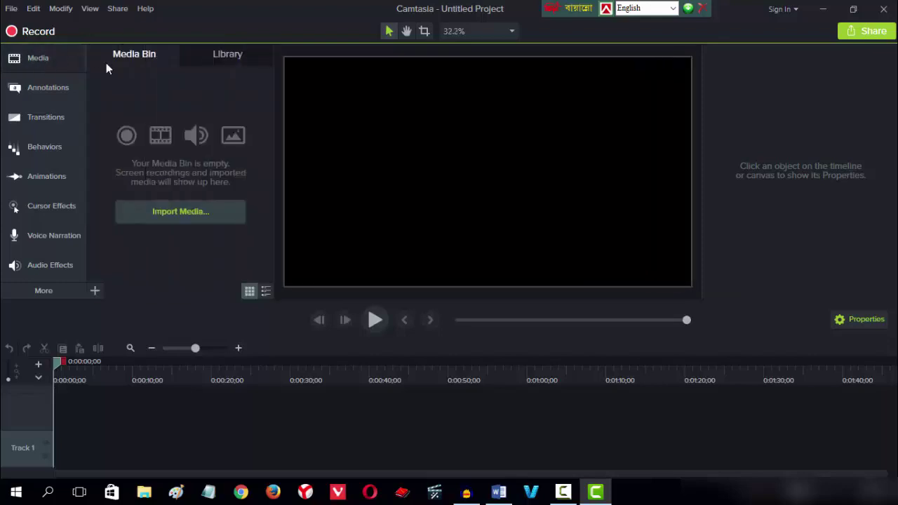
{"action": "left_click", "coordinate": [219, 58]}
{"action": "left_click", "coordinate": [144, 58]}
{"action": "left_click", "coordinate": [151, 211]}
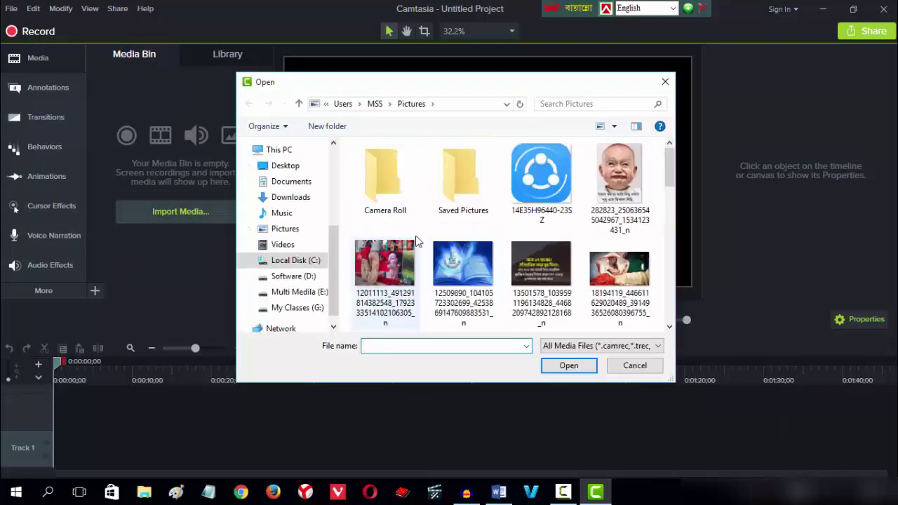
{"action": "left_click", "coordinate": [289, 216]}
{"action": "scroll", "coordinate": [473, 275], "scroll_direction": "down", "scroll_amount": 1}
{"action": "left_click", "coordinate": [618, 207]}
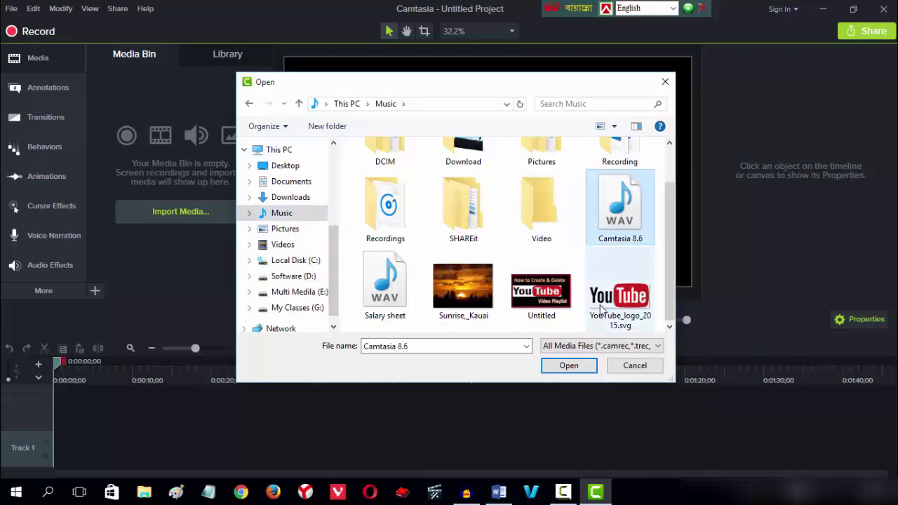
{"action": "left_click", "coordinate": [384, 284]}
{"action": "left_click", "coordinate": [571, 368]}
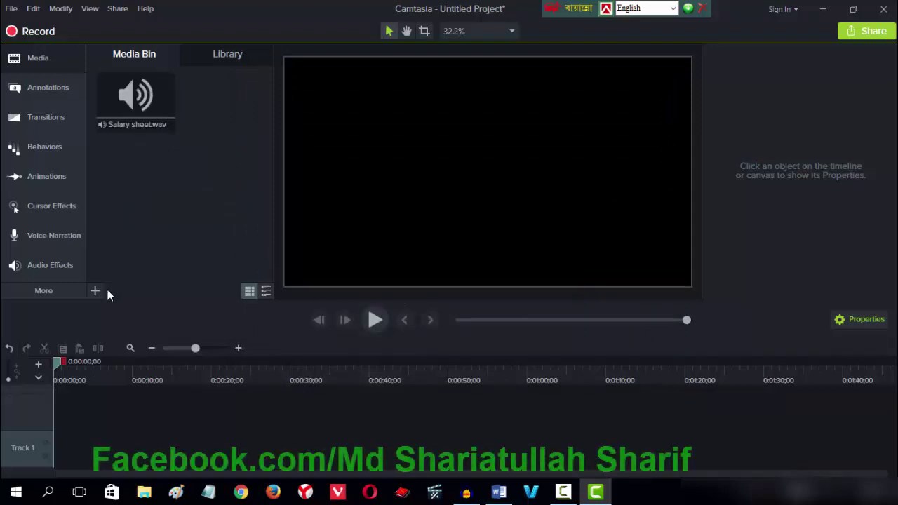
Step: Import the images Sunrise,_Kauai, Untitled and YouTube_logo_2015.svg from the Music folder into the Media Bin
{"action": "left_click", "coordinate": [95, 290]}
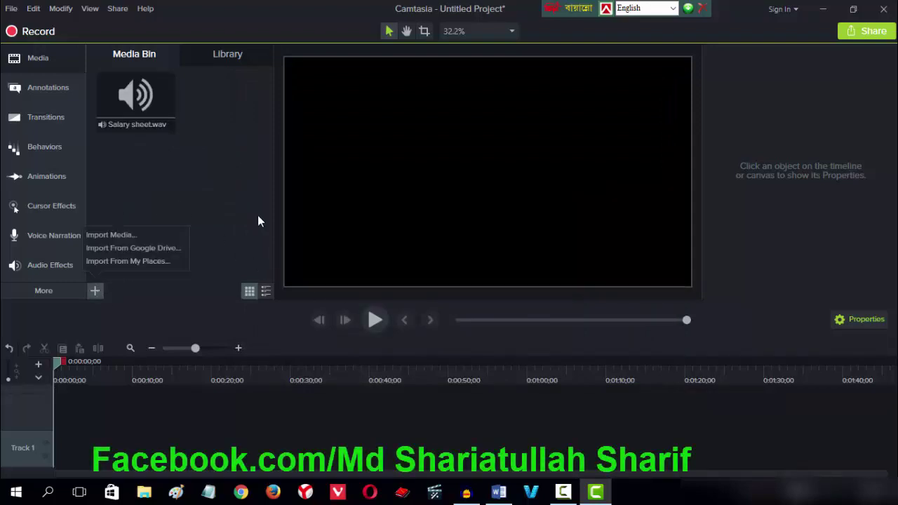
{"action": "left_click", "coordinate": [120, 237]}
{"action": "scroll", "coordinate": [610, 275], "scroll_direction": "down", "scroll_amount": 1}
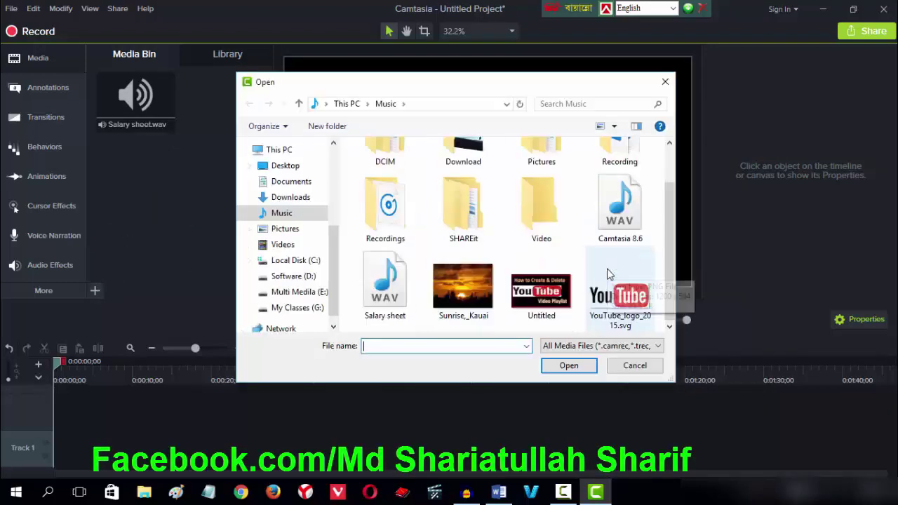
{"action": "left_click", "coordinate": [462, 286]}
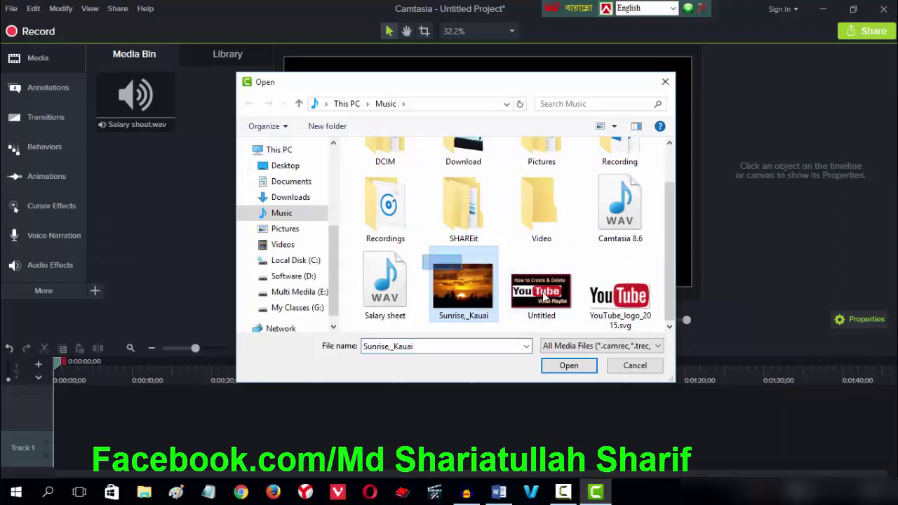
{"action": "left_click_drag", "start_coordinate": [544, 296], "coordinate": [653, 319]}
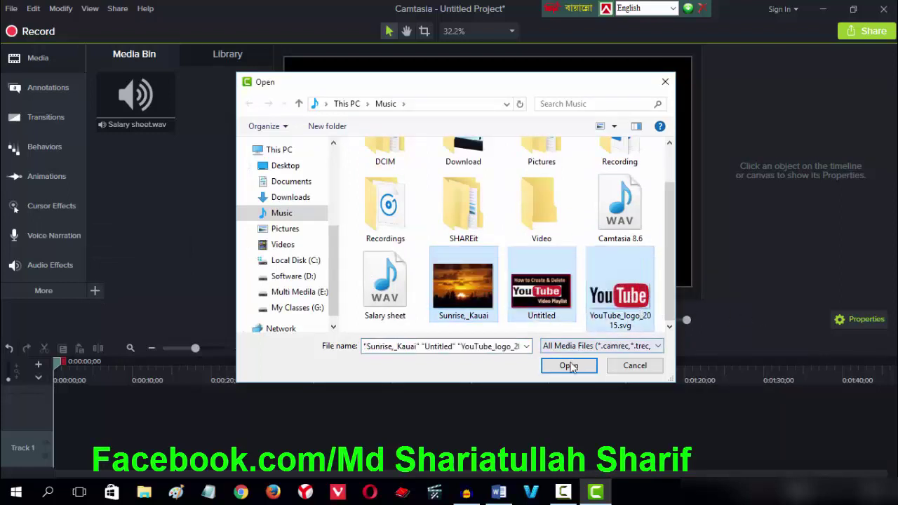
{"action": "left_click", "coordinate": [568, 366]}
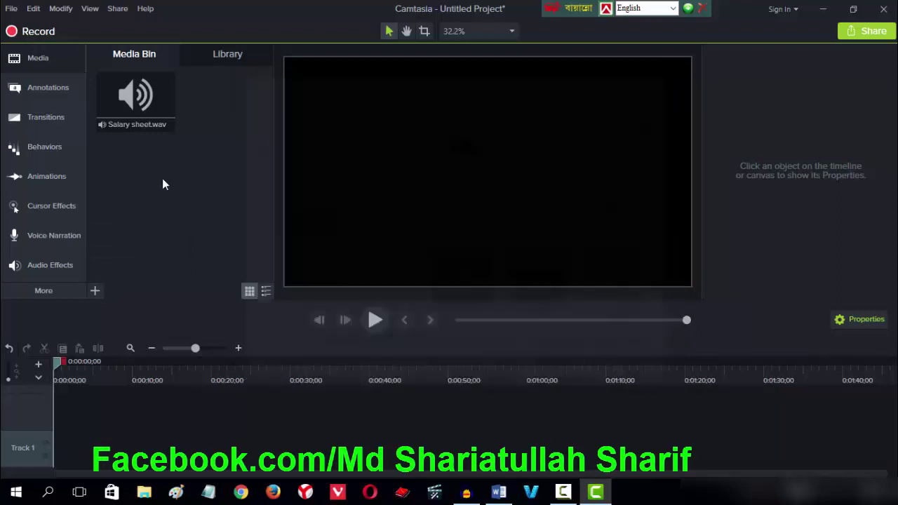
Step: Import the Bengali-titled "Muslim killing in burma Bang_HD" video, last in the Videos folder, into the Media Bin
{"action": "left_click", "coordinate": [95, 291]}
{"action": "left_click", "coordinate": [124, 238]}
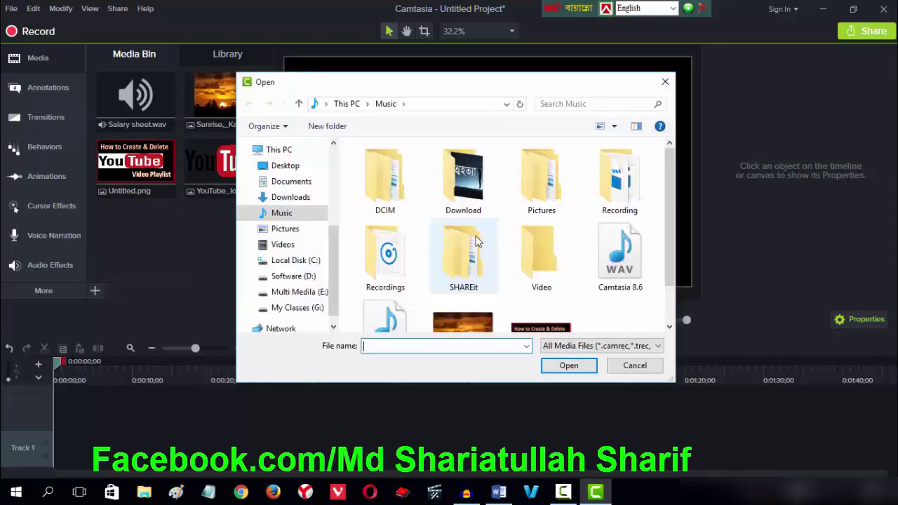
{"action": "scroll", "coordinate": [491, 244], "scroll_direction": "down", "scroll_amount": 1}
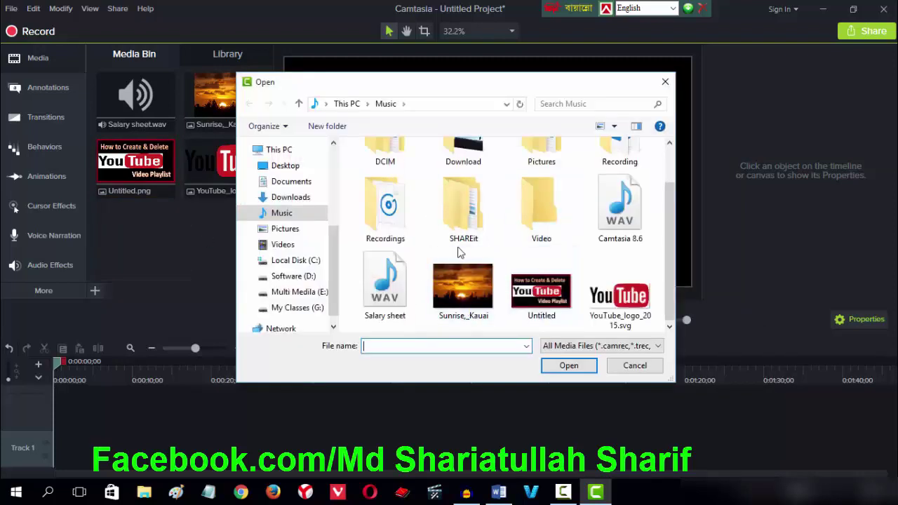
{"action": "scroll", "coordinate": [460, 252], "scroll_direction": "up", "scroll_amount": 1}
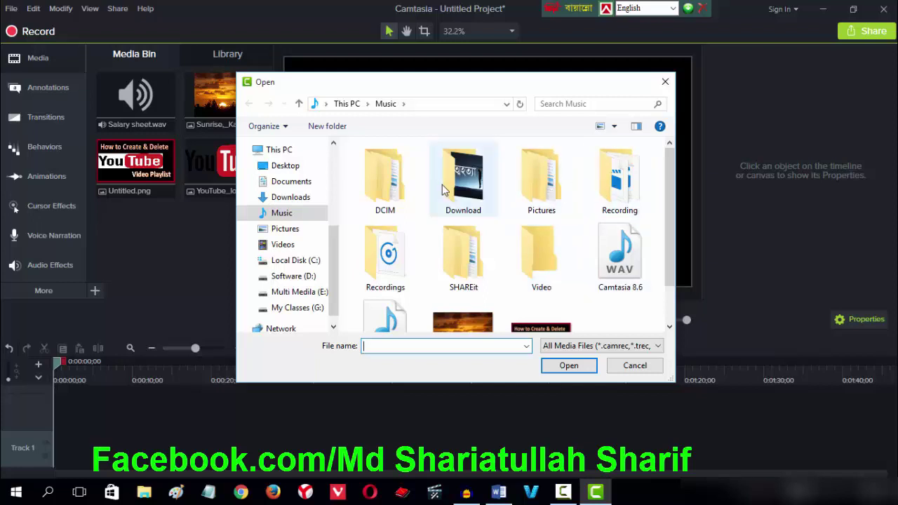
{"action": "left_click", "coordinate": [286, 262]}
{"action": "left_click", "coordinate": [283, 244]}
{"action": "scroll", "coordinate": [528, 285], "scroll_direction": "down", "scroll_amount": 2}
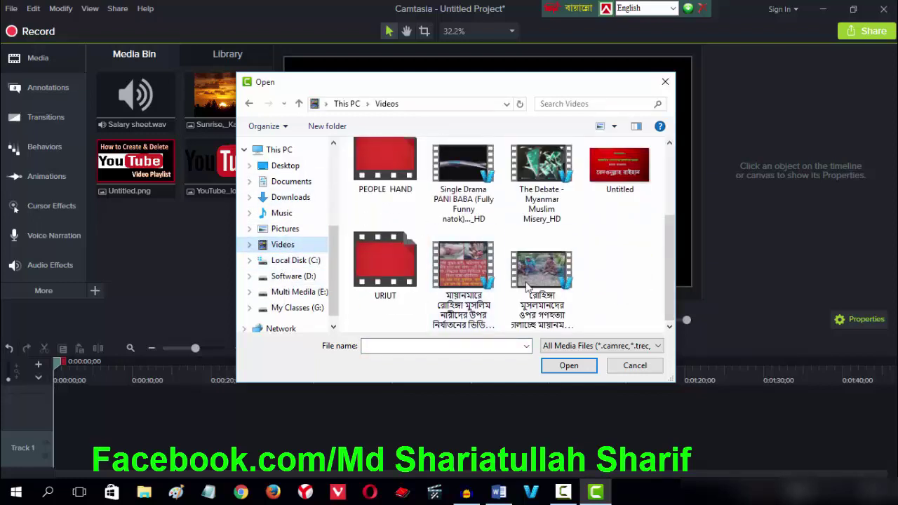
{"action": "left_click", "coordinate": [551, 288]}
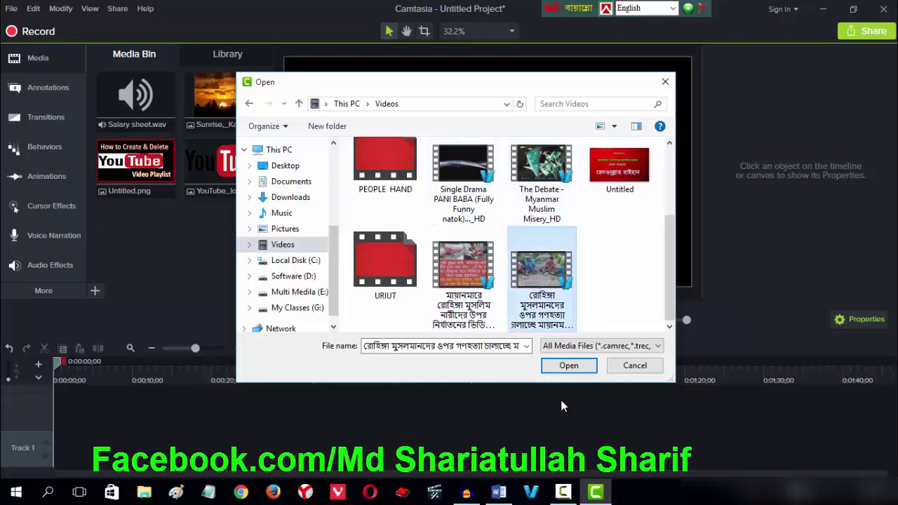
{"action": "left_click", "coordinate": [567, 366]}
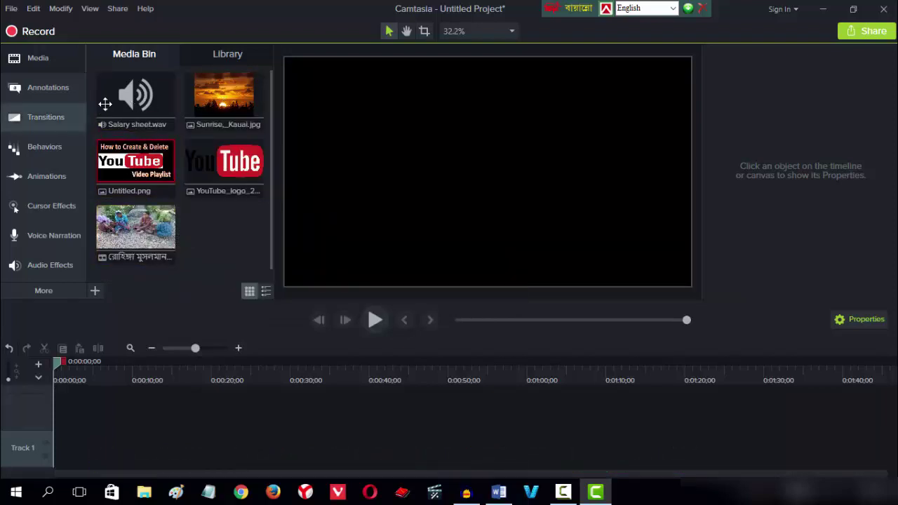
Step: Place the imported video from the Media Bin on Track 1, starting at 0:00:00;00
{"action": "left_click", "coordinate": [215, 56]}
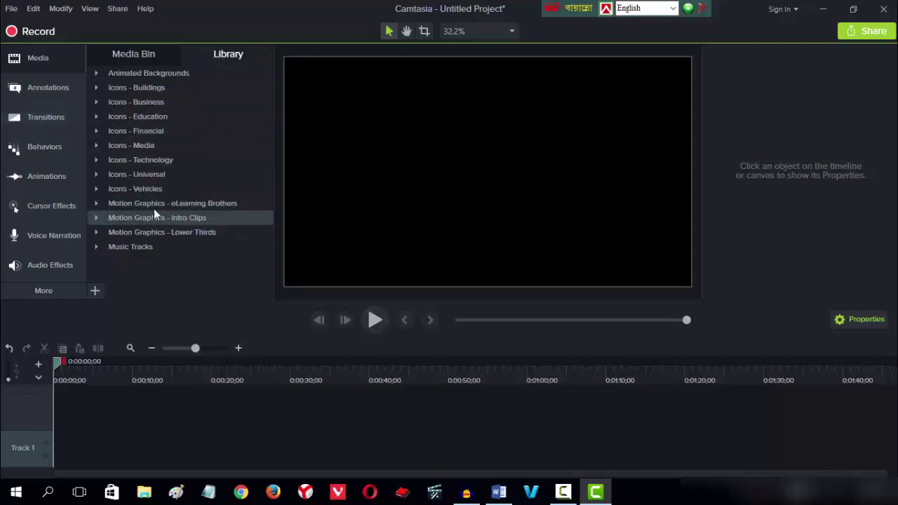
{"action": "left_click", "coordinate": [142, 56]}
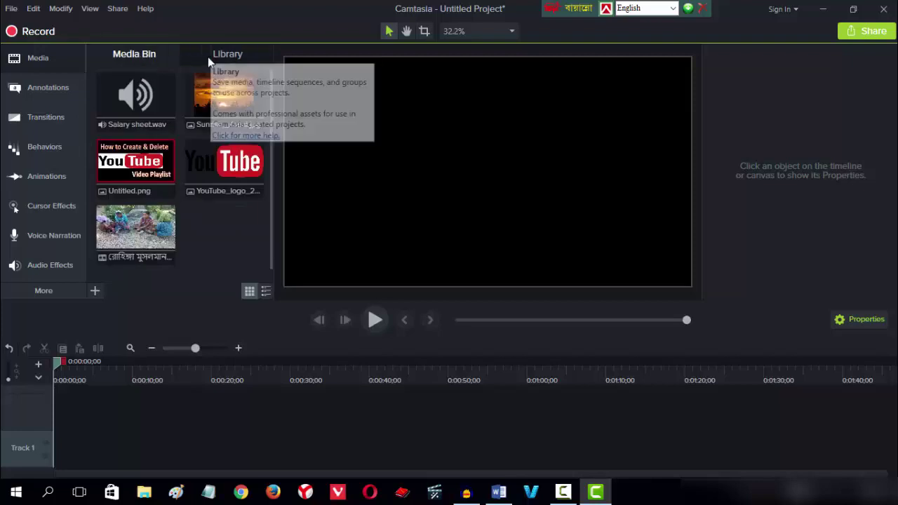
{"action": "left_click_drag", "start_coordinate": [129, 254], "coordinate": [83, 460]}
{"action": "left_click_drag", "start_coordinate": [141, 459], "coordinate": [139, 452]}
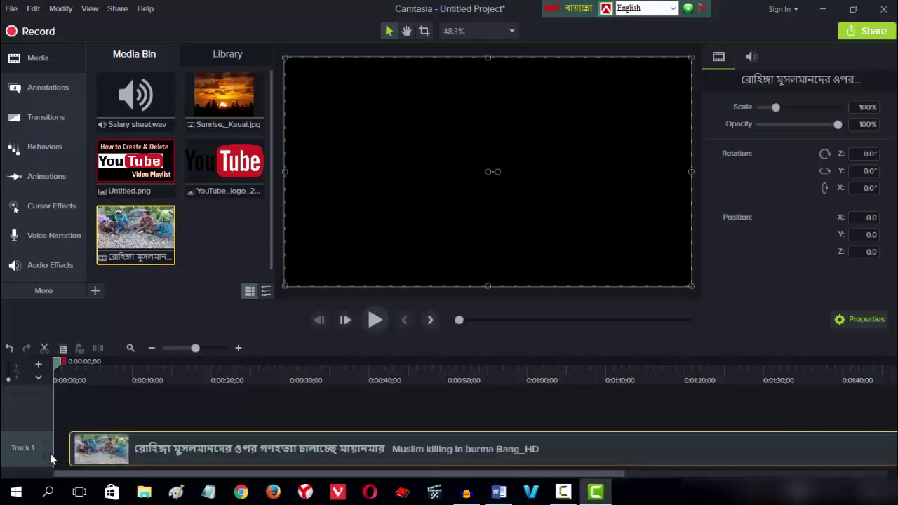
{"action": "left_click_drag", "start_coordinate": [143, 451], "coordinate": [123, 458]}
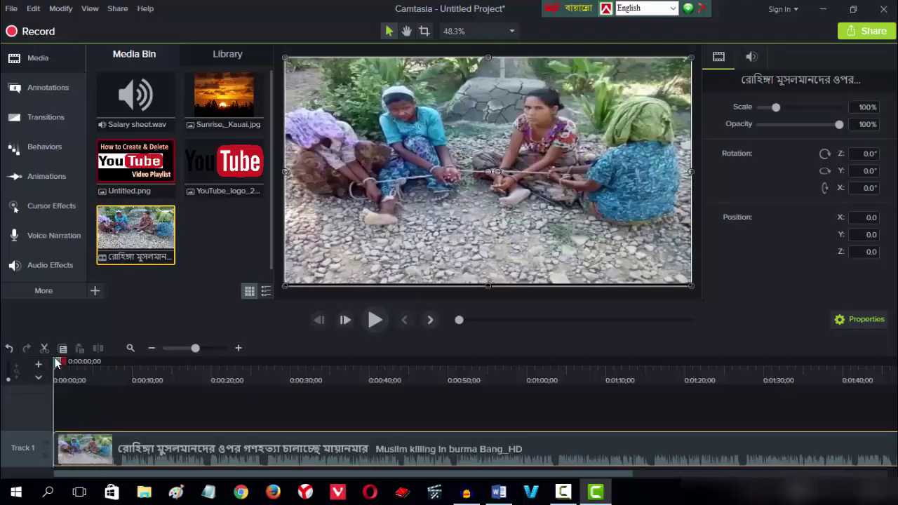
Step: Split the video clip on Track 1 at 0:00:20;00, and split its second part at 0:00:41;28
{"action": "left_click", "coordinate": [212, 411]}
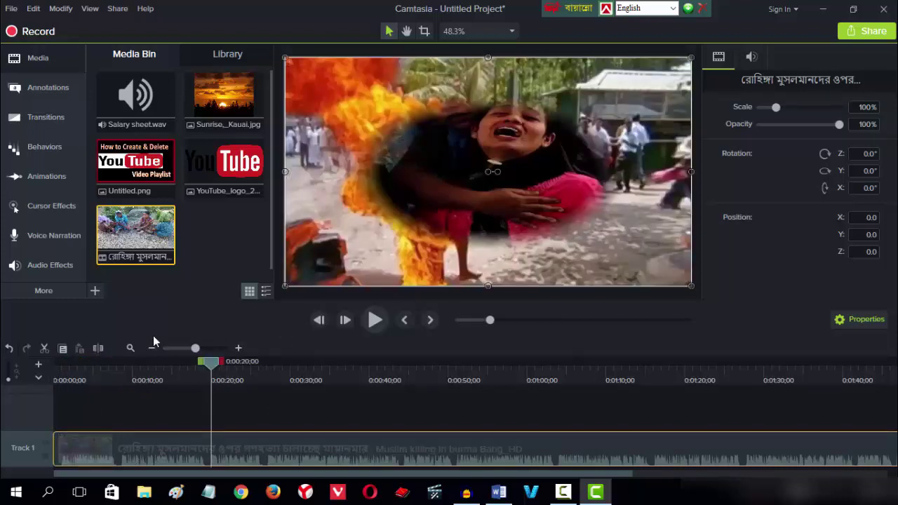
{"action": "left_click", "coordinate": [99, 348]}
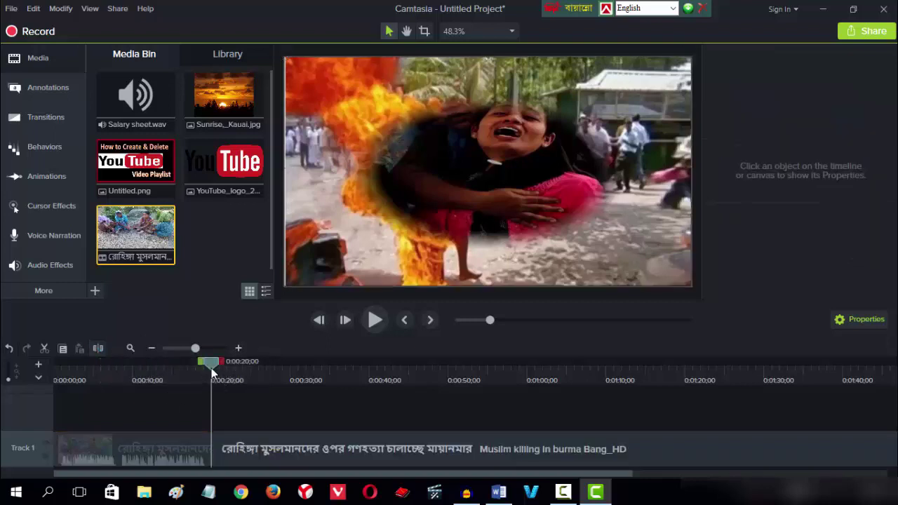
{"action": "left_click", "coordinate": [243, 379]}
{"action": "left_click", "coordinate": [386, 407]}
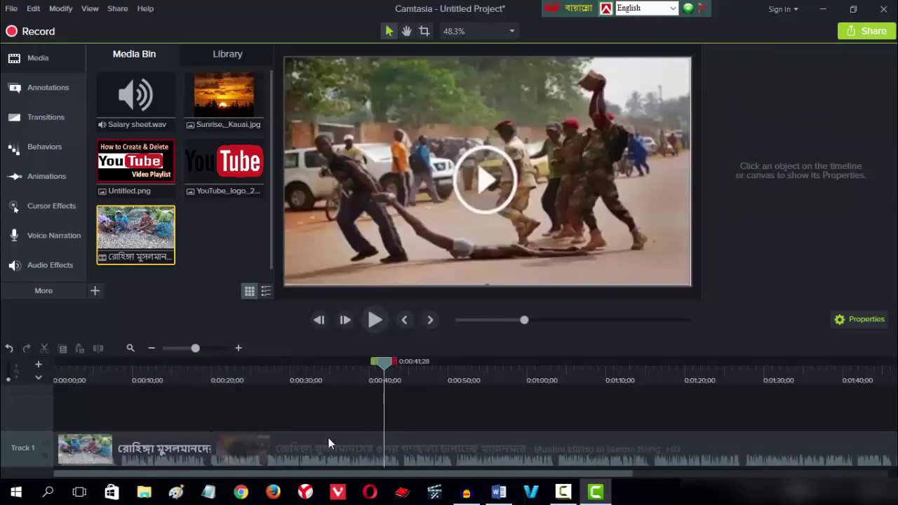
{"action": "left_click", "coordinate": [312, 457]}
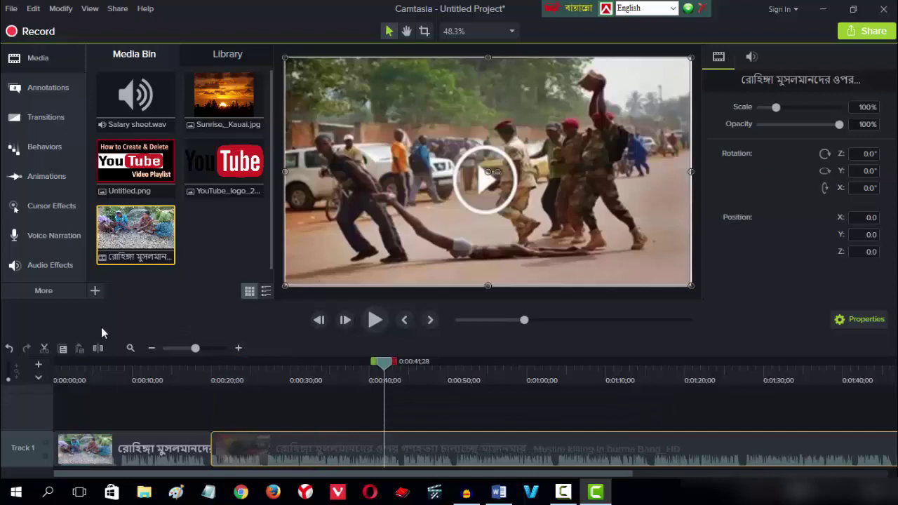
{"action": "left_click", "coordinate": [99, 350]}
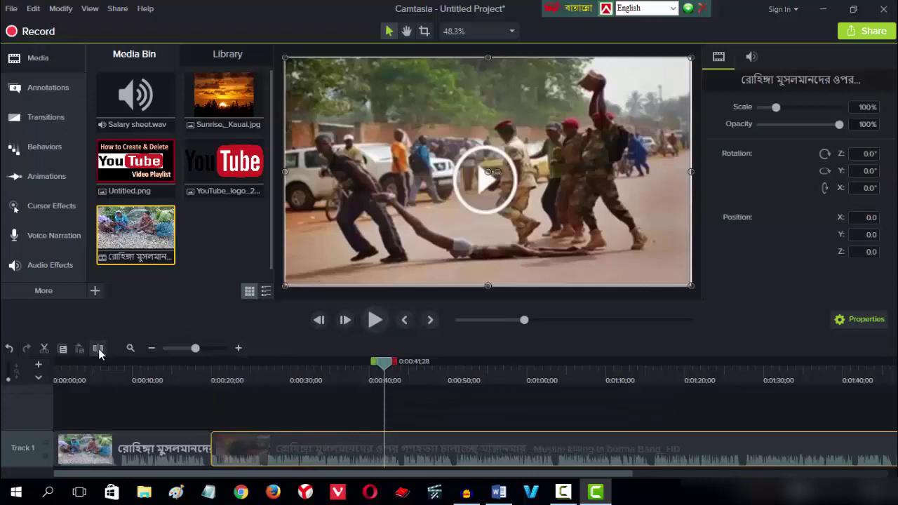
Step: Delete the third clip on Track 1, the one starting at 0:00:41;28
{"action": "left_click", "coordinate": [426, 449]}
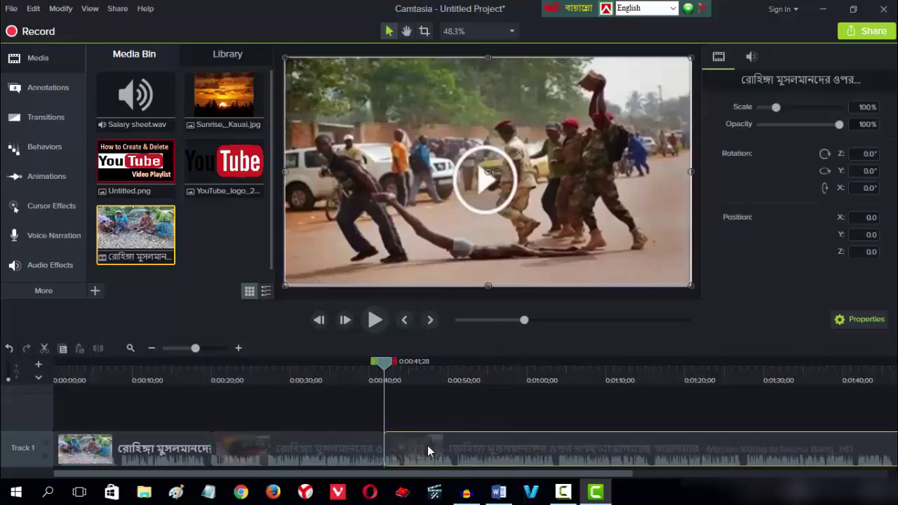
{"action": "right_click", "coordinate": [418, 441]}
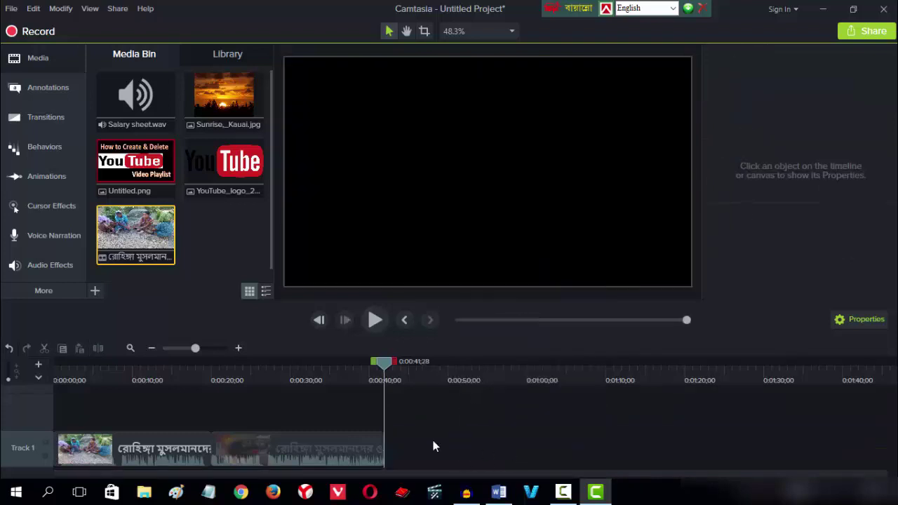
Step: Split the first clip on Track 1 at 0:00:13;11 and delete its part after the split
{"action": "left_click", "coordinate": [330, 449]}
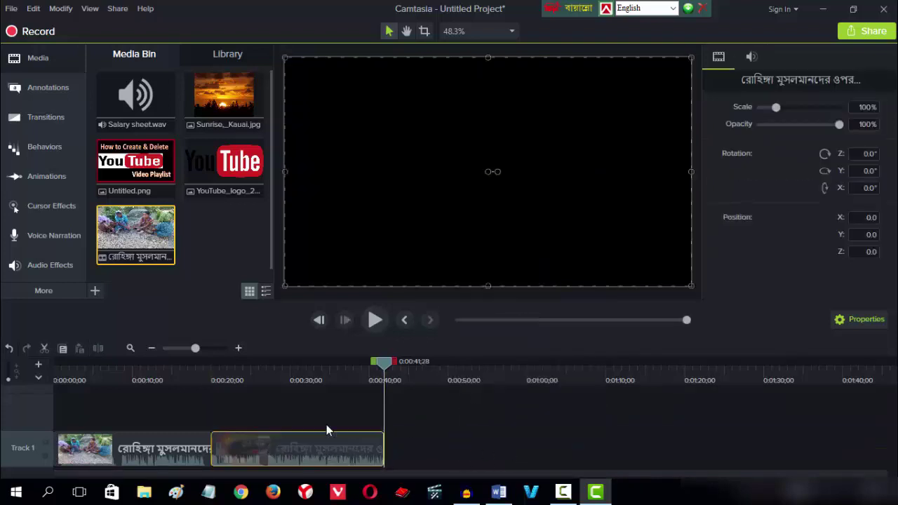
{"action": "left_click", "coordinate": [297, 382]}
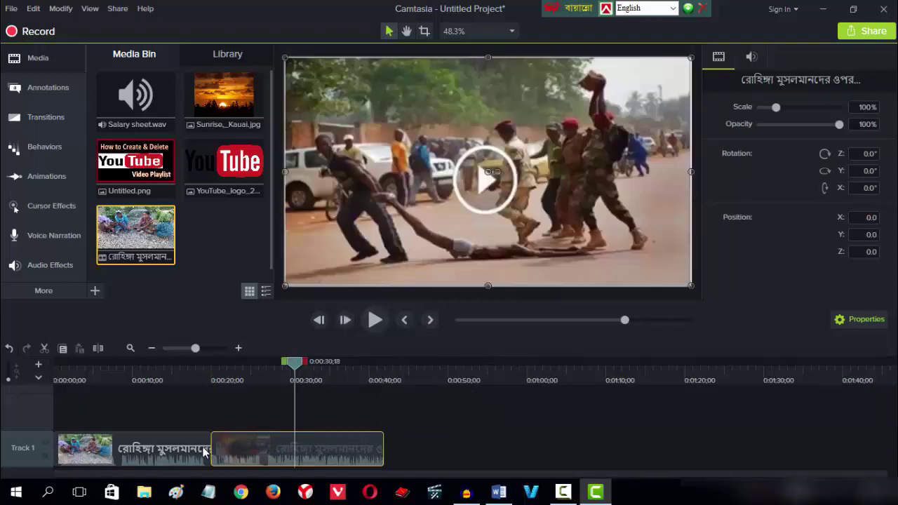
{"action": "left_click", "coordinate": [131, 445]}
{"action": "left_click_drag", "start_coordinate": [298, 365], "coordinate": [159, 382]}
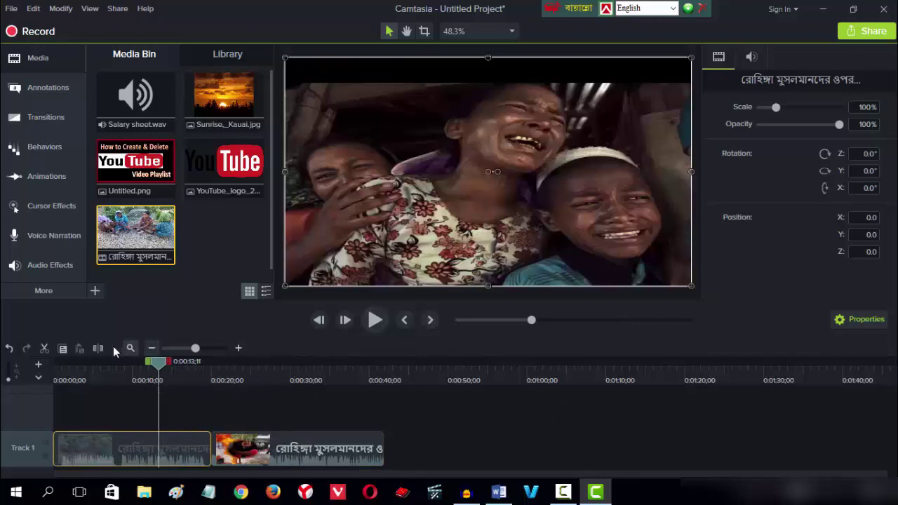
{"action": "left_click", "coordinate": [98, 348]}
{"action": "left_click", "coordinate": [182, 443]}
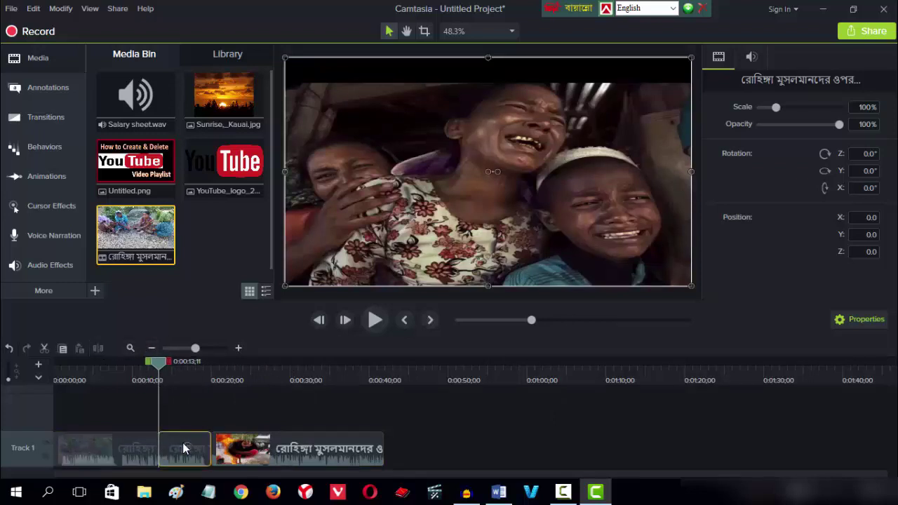
{"action": "key", "text": "Delete"}
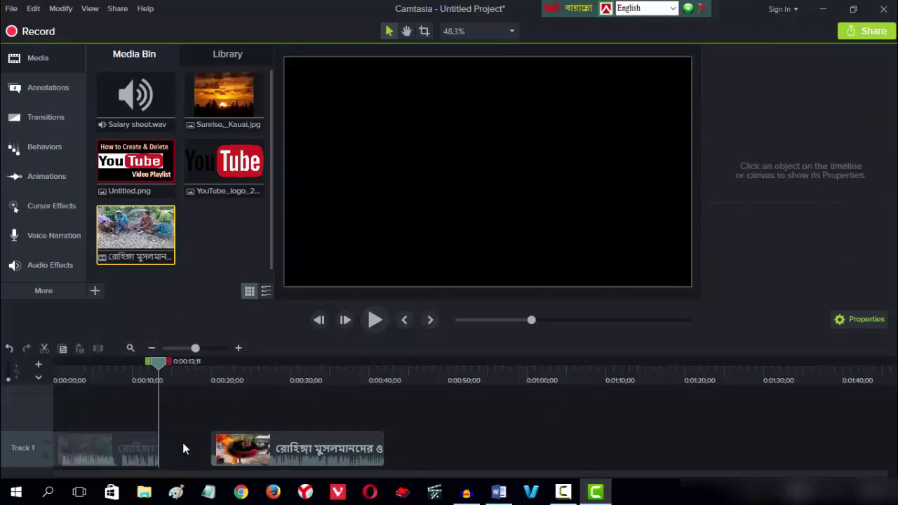
Step: Cut the first clip from Track 1 and shift the remaining clip slightly earlier on the timeline
{"action": "left_click", "coordinate": [112, 452]}
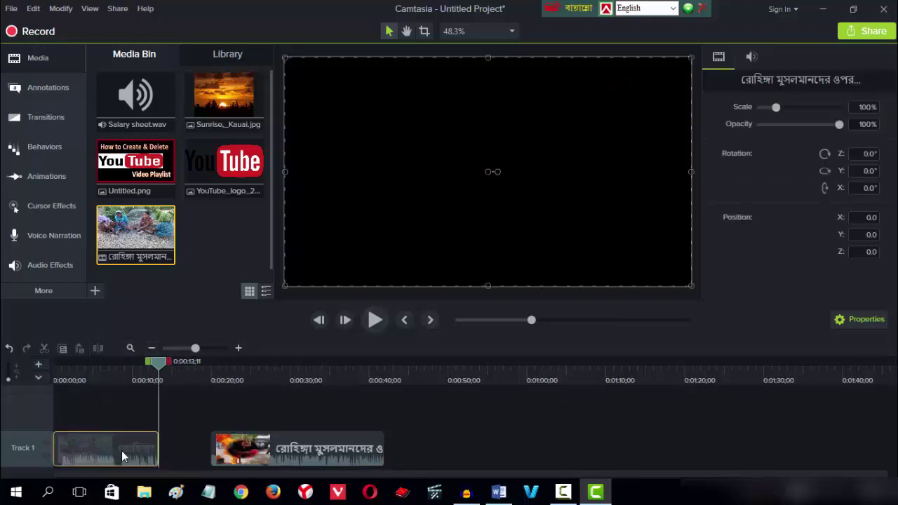
{"action": "left_click", "coordinate": [44, 349]}
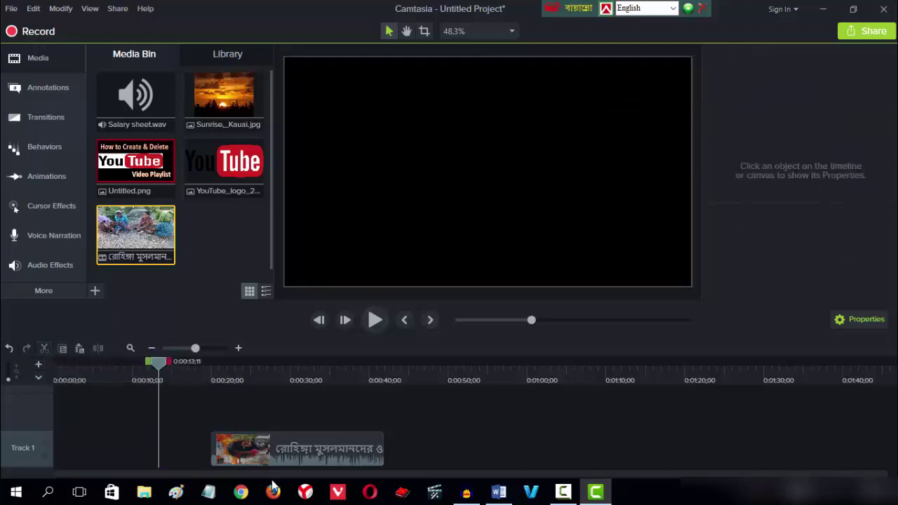
{"action": "left_click_drag", "start_coordinate": [239, 449], "coordinate": [233, 450]}
{"action": "left_click_drag", "start_coordinate": [159, 361], "coordinate": [191, 361]}
{"action": "left_click", "coordinate": [267, 384]}
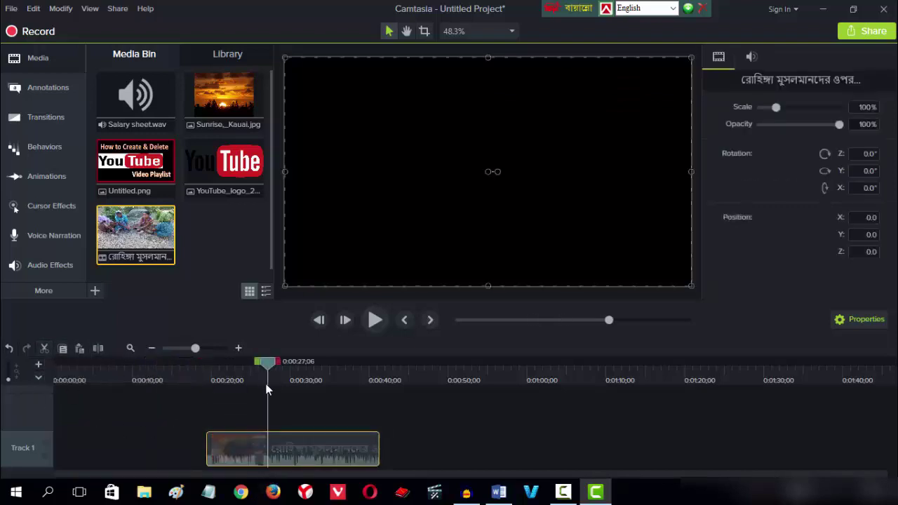
Step: Copy the remaining clip on Track 1 and paste the copy at 0:00:45;06
{"action": "left_click", "coordinate": [63, 349]}
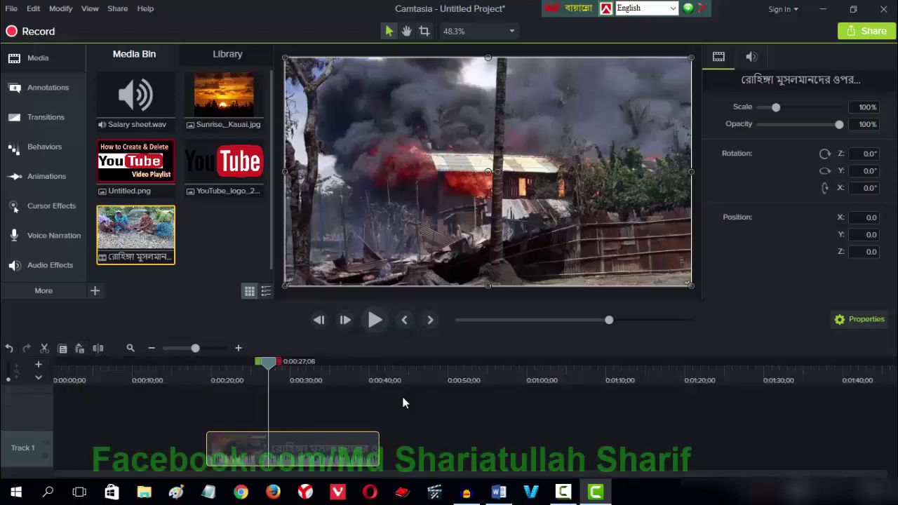
{"action": "left_click", "coordinate": [410, 375]}
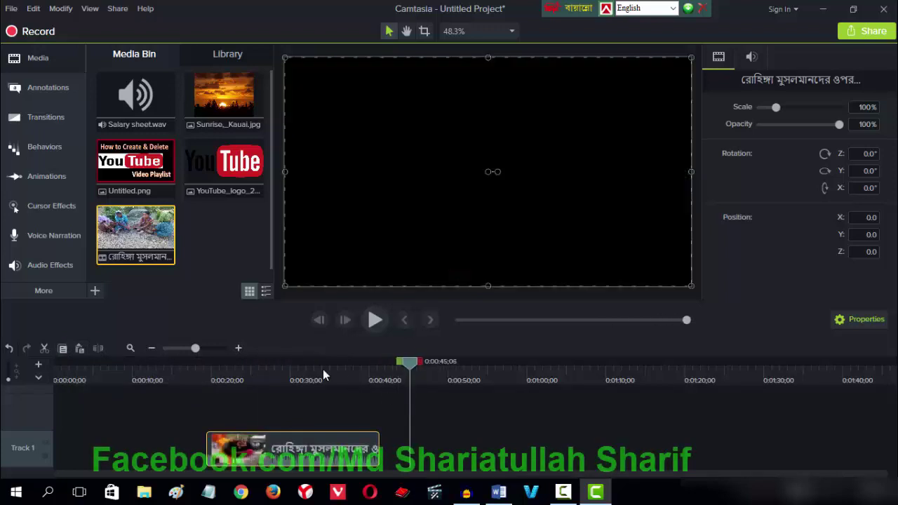
{"action": "left_click", "coordinate": [81, 348]}
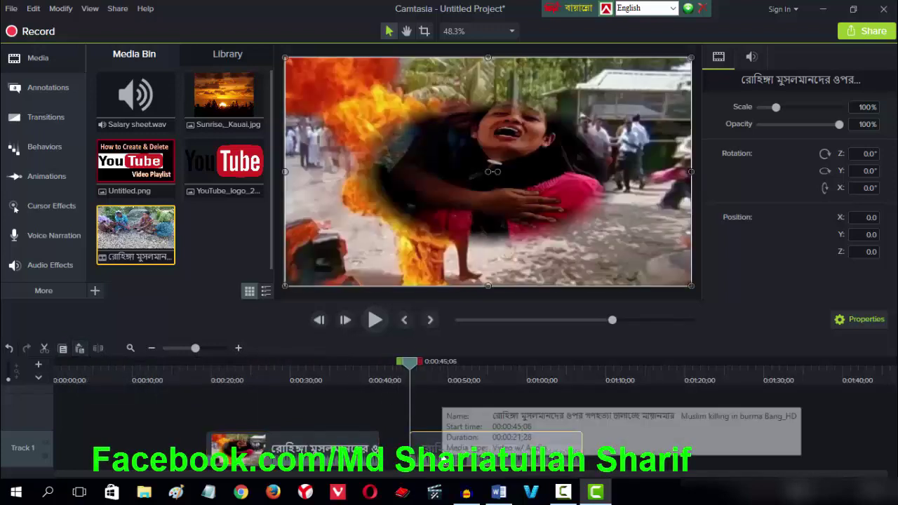
Step: Undo the clip's paste, its shift and the cut of the first clip on Track 1
{"action": "left_click_drag", "start_coordinate": [409, 362], "coordinate": [209, 389]}
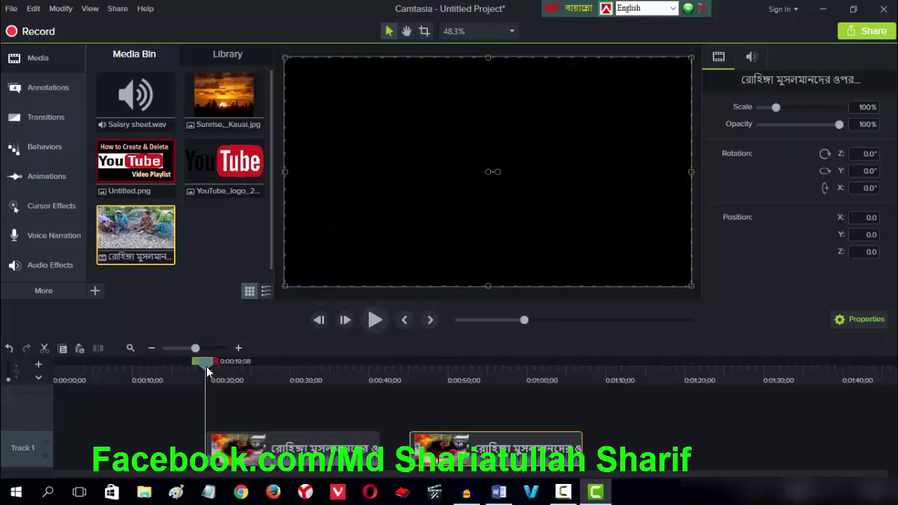
{"action": "left_click_drag", "start_coordinate": [208, 372], "coordinate": [214, 381]}
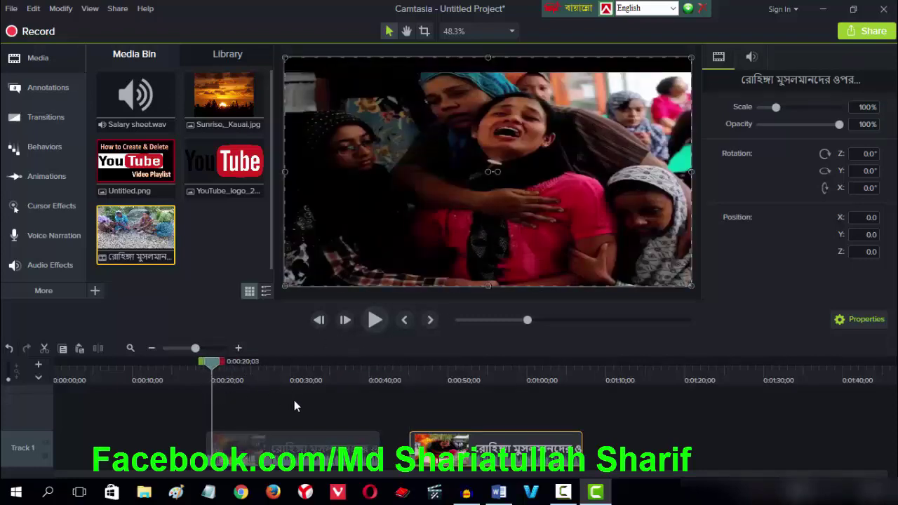
{"action": "left_click", "coordinate": [9, 348]}
{"action": "left_click", "coordinate": [10, 349]}
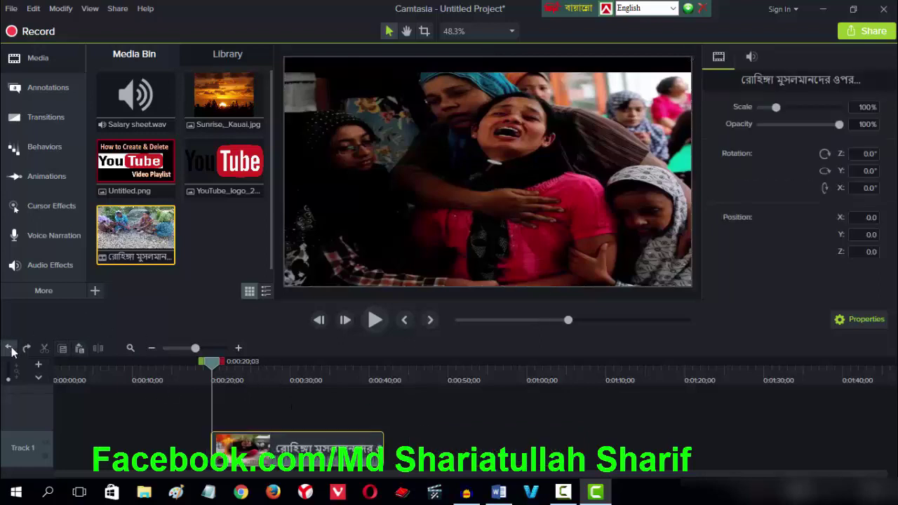
{"action": "left_click", "coordinate": [10, 349]}
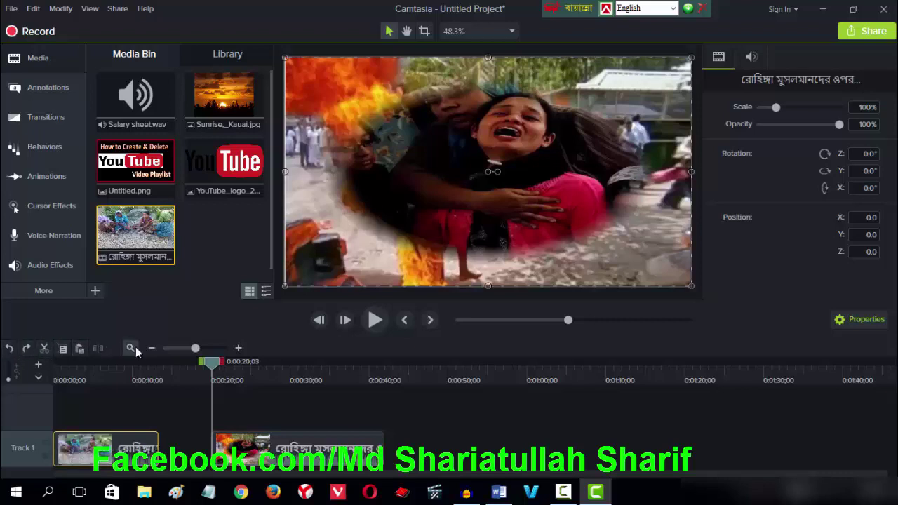
Step: Split the second clip on Track 1 at 0:00:20;28, and split its later part at 0:00:21;09
{"action": "left_click_drag", "start_coordinate": [196, 348], "coordinate": [286, 425]}
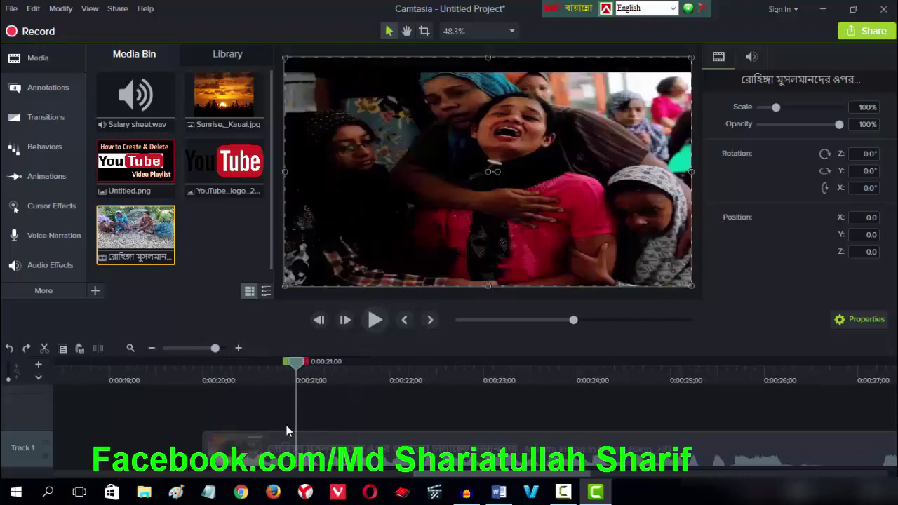
{"action": "left_click", "coordinate": [315, 460]}
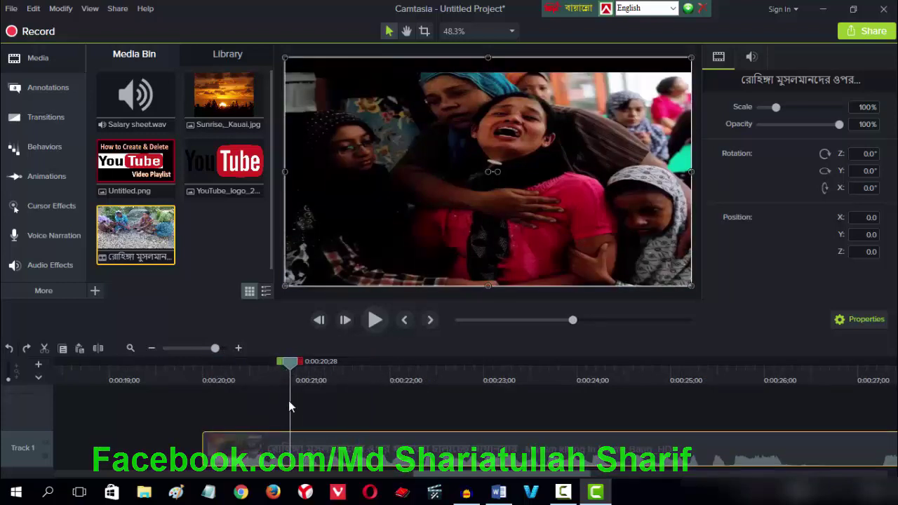
{"action": "left_click", "coordinate": [98, 348]}
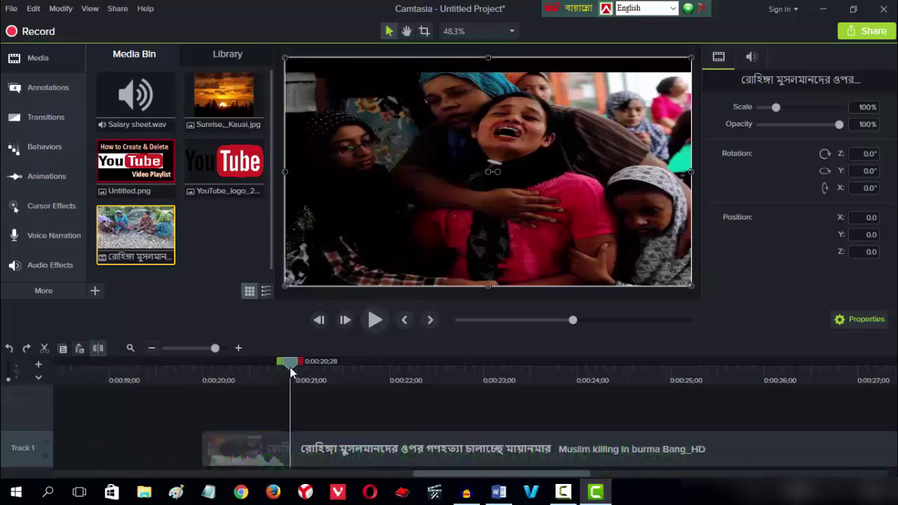
{"action": "left_click_drag", "start_coordinate": [290, 366], "coordinate": [325, 395]}
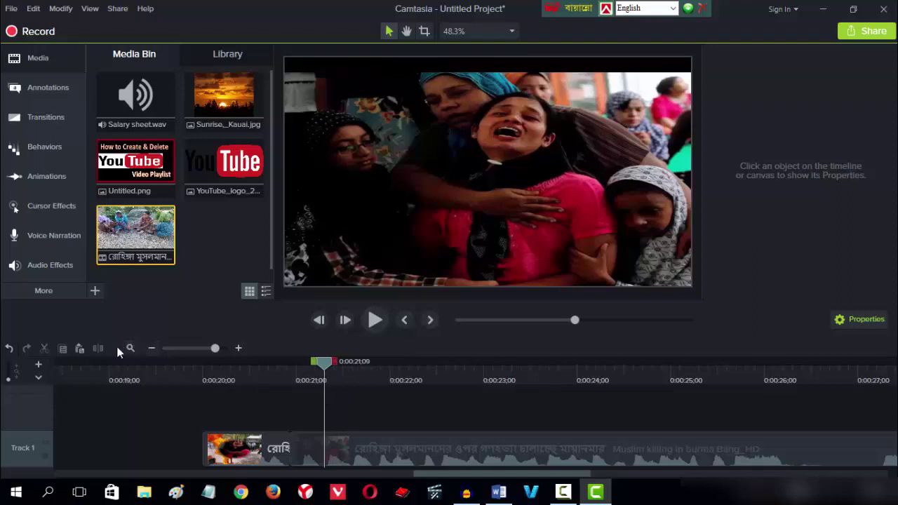
{"action": "left_click", "coordinate": [363, 460]}
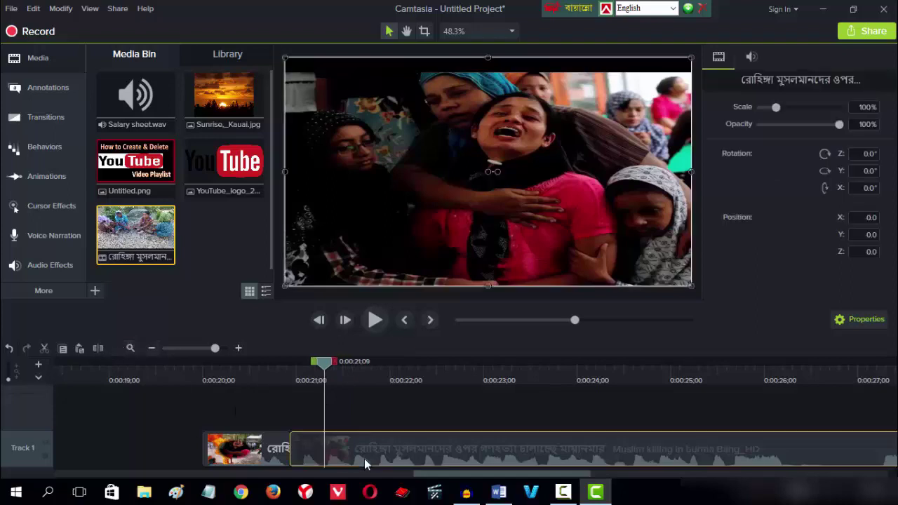
{"action": "left_click", "coordinate": [96, 349]}
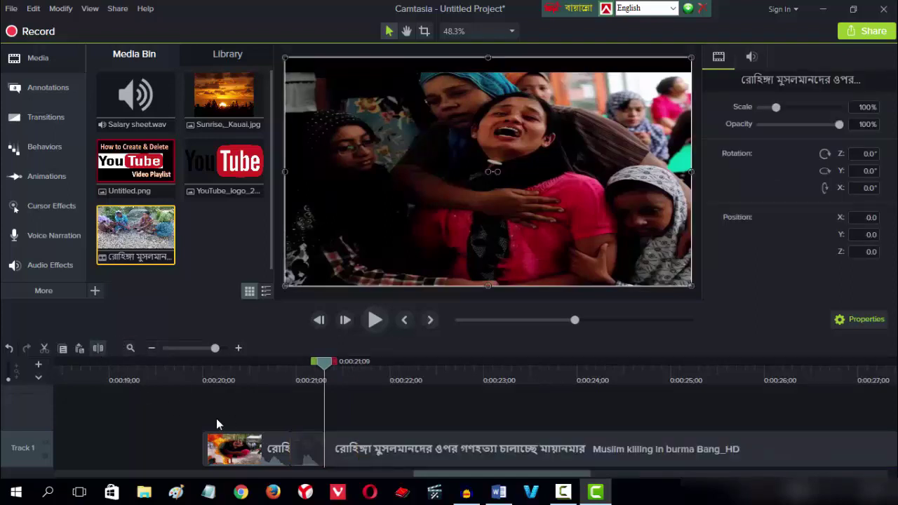
Step: Delete the short piece between 0:00:20;28 and 0:00:21;09, and move the following clip back to close the gap
{"action": "left_click", "coordinate": [303, 442]}
{"action": "key", "text": "Delete"}
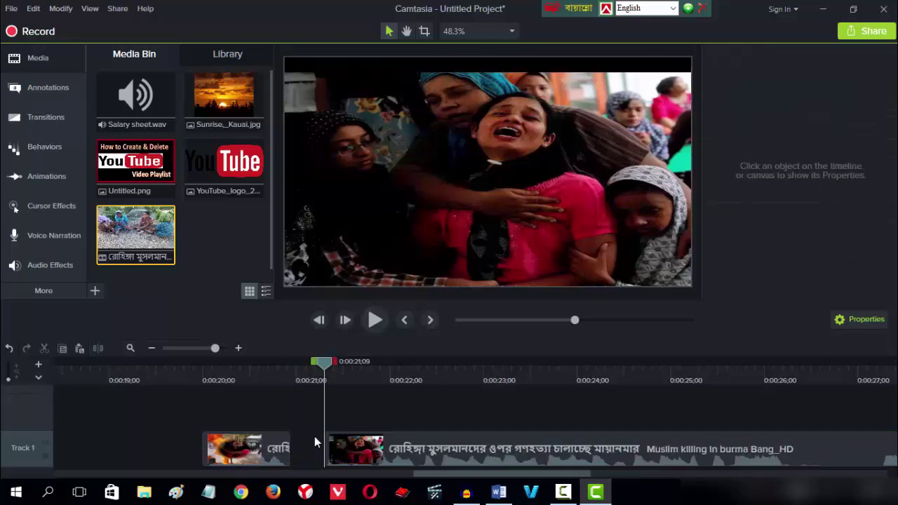
{"action": "left_click_drag", "start_coordinate": [294, 458], "coordinate": [289, 452]}
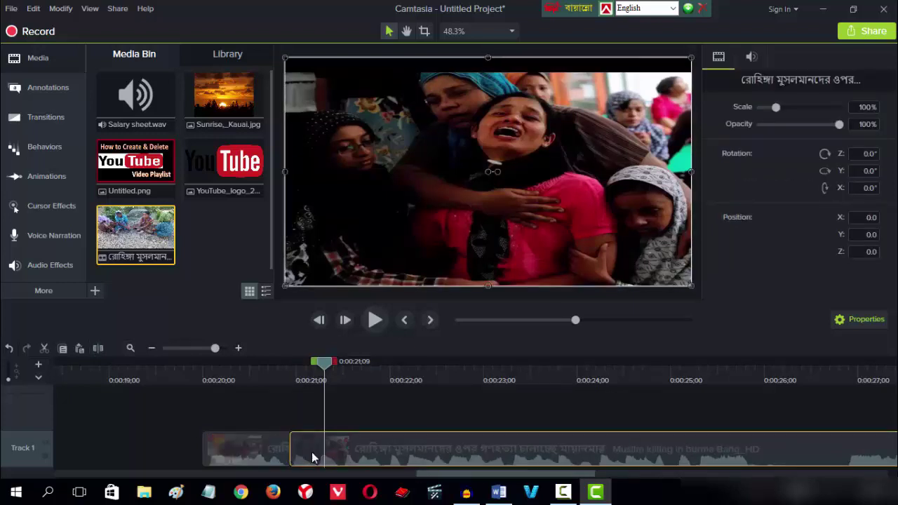
Step: Move the first clip on Track 1 up against the clip at 0:00:20;00, and return the playhead to 0:00:00;00
{"action": "left_click_drag", "start_coordinate": [252, 370], "coordinate": [206, 379]}
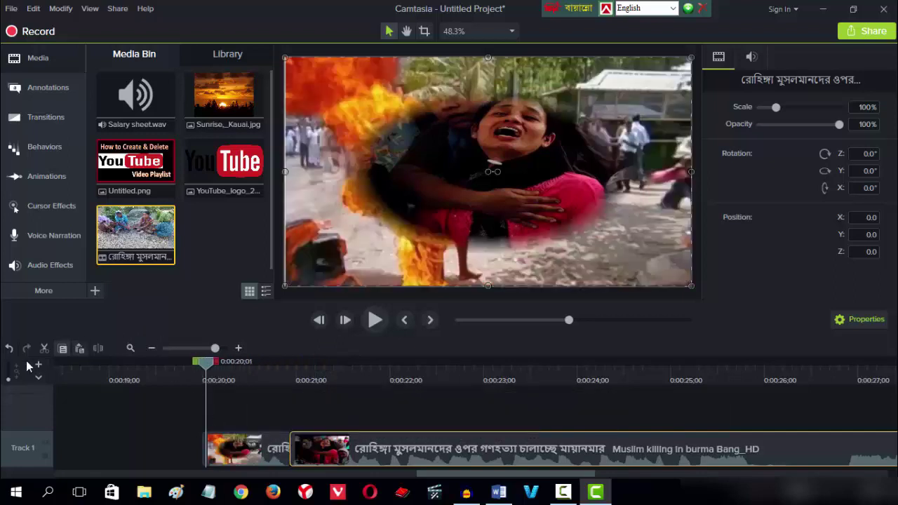
{"action": "left_click_drag", "start_coordinate": [217, 348], "coordinate": [181, 351]}
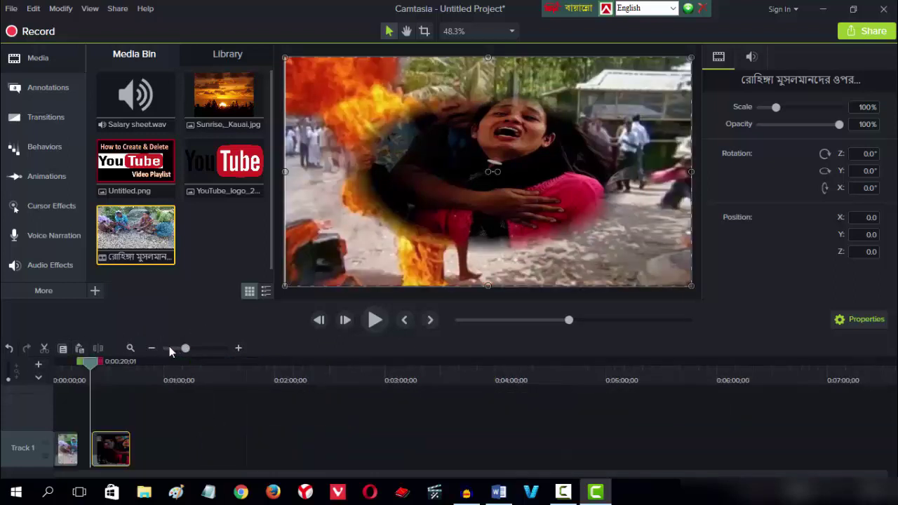
{"action": "left_click", "coordinate": [90, 456]}
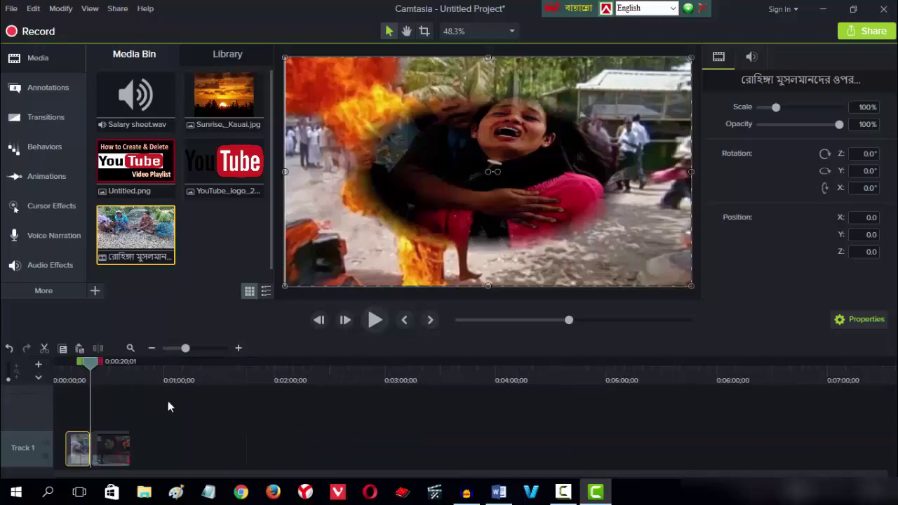
{"action": "left_click", "coordinate": [55, 366]}
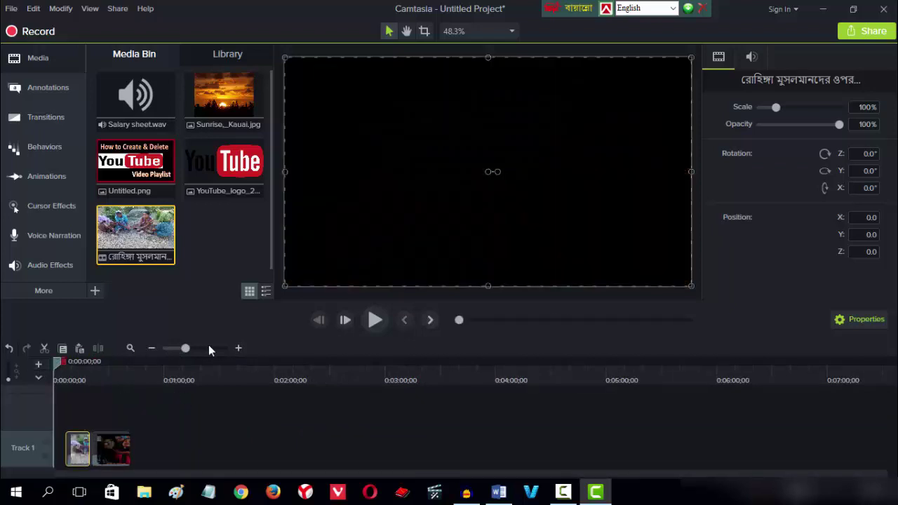
{"action": "left_click", "coordinate": [203, 347]}
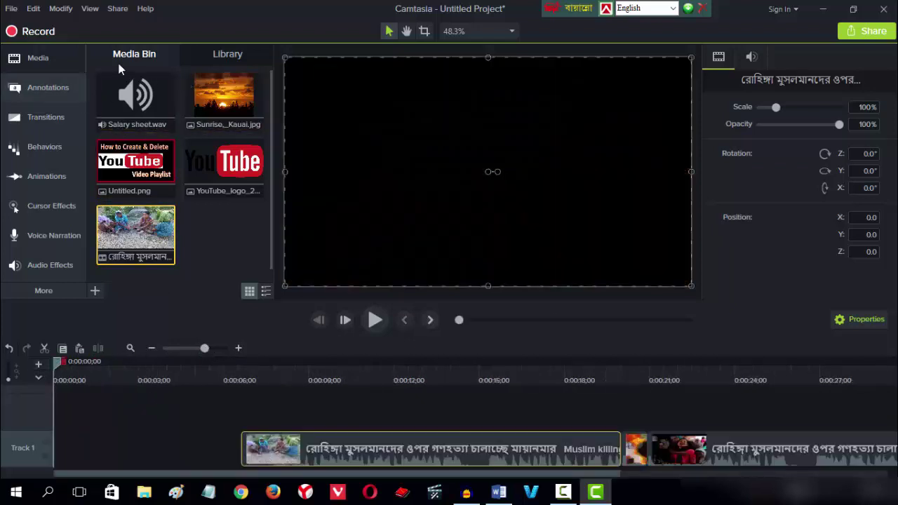
{"action": "left_click", "coordinate": [324, 423]}
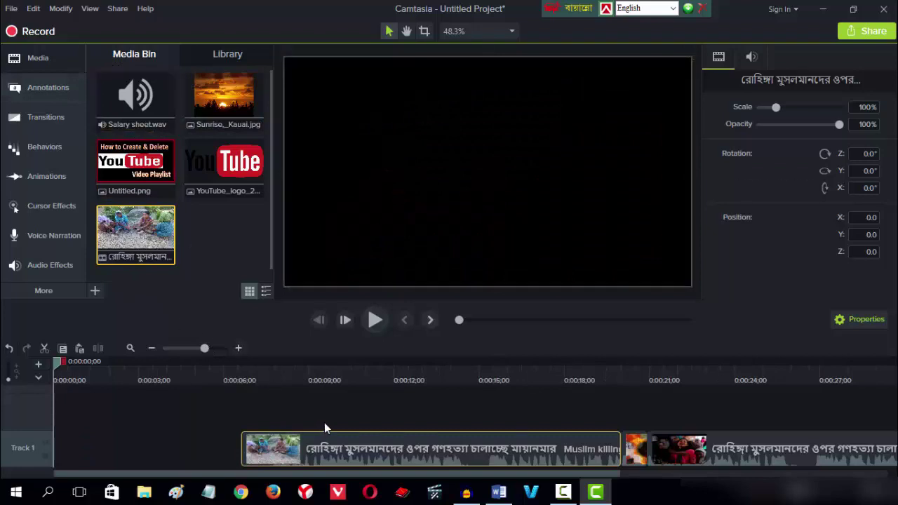
Step: Place Salary sheet.wav on a new Track 2 starting at about 0:00:07;00, and briefly play the timeline from 0:00:06;29
{"action": "left_click_drag", "start_coordinate": [143, 96], "coordinate": [255, 401]}
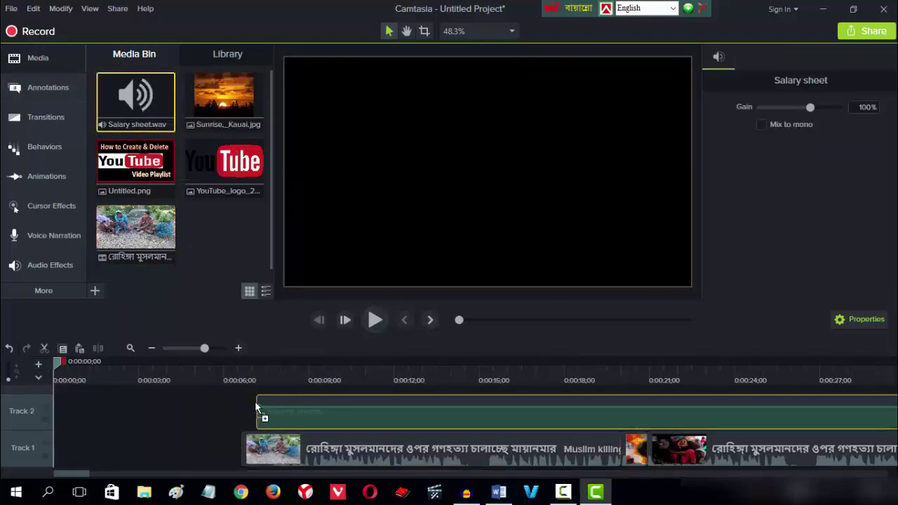
{"action": "left_click_drag", "start_coordinate": [59, 361], "coordinate": [254, 403]}
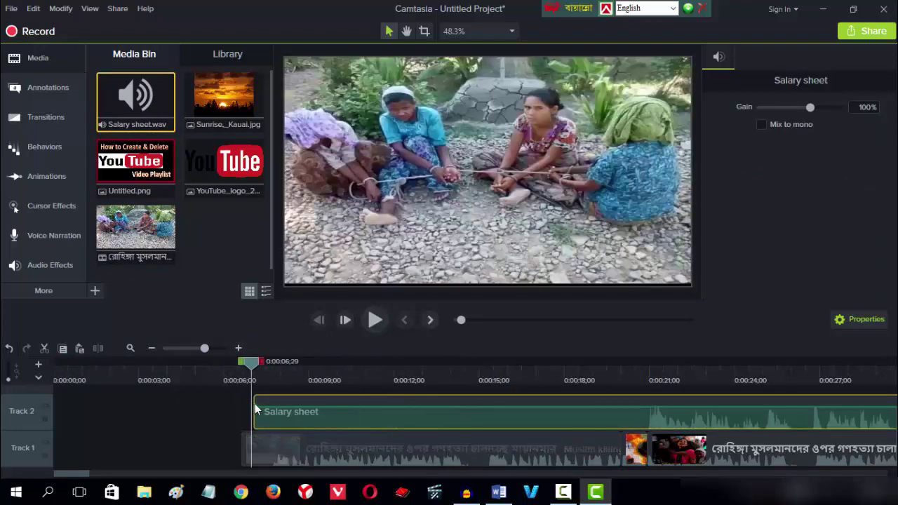
{"action": "left_click", "coordinate": [377, 316]}
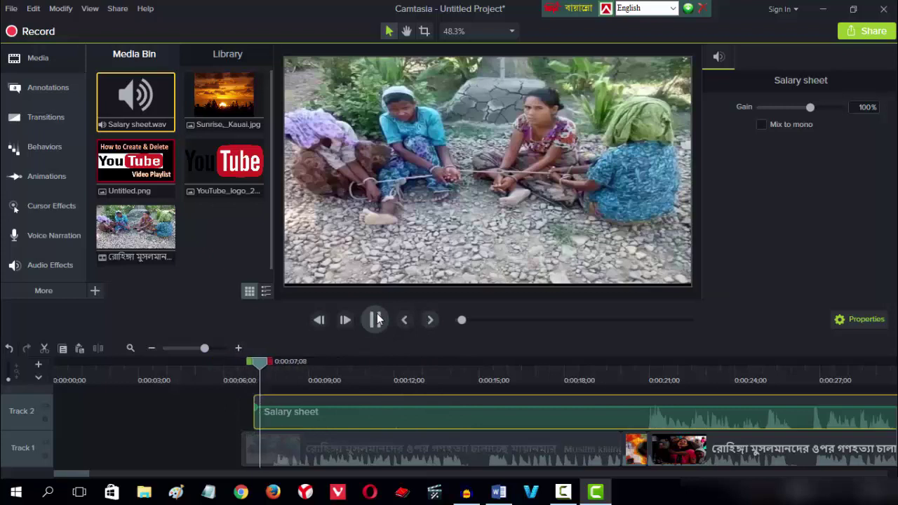
{"action": "key", "text": "space"}
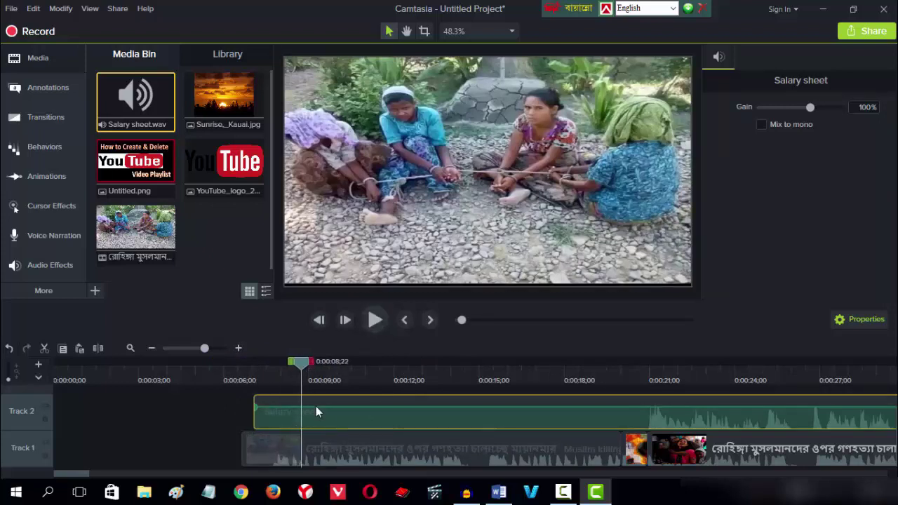
Step: Split the Salary sheet clip on Track 2 at 0:00:14;02 and delete its later part
{"action": "left_click", "coordinate": [447, 390]}
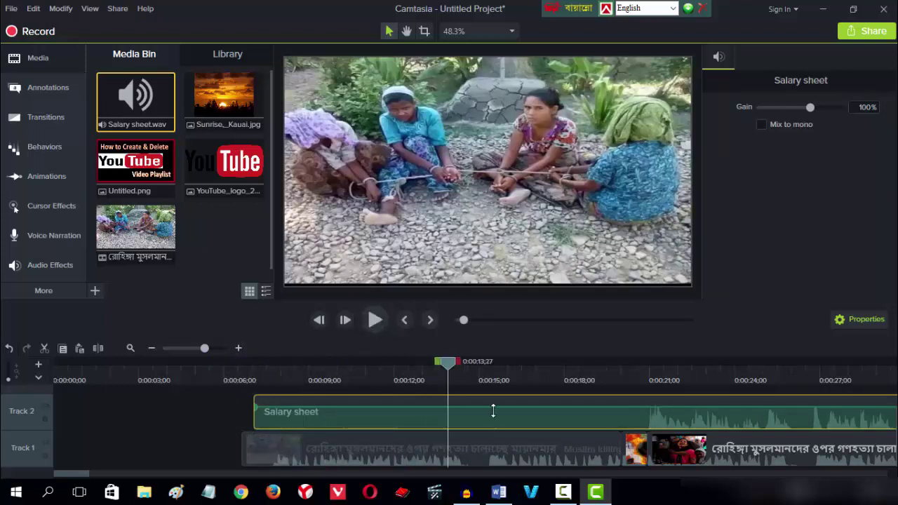
{"action": "left_click", "coordinate": [98, 348]}
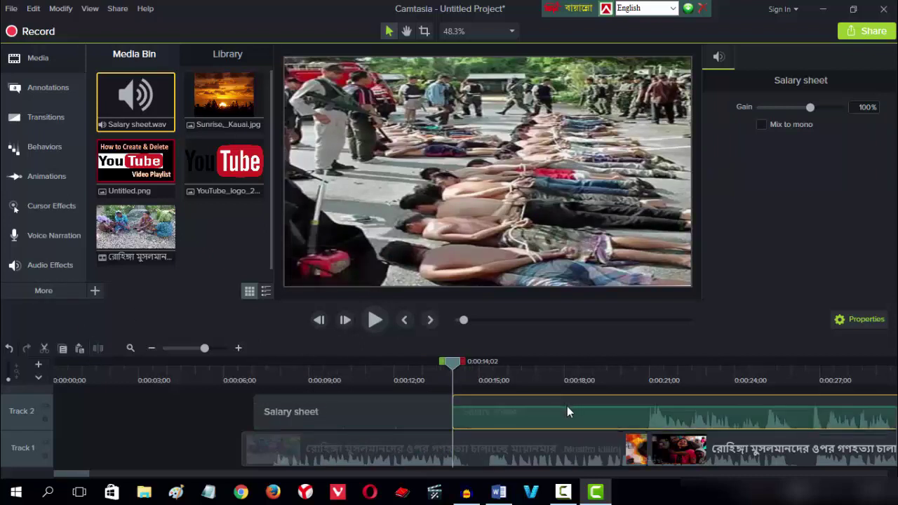
{"action": "right_click", "coordinate": [573, 419]}
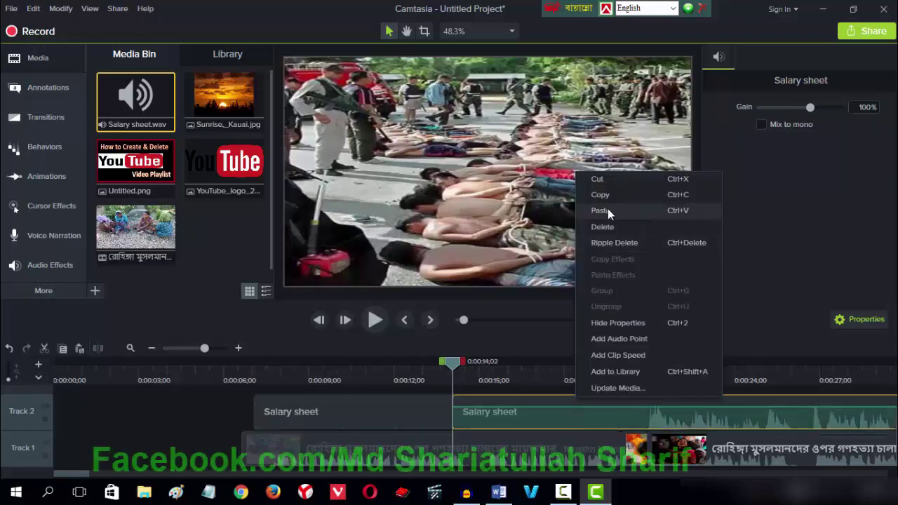
{"action": "left_click", "coordinate": [548, 377]}
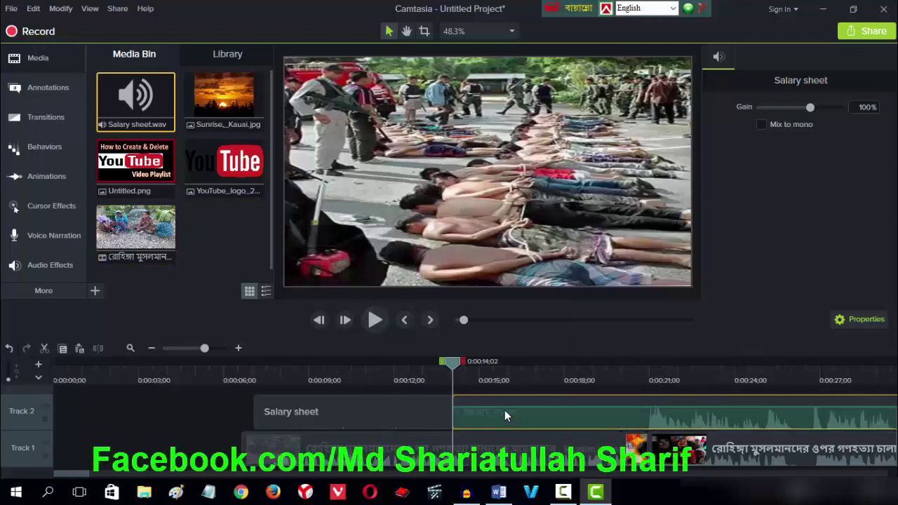
{"action": "key", "text": "Delete"}
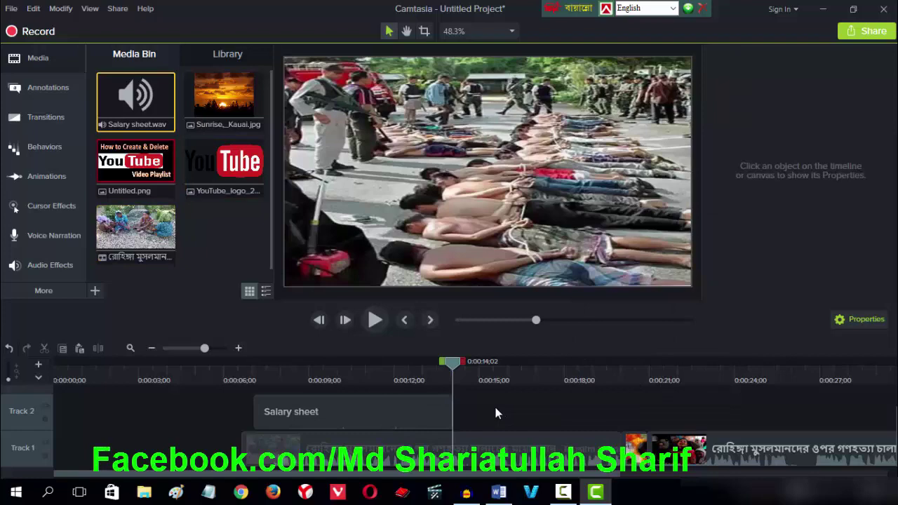
Step: Place Sunrise,_Kauai.jpg on Track 2 starting at about 0:00:15;28, and play the timeline from 0:00:15;21
{"action": "left_click", "coordinate": [450, 364]}
{"action": "left_click_drag", "start_coordinate": [293, 391], "coordinate": [484, 400]}
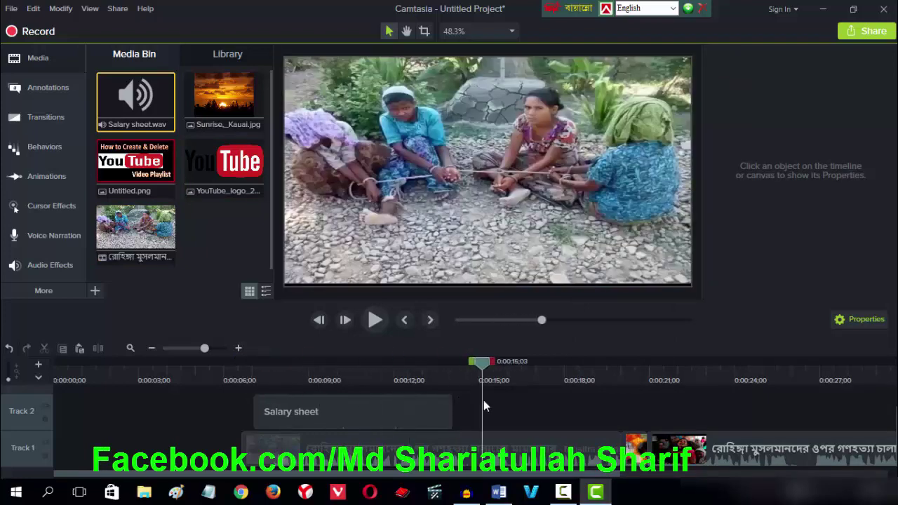
{"action": "left_click_drag", "start_coordinate": [209, 87], "coordinate": [516, 434]}
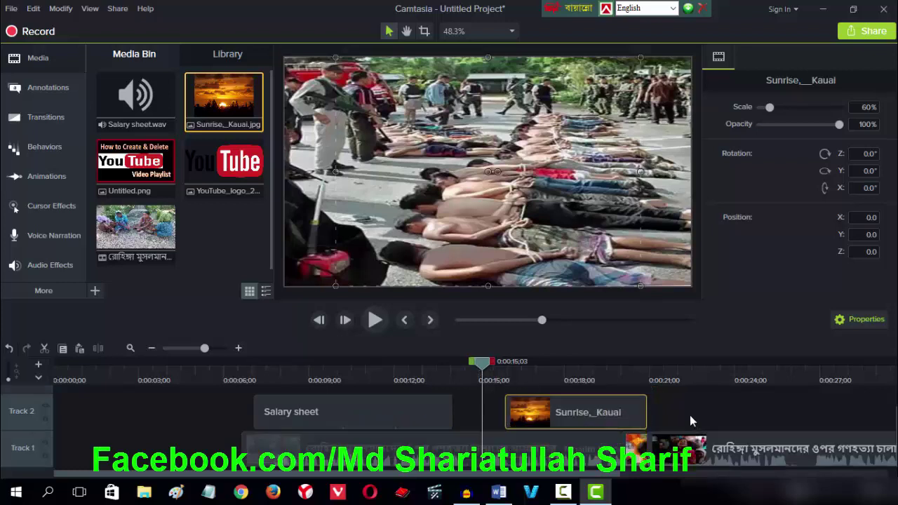
{"action": "left_click_drag", "start_coordinate": [489, 369], "coordinate": [499, 367]}
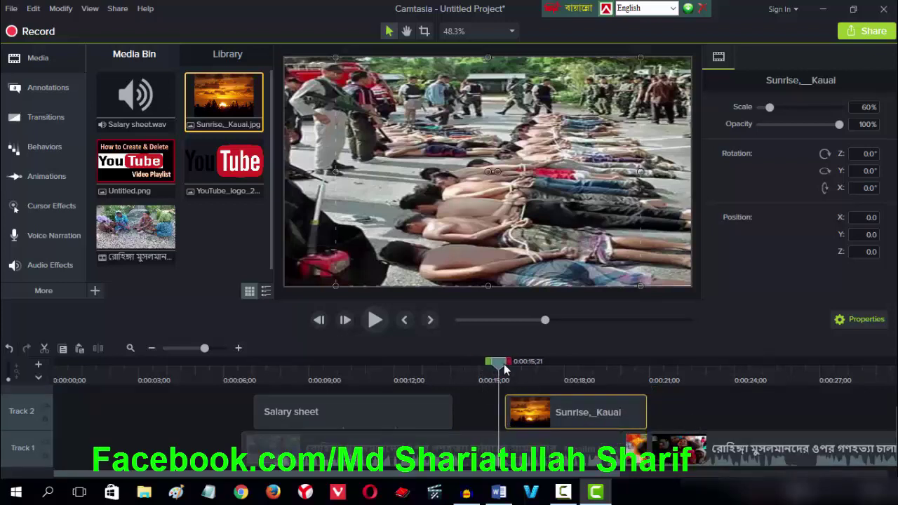
{"action": "left_click", "coordinate": [379, 321]}
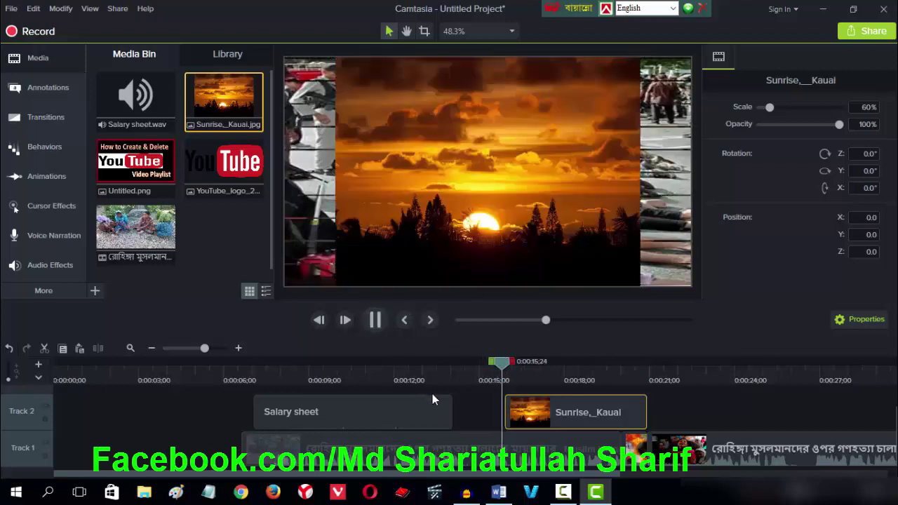
Step: Stretch the sunrise image on the canvas sideways in both directions so it fills the full frame width
{"action": "left_click", "coordinate": [423, 125]}
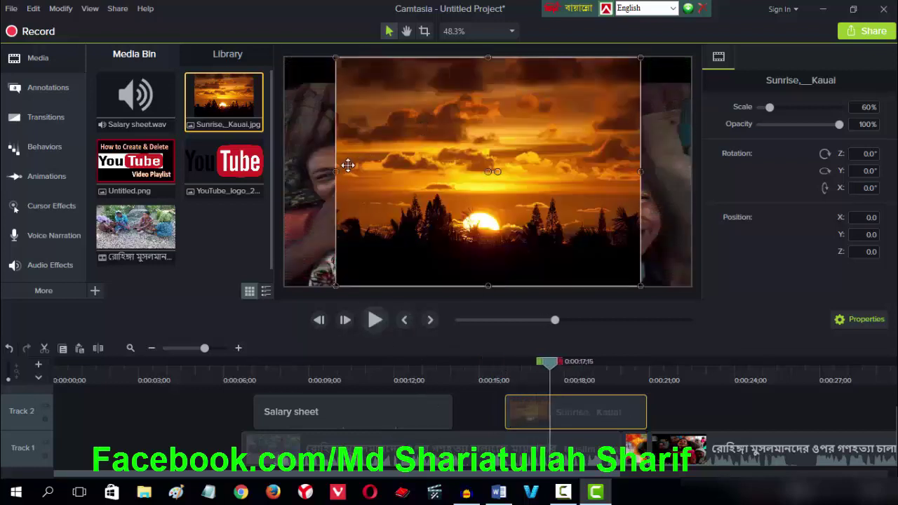
{"action": "left_click_drag", "start_coordinate": [336, 173], "coordinate": [285, 173]}
{"action": "left_click_drag", "start_coordinate": [642, 172], "coordinate": [694, 175]}
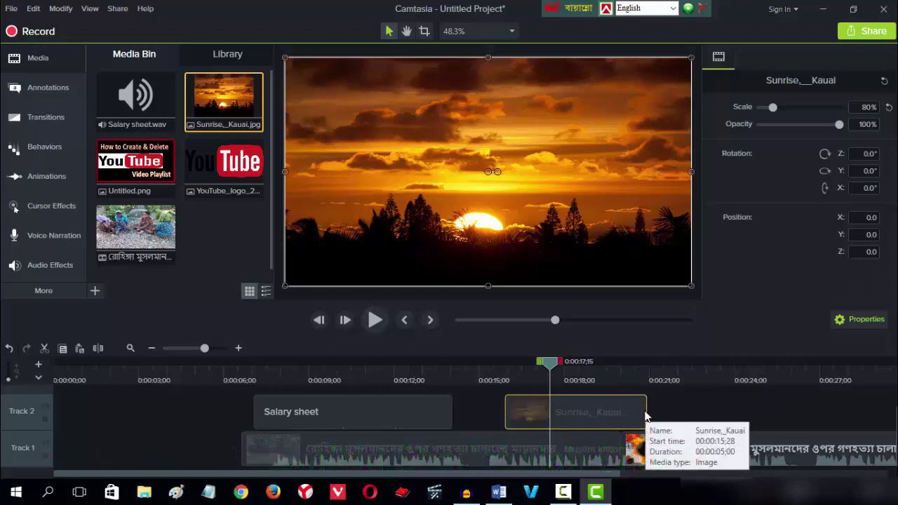
Step: Shorten the sunrise clip on Track 2 to end at about 0:00:17;00, and play the timeline from 0:00:14;20
{"action": "left_click_drag", "start_coordinate": [646, 419], "coordinate": [534, 418]}
{"action": "left_click", "coordinate": [487, 375]}
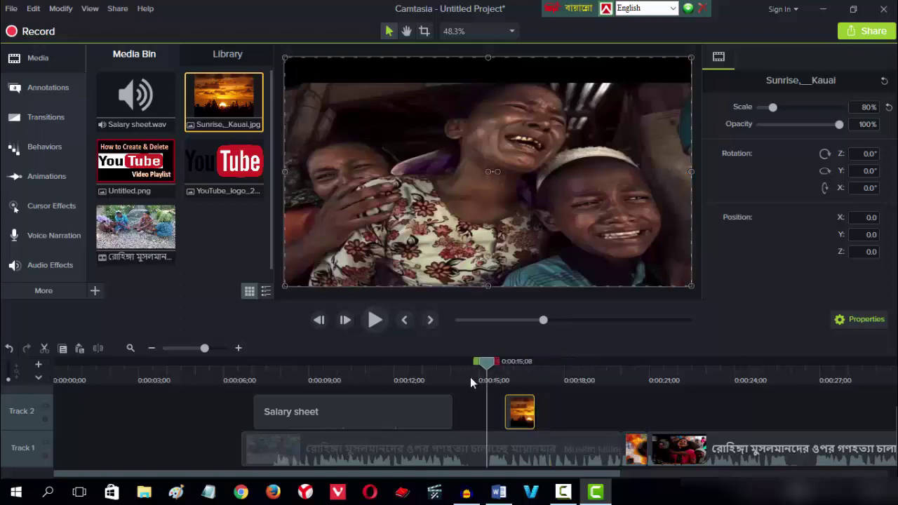
{"action": "left_click", "coordinate": [470, 377]}
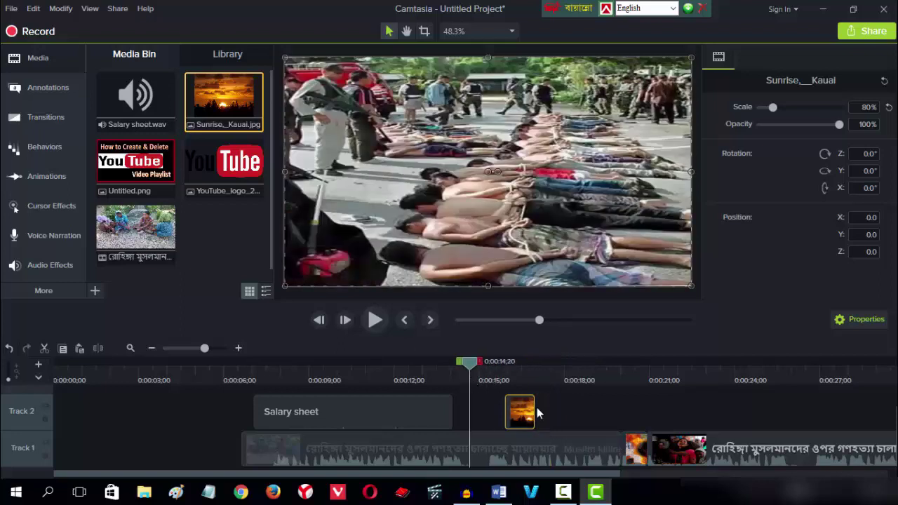
{"action": "left_click", "coordinate": [374, 320]}
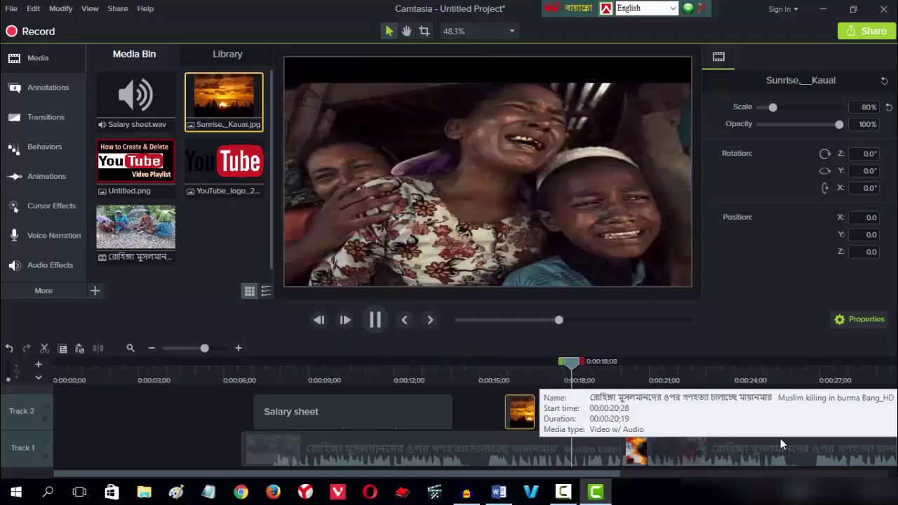
{"action": "left_click", "coordinate": [374, 320]}
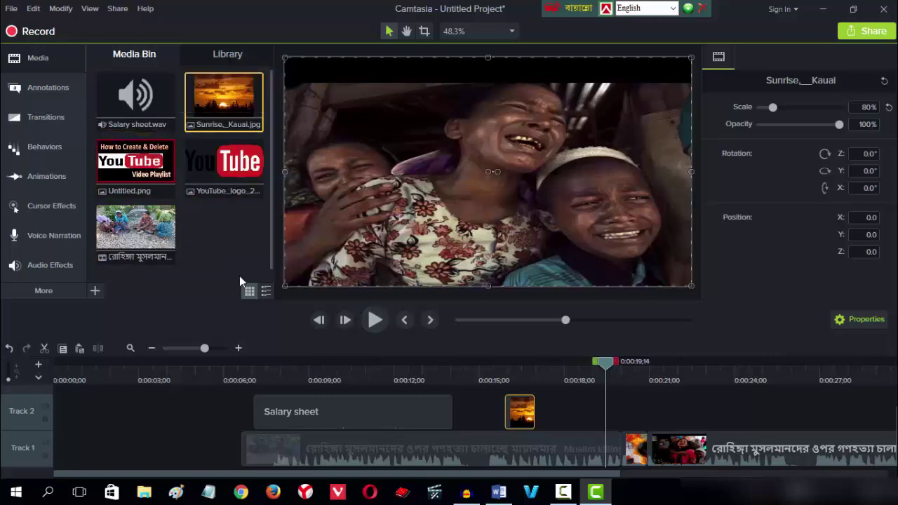
Step: Show the Library assets, return the playhead to 0:00:00;00 and collapse the time selection on the timeline
{"action": "left_click", "coordinate": [234, 55]}
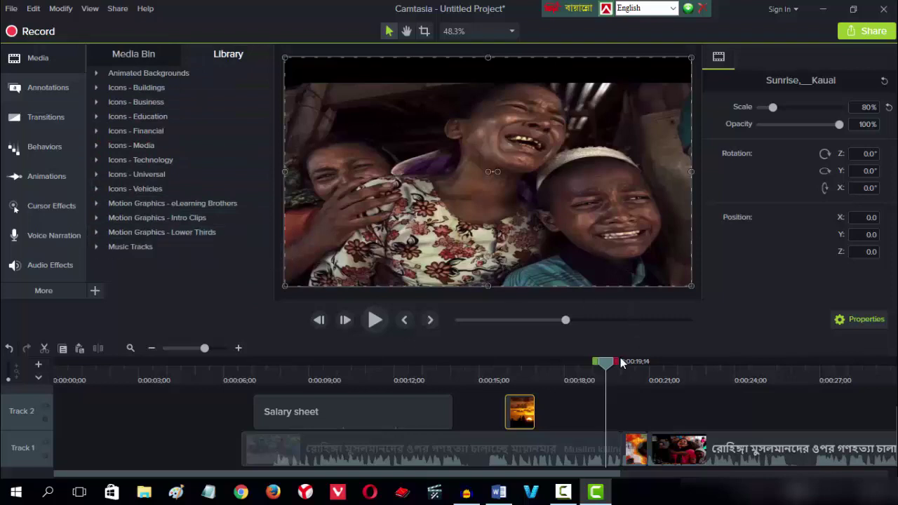
{"action": "left_click_drag", "start_coordinate": [597, 363], "coordinate": [56, 363]}
{"action": "left_click_drag", "start_coordinate": [608, 365], "coordinate": [12, 365]}
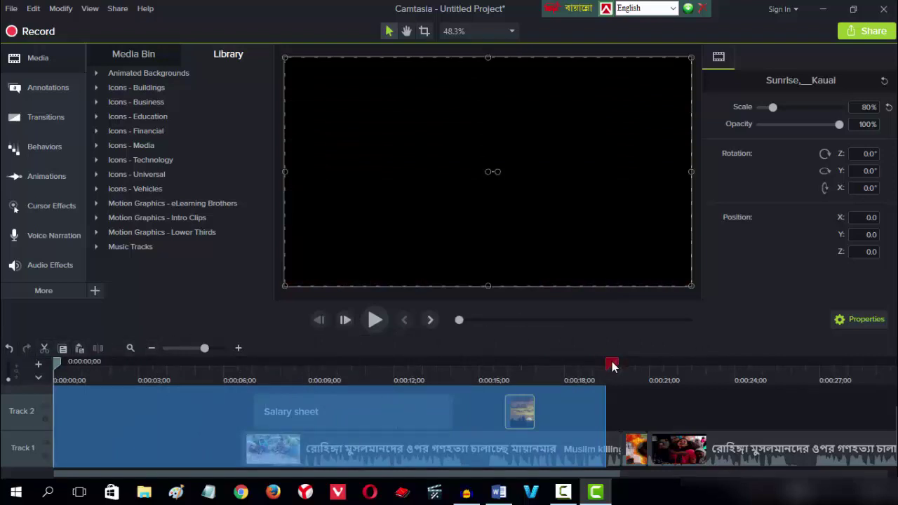
{"action": "mouse_move", "coordinate": [612, 365]}
{"action": "left_mouse_down"}
{"action": "mouse_move", "coordinate": [159, 380]}
{"action": "mouse_move", "coordinate": [27, 365]}
{"action": "left_mouse_up"}
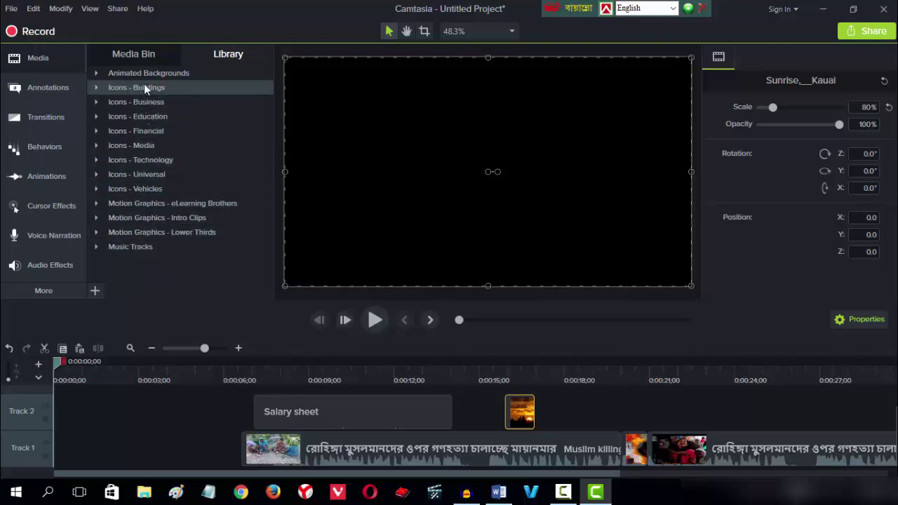
Step: Preview the office-01 asset from the Icons - Buildings library folder, and close the preview
{"action": "left_click", "coordinate": [95, 88]}
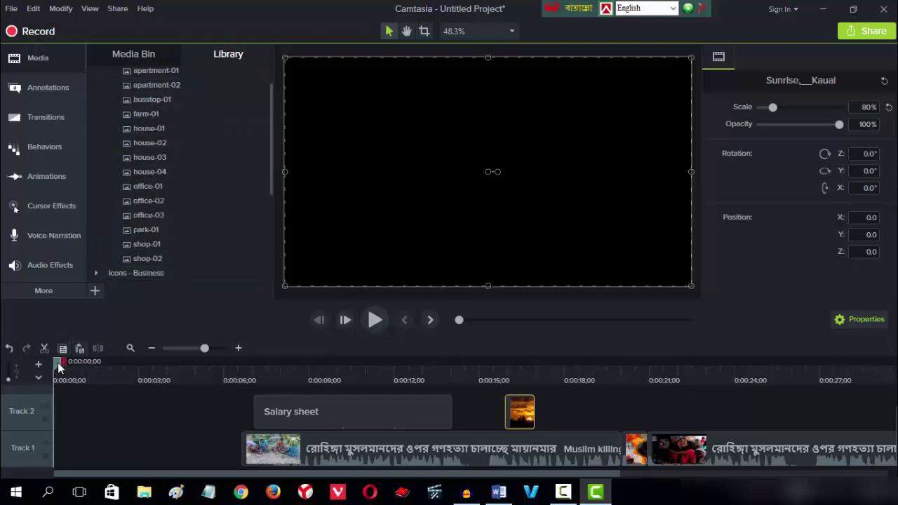
{"action": "left_click_drag", "start_coordinate": [58, 362], "coordinate": [330, 385]}
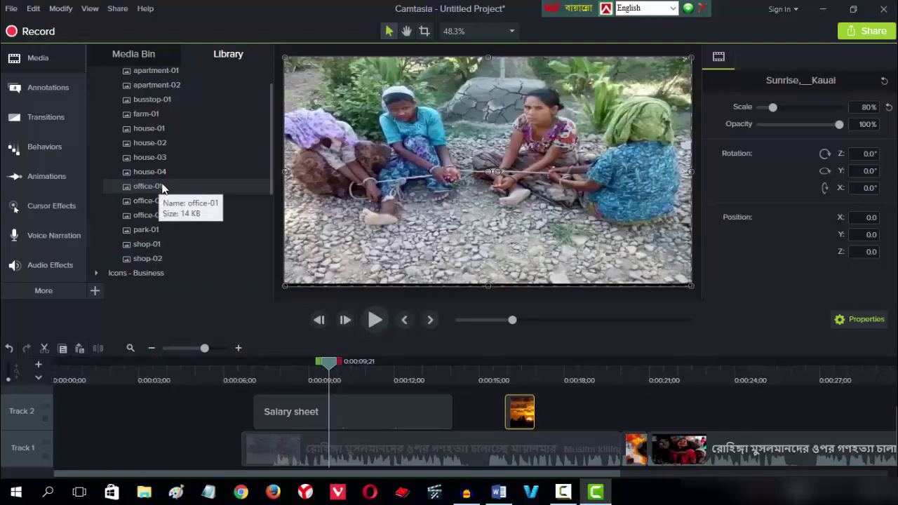
{"action": "double_click", "coordinate": [163, 186]}
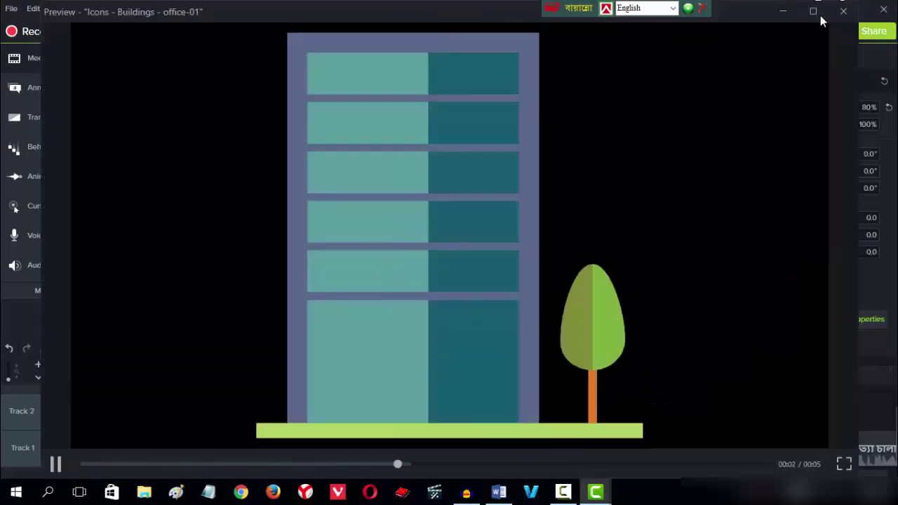
{"action": "left_click", "coordinate": [844, 11]}
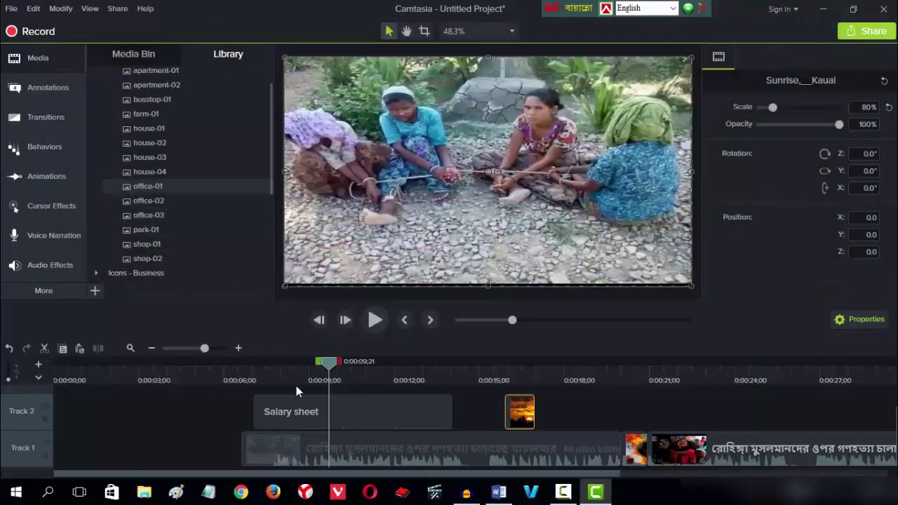
Step: Add office-01 to Track 1 at 0:00:00;02, and play the timeline from there
{"action": "left_click_drag", "start_coordinate": [332, 370], "coordinate": [58, 386]}
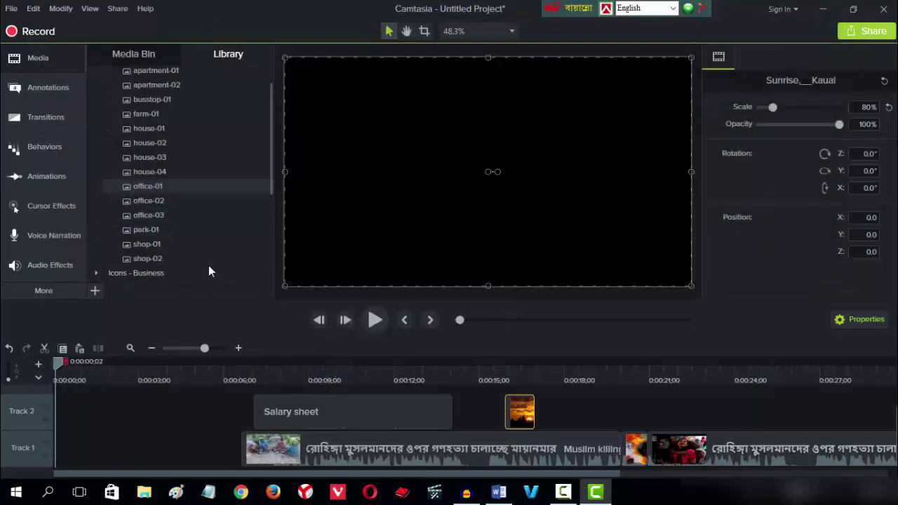
{"action": "right_click", "coordinate": [197, 186]}
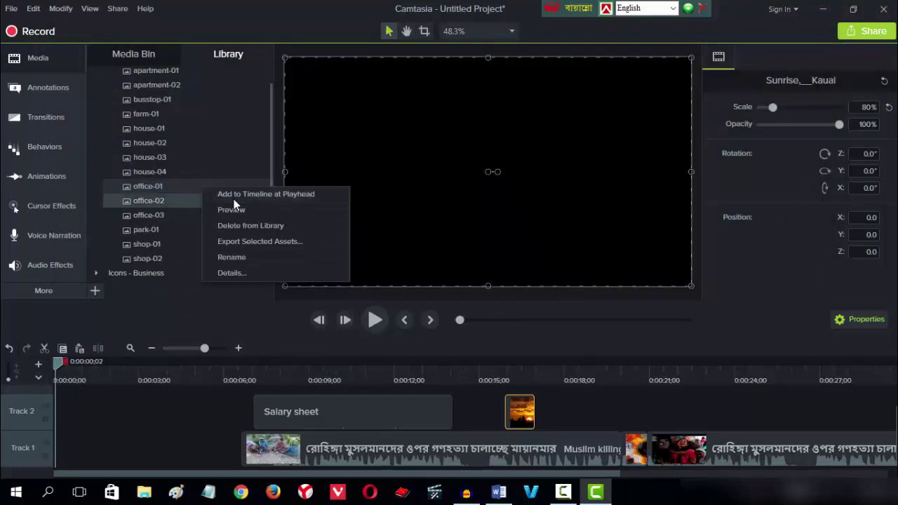
{"action": "left_click", "coordinate": [266, 194]}
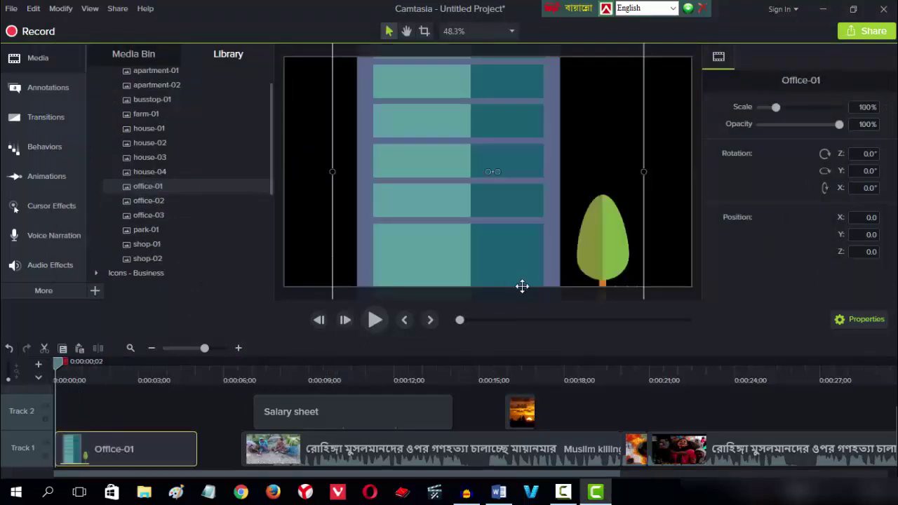
{"action": "left_click", "coordinate": [377, 320]}
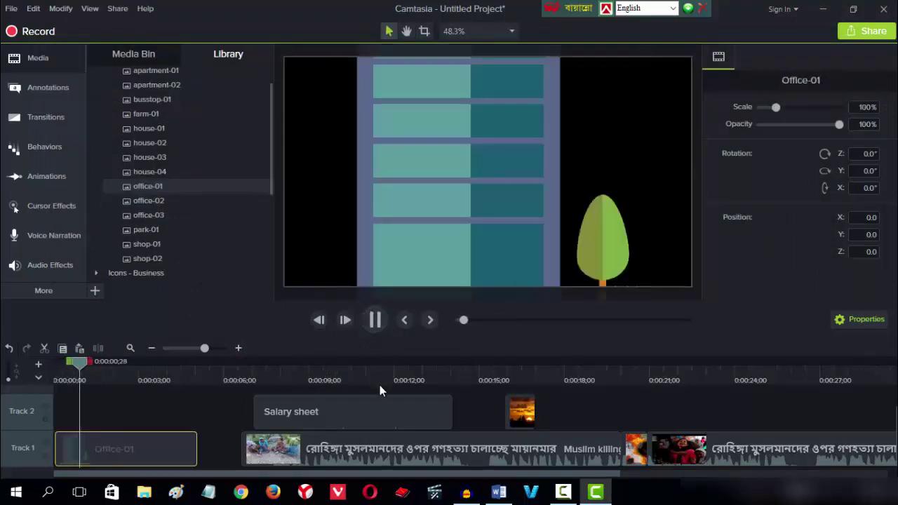
Step: Move the Salary sheet clip on Track 2 so that it starts where the Office-01 clip ends
{"action": "left_click_drag", "start_coordinate": [324, 414], "coordinate": [123, 413]}
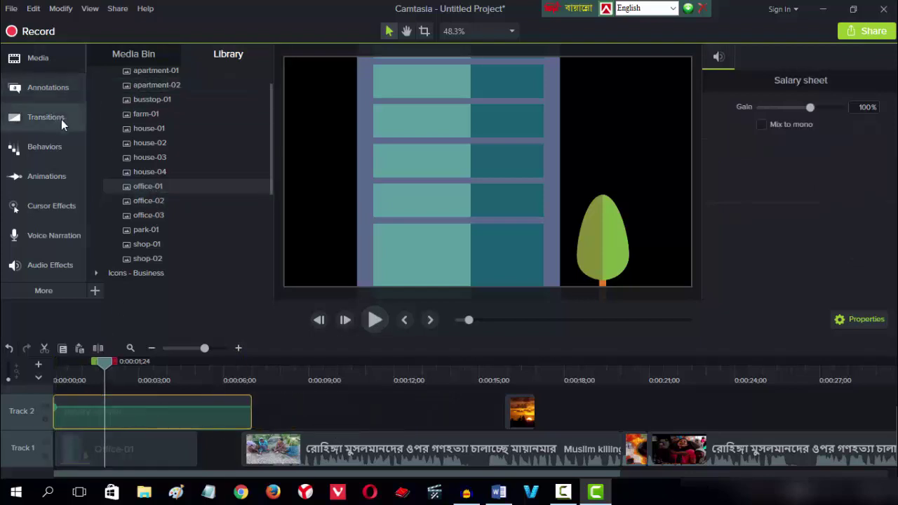
{"action": "scroll", "coordinate": [168, 176], "scroll_direction": "down", "scroll_amount": 4}
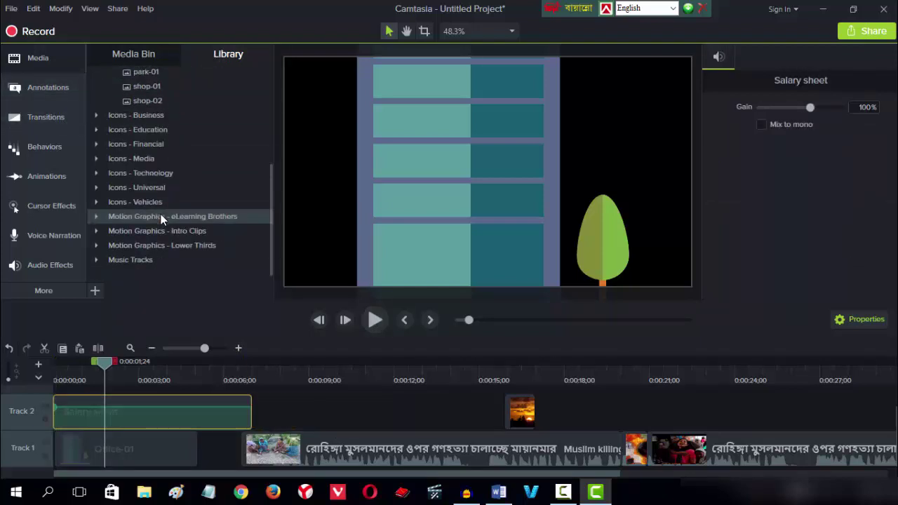
{"action": "scroll", "coordinate": [170, 209], "scroll_direction": "up", "scroll_amount": 5}
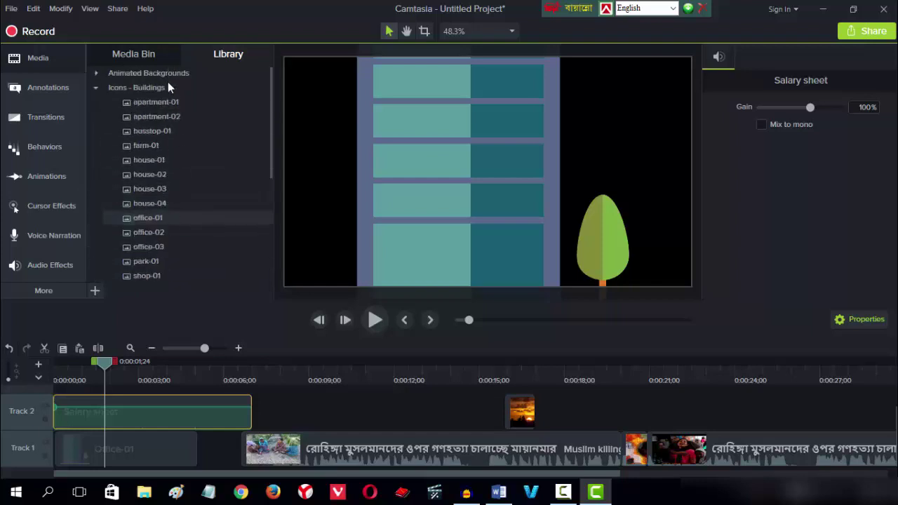
{"action": "scroll", "coordinate": [174, 112], "scroll_direction": "down", "scroll_amount": 4}
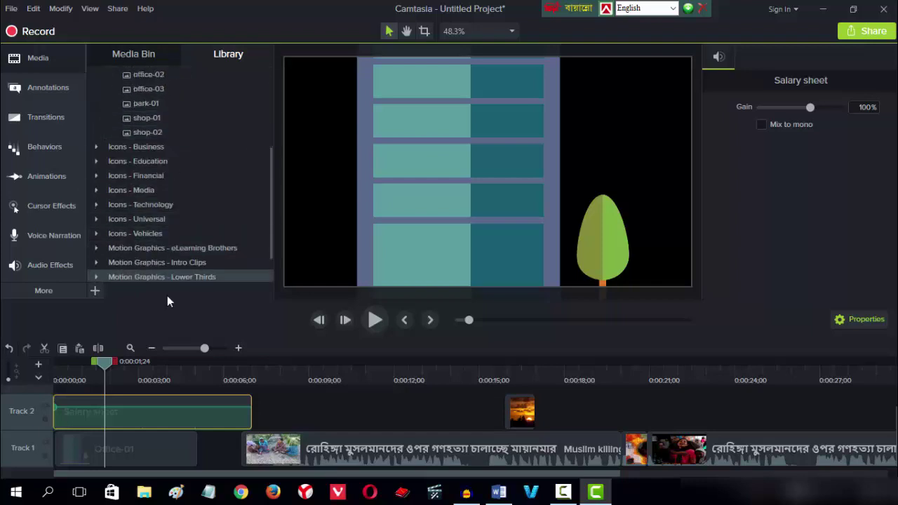
{"action": "left_click_drag", "start_coordinate": [333, 423], "coordinate": [378, 423]}
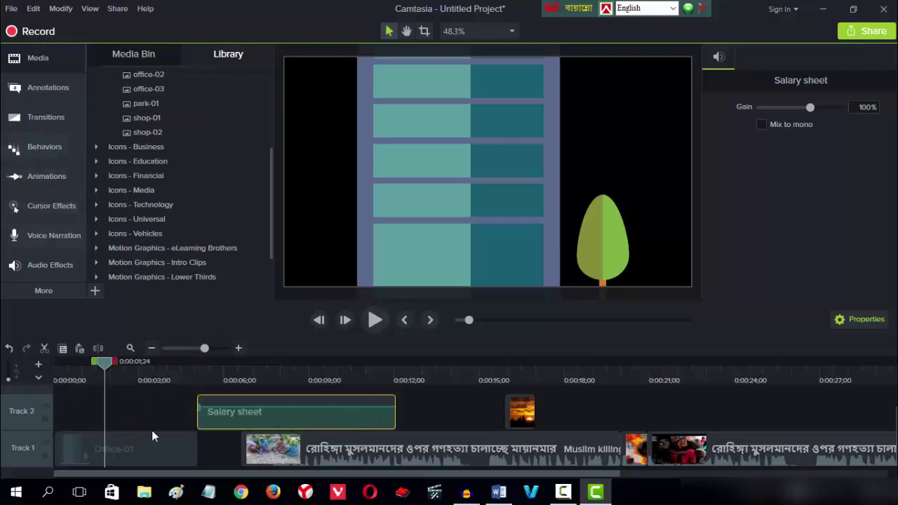
Step: Close the gaps on Track 1 by moving the first video clip against Office-01 and the following clips up behind it
{"action": "left_click_drag", "start_coordinate": [257, 449], "coordinate": [177, 450]}
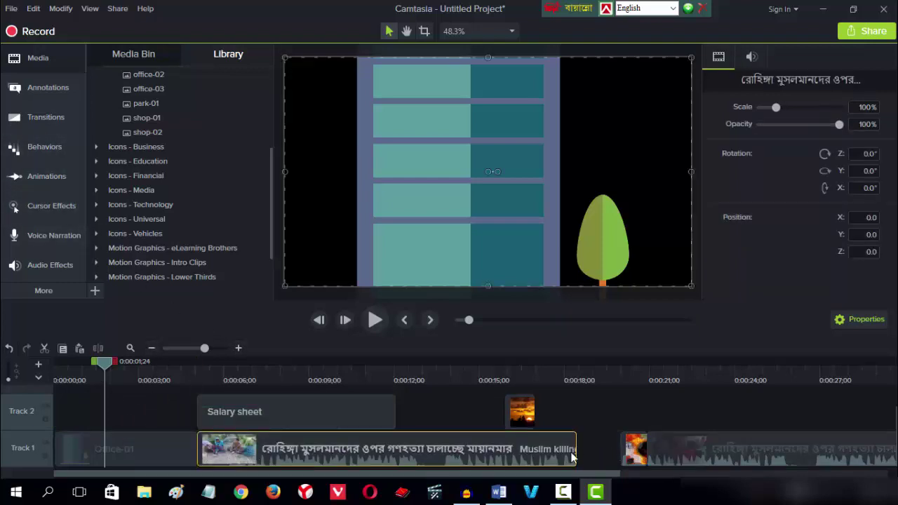
{"action": "left_click_drag", "start_coordinate": [572, 457], "coordinate": [610, 458]}
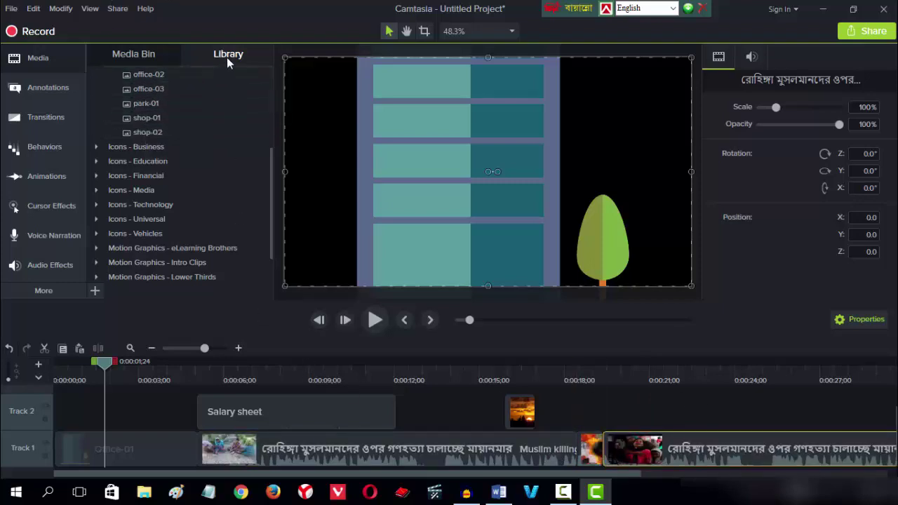
{"action": "scroll", "coordinate": [190, 200], "scroll_direction": "down", "scroll_amount": 1}
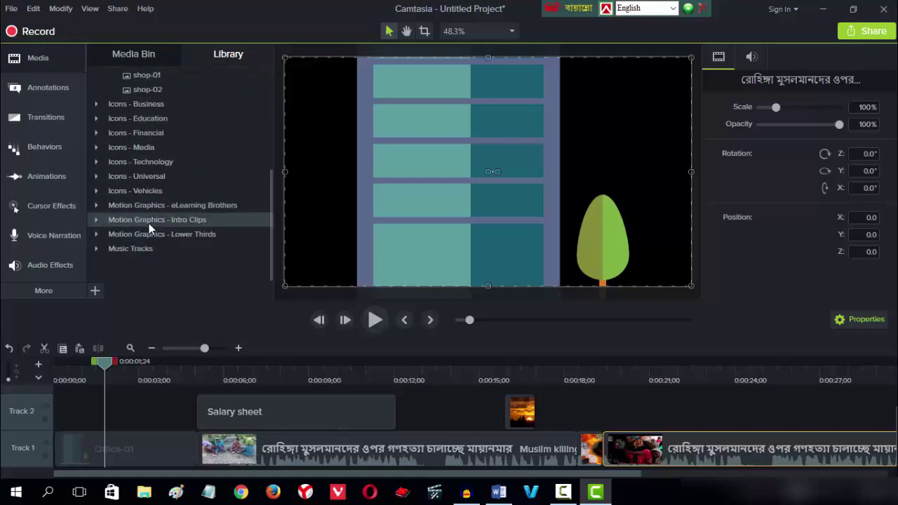
{"action": "scroll", "coordinate": [148, 223], "scroll_direction": "up", "scroll_amount": 1}
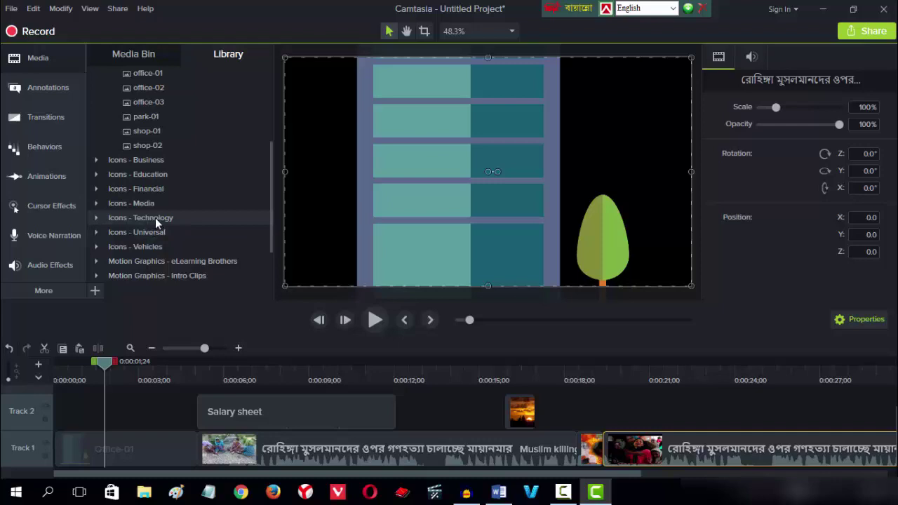
{"action": "right_click", "coordinate": [157, 217]}
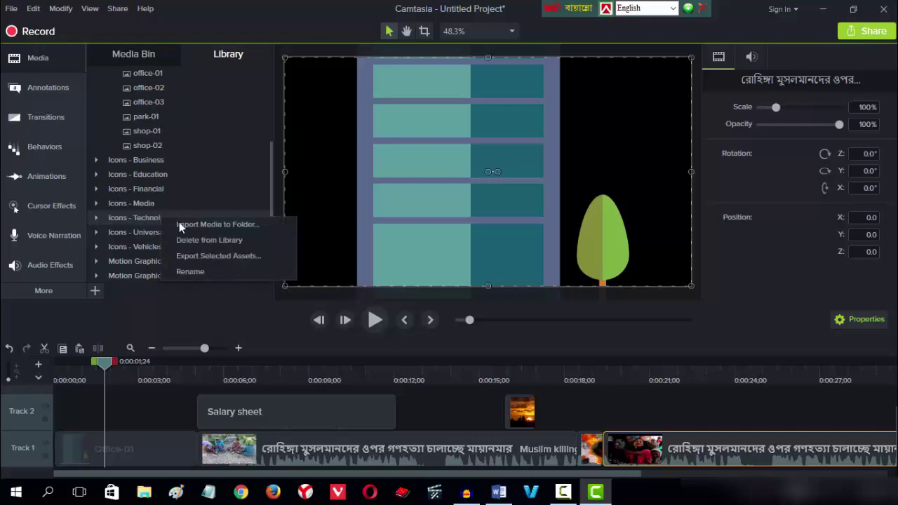
{"action": "left_click", "coordinate": [182, 223]}
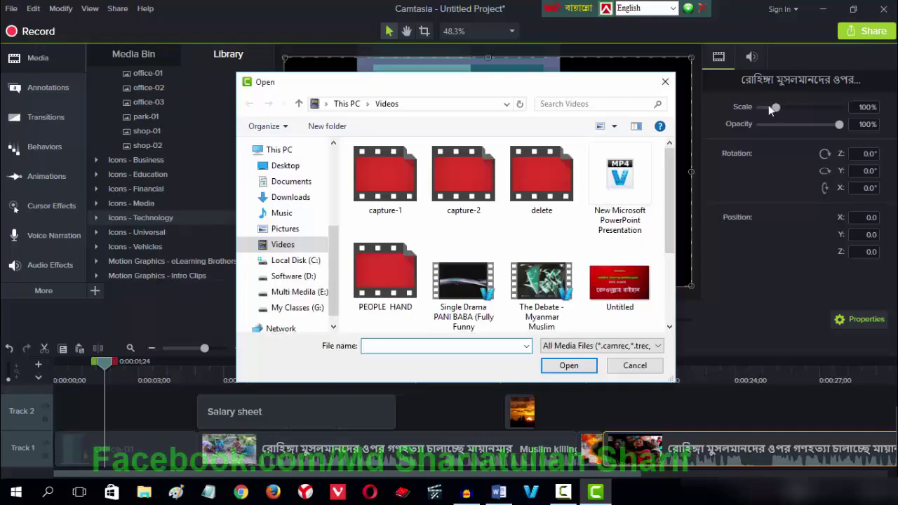
{"action": "left_click", "coordinate": [665, 85]}
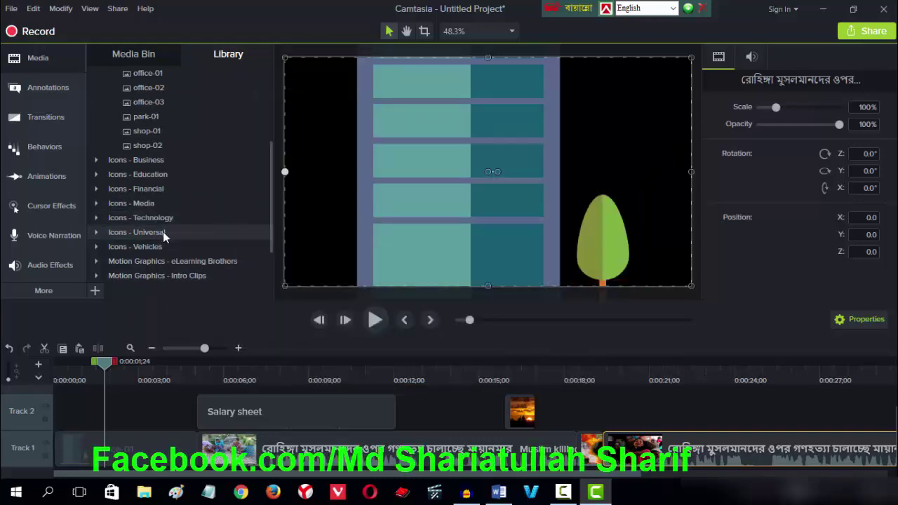
{"action": "left_click", "coordinate": [163, 231]}
{"action": "left_click_drag", "start_coordinate": [95, 371], "coordinate": [82, 370]}
{"action": "scroll", "coordinate": [155, 249], "scroll_direction": "down", "scroll_amount": 2}
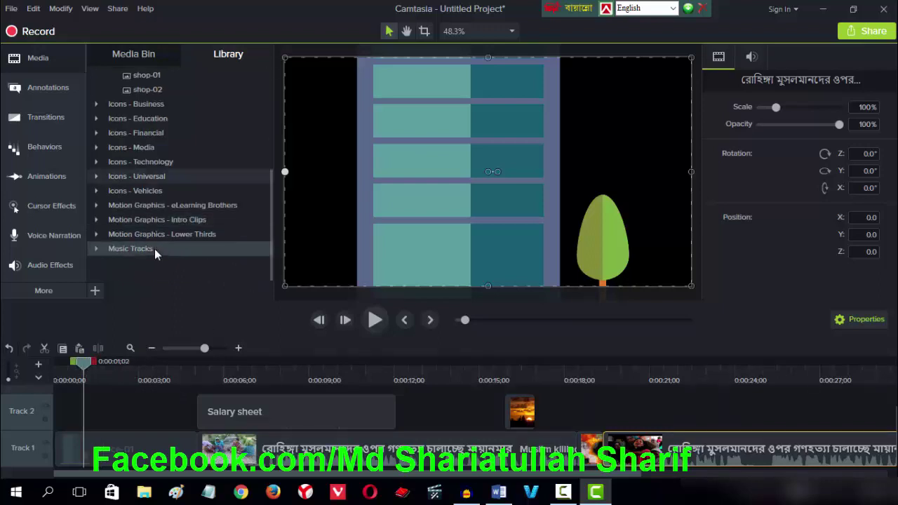
{"action": "scroll", "coordinate": [169, 221], "scroll_direction": "up", "scroll_amount": 2}
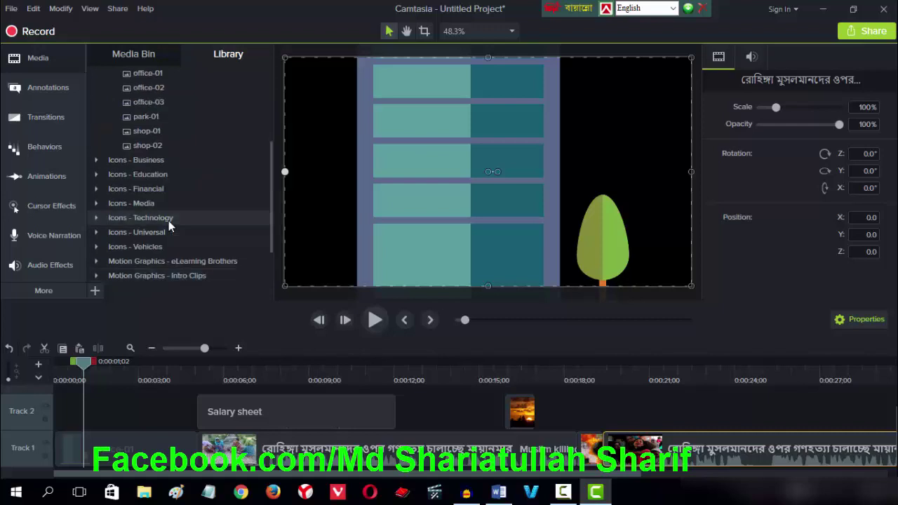
Step: Preview the highlighter-01 asset from the Icons - Education library folder, and close the preview
{"action": "left_click", "coordinate": [160, 177]}
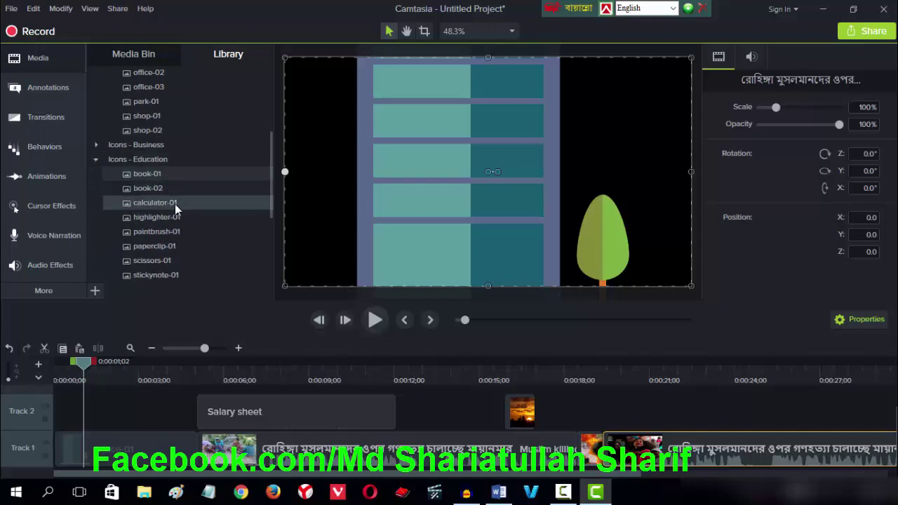
{"action": "left_click", "coordinate": [165, 196]}
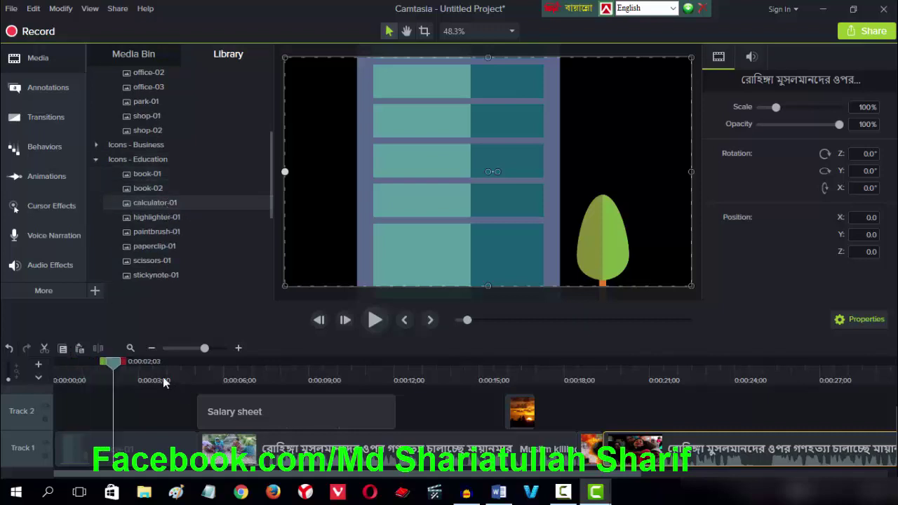
{"action": "left_click", "coordinate": [172, 219]}
{"action": "double_click", "coordinate": [172, 219]}
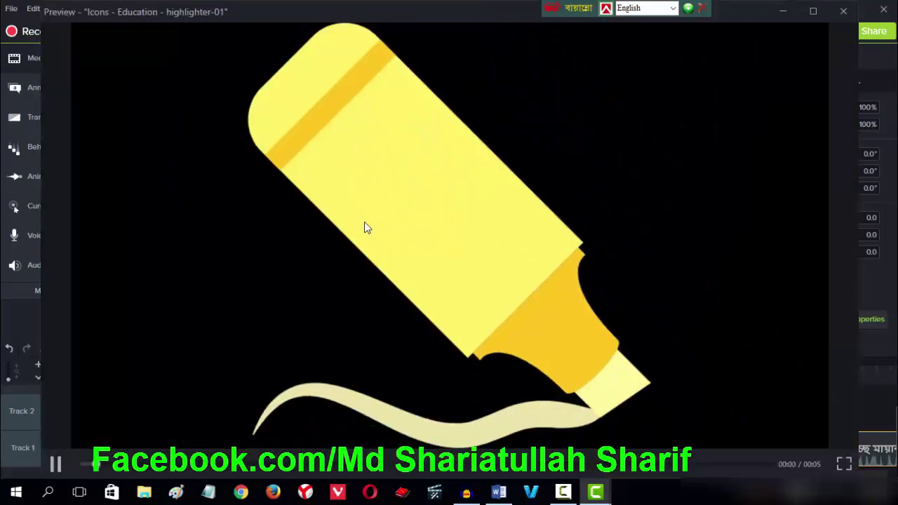
{"action": "left_click", "coordinate": [843, 11]}
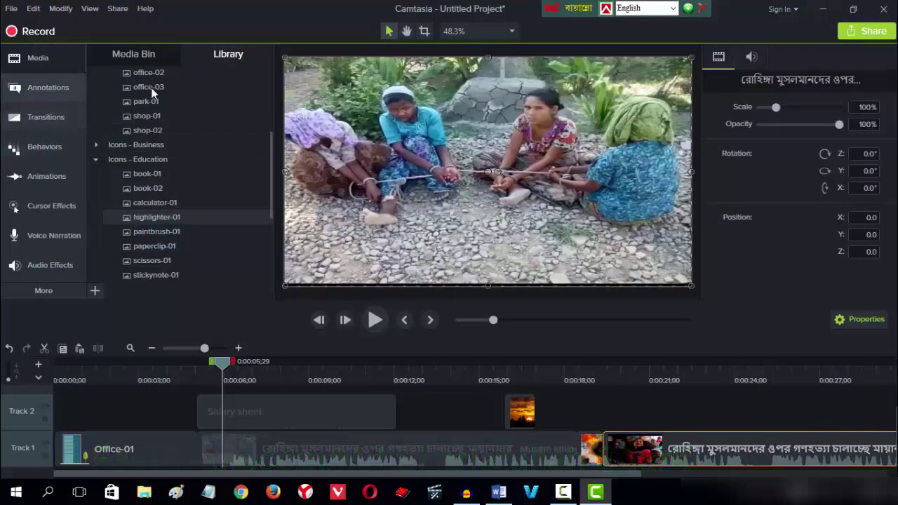
Step: Preview the slidingboxes-01 asset from the Motion Graphics - Lower Thirds library folder, and close the preview
{"action": "scroll", "coordinate": [174, 228], "scroll_direction": "down", "scroll_amount": 5}
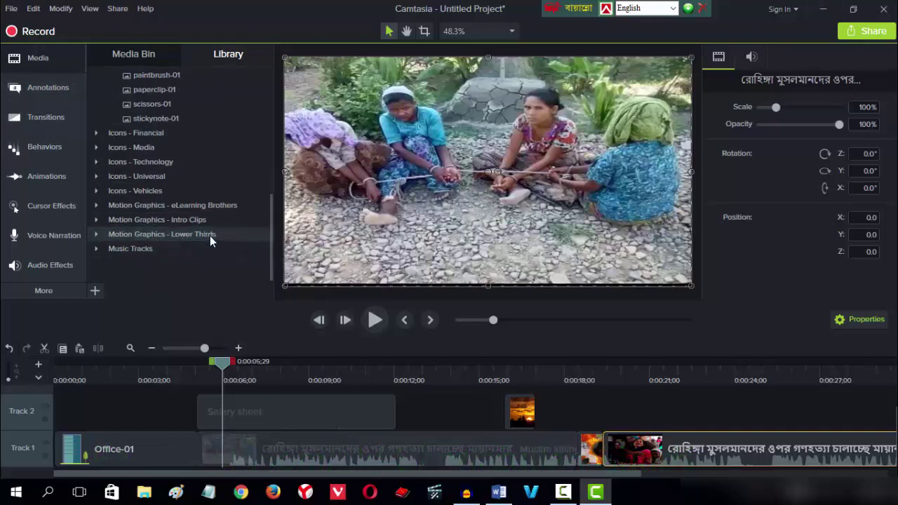
{"action": "left_click", "coordinate": [97, 234]}
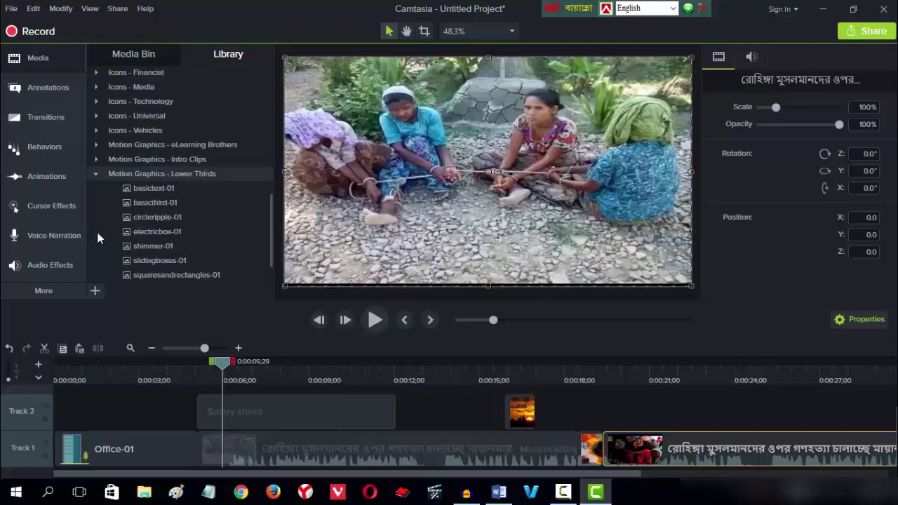
{"action": "scroll", "coordinate": [169, 211], "scroll_direction": "down", "scroll_amount": 1}
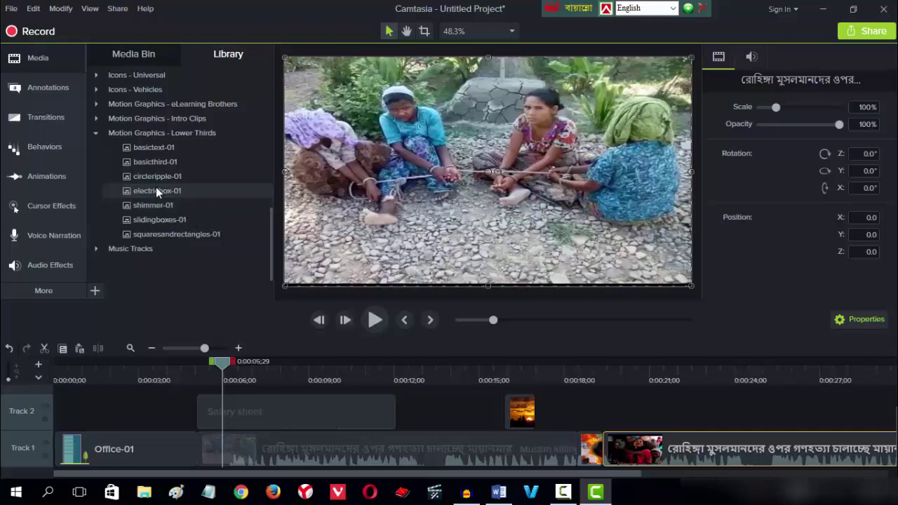
{"action": "double_click", "coordinate": [149, 225]}
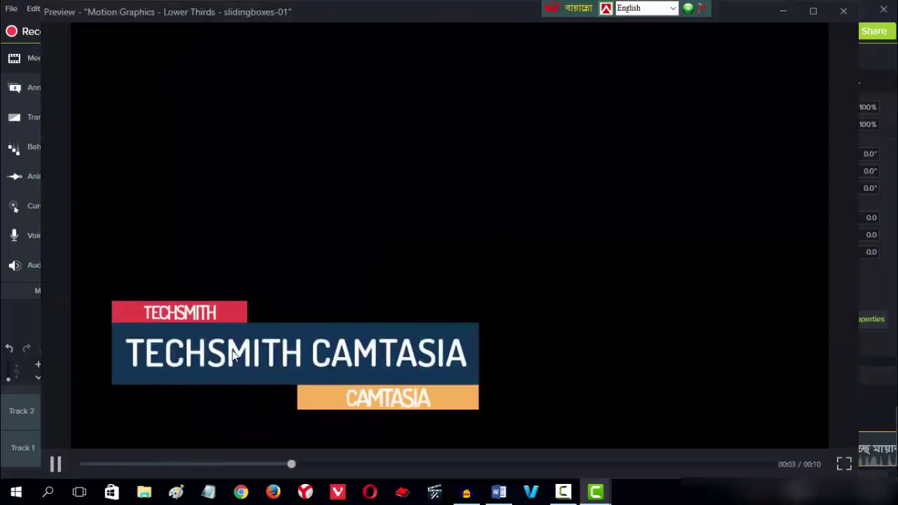
{"action": "left_click", "coordinate": [843, 10]}
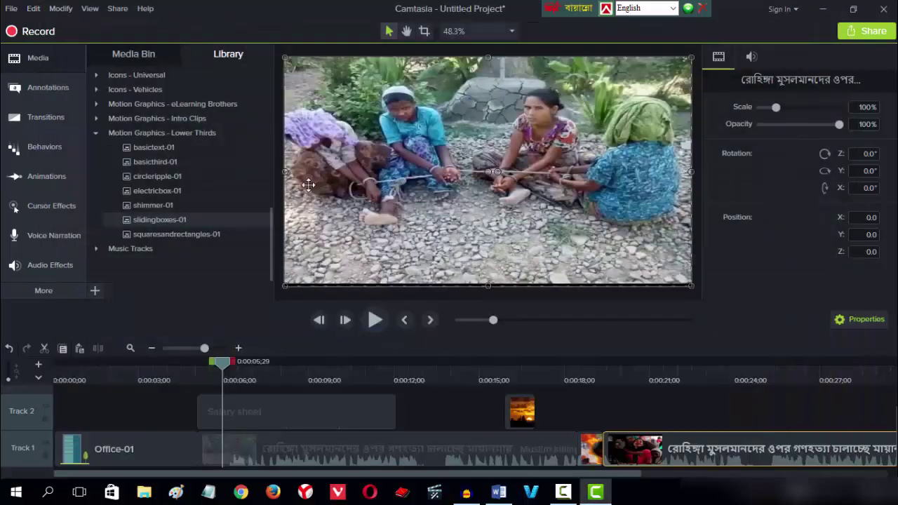
Step: Add slidingboxes-01 to the timeline at the playhead position 0:00:05;29, and play the start of its animation
{"action": "right_click", "coordinate": [225, 224]}
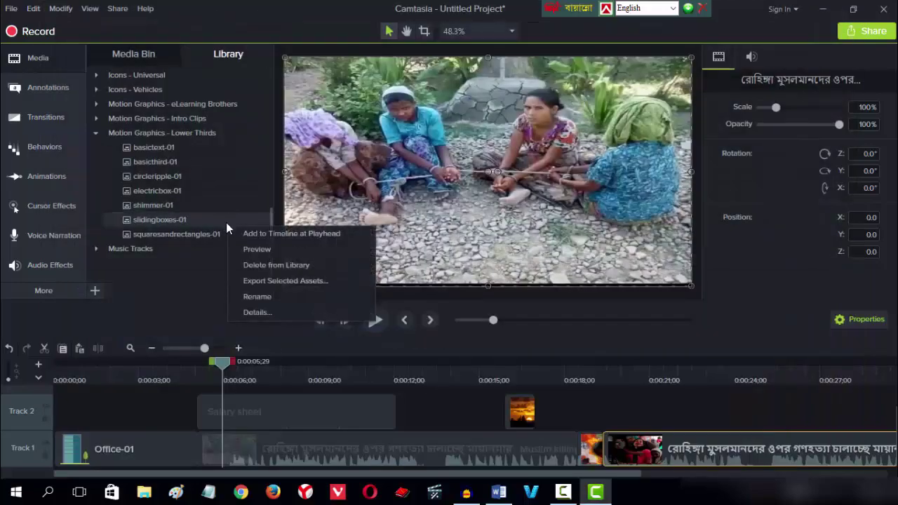
{"action": "left_click", "coordinate": [253, 234]}
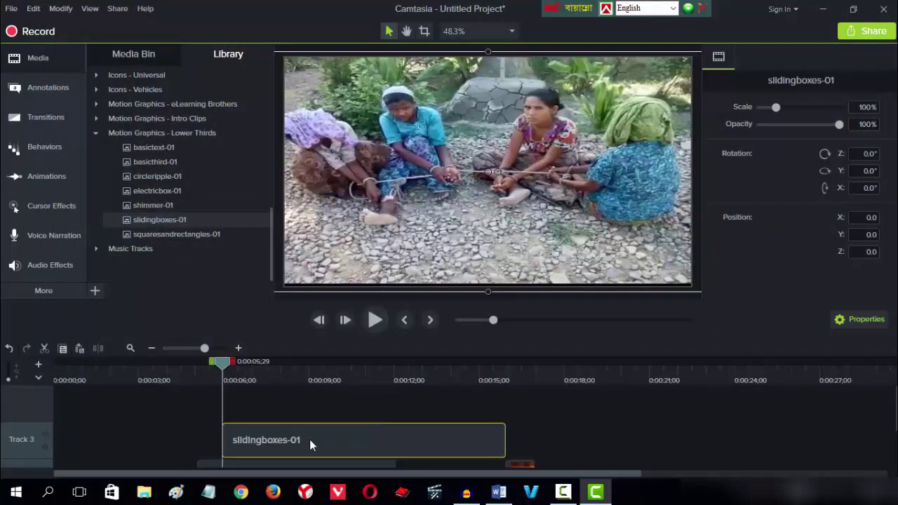
{"action": "left_click", "coordinate": [374, 320]}
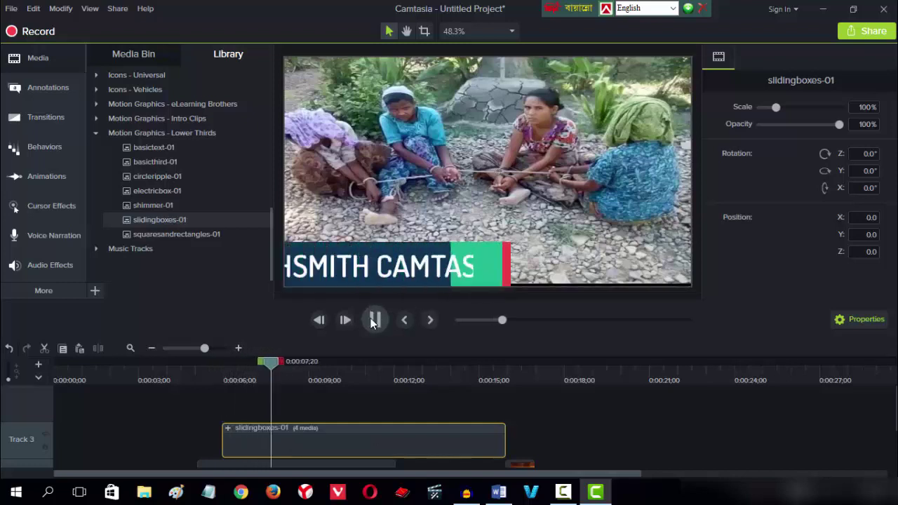
{"action": "left_click", "coordinate": [374, 320]}
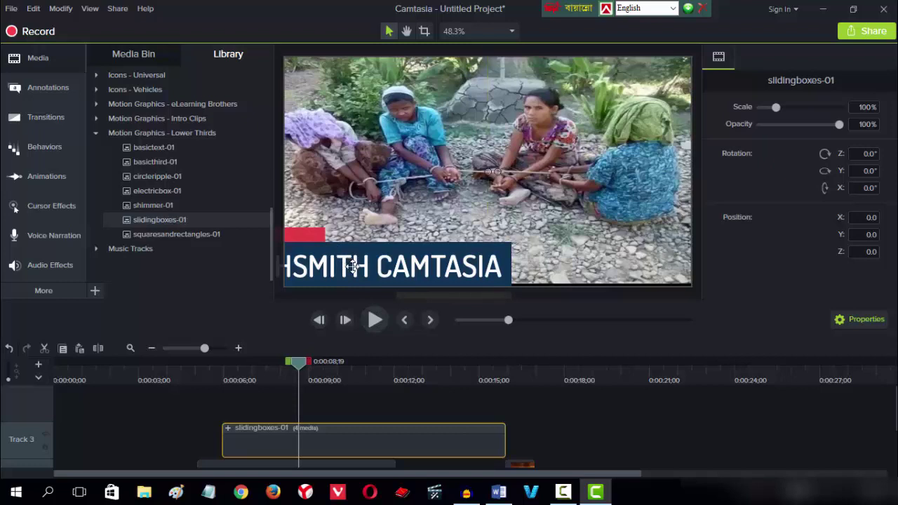
Step: Shift the large title text of the slidingboxes-01 lower third slightly, and replace its wording with a person's name
{"action": "double_click", "coordinate": [477, 244]}
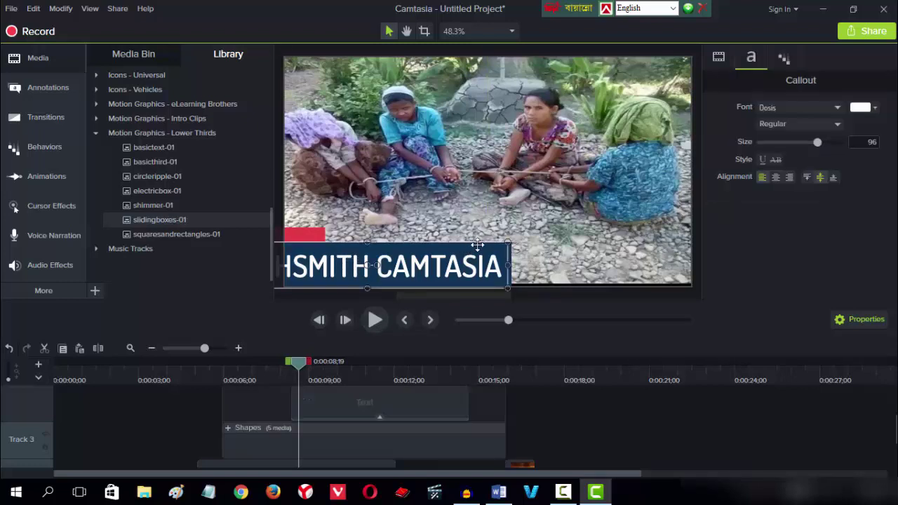
{"action": "left_click_drag", "start_coordinate": [477, 244], "coordinate": [426, 262]}
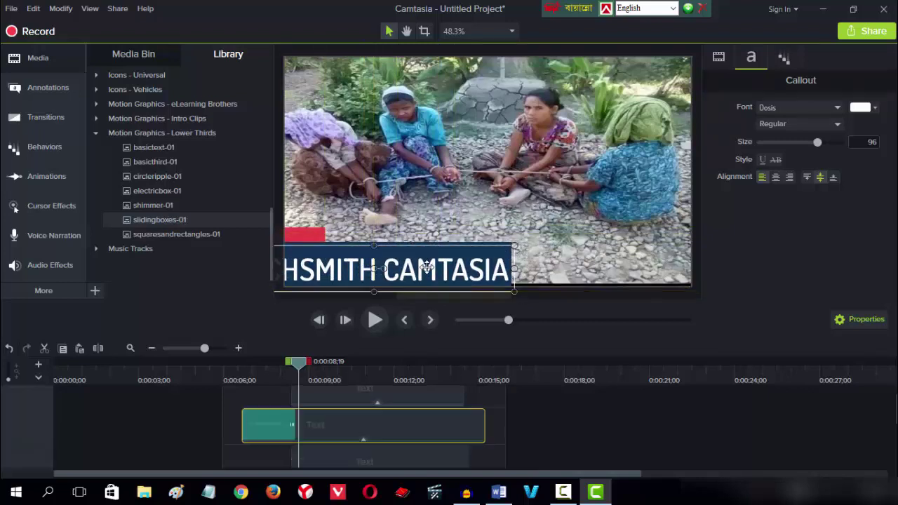
{"action": "double_click", "coordinate": [426, 268]}
{"action": "key", "text": "Delete"}
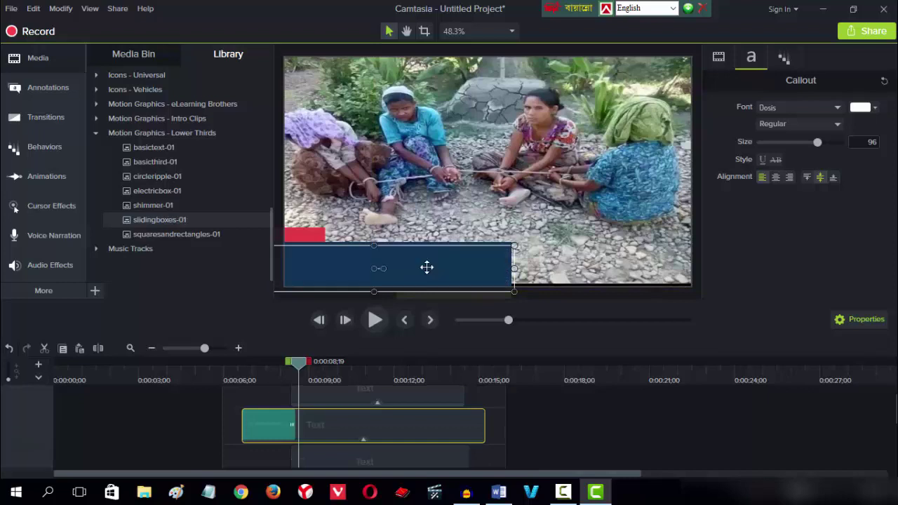
{"action": "type", "text": "sh"}
{"action": "key", "text": "BackSpace"}
{"action": "type", "text": "d"}
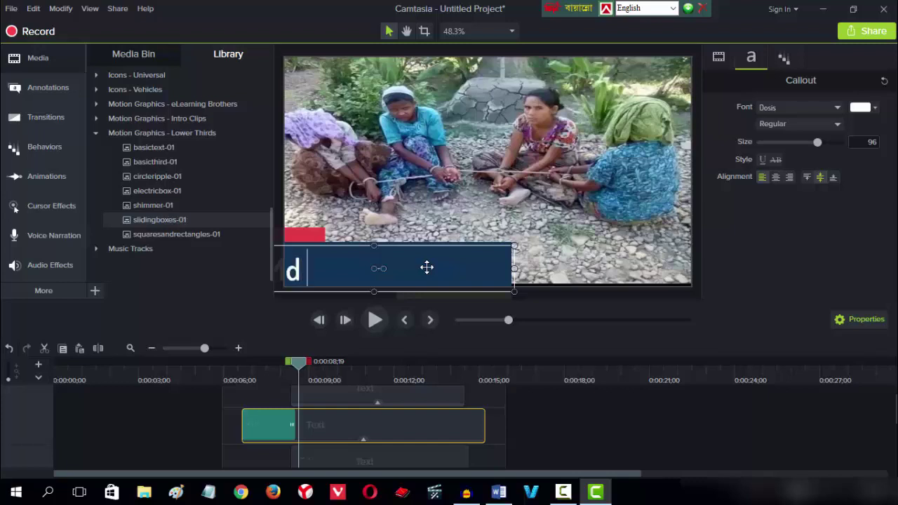
{"action": "type", "text": " SHARIATU"}
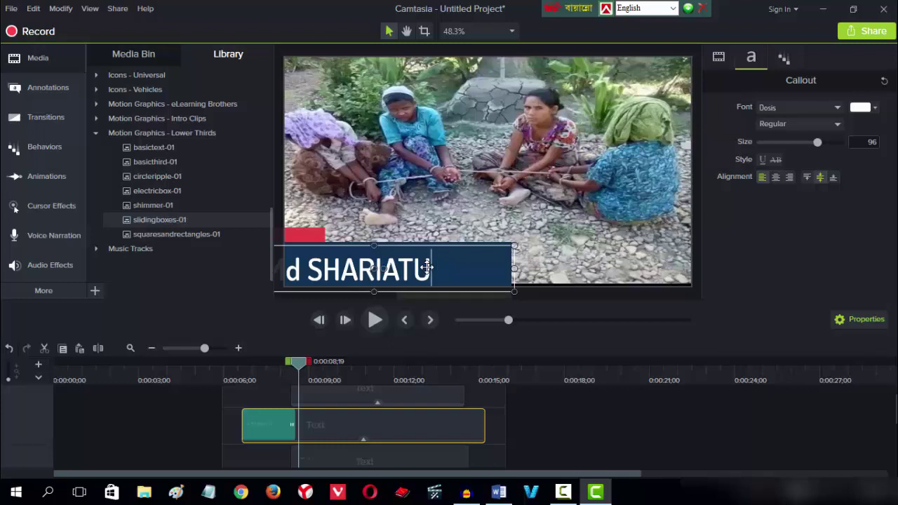
{"action": "key", "text": "BackSpace"}
Step: Play the timeline from 0:00:04;22 to check the edited lower third, and pause the playback
{"action": "left_click_drag", "start_coordinate": [302, 363], "coordinate": [188, 363]}
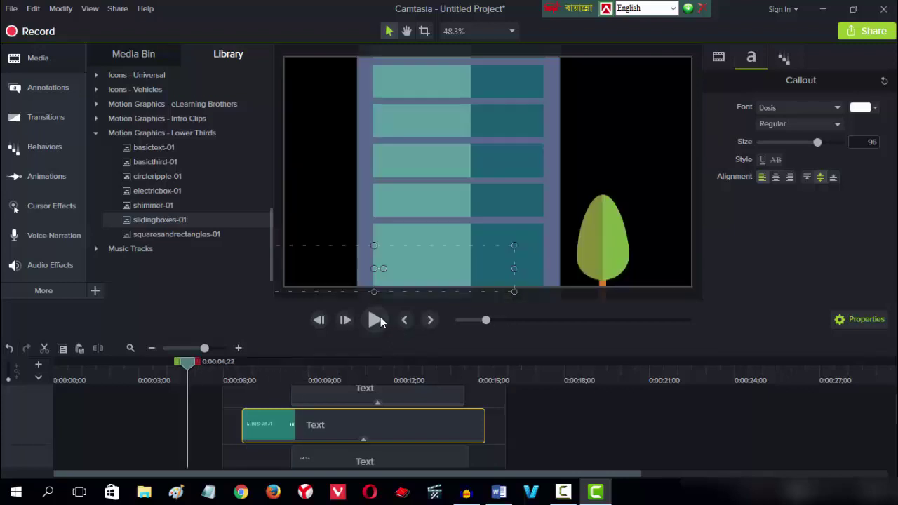
{"action": "left_click", "coordinate": [379, 318]}
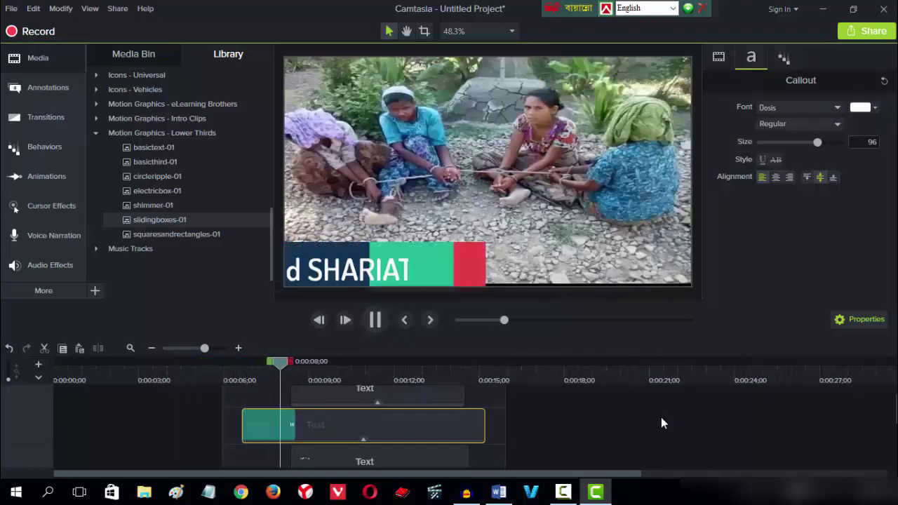
{"action": "left_click", "coordinate": [375, 319]}
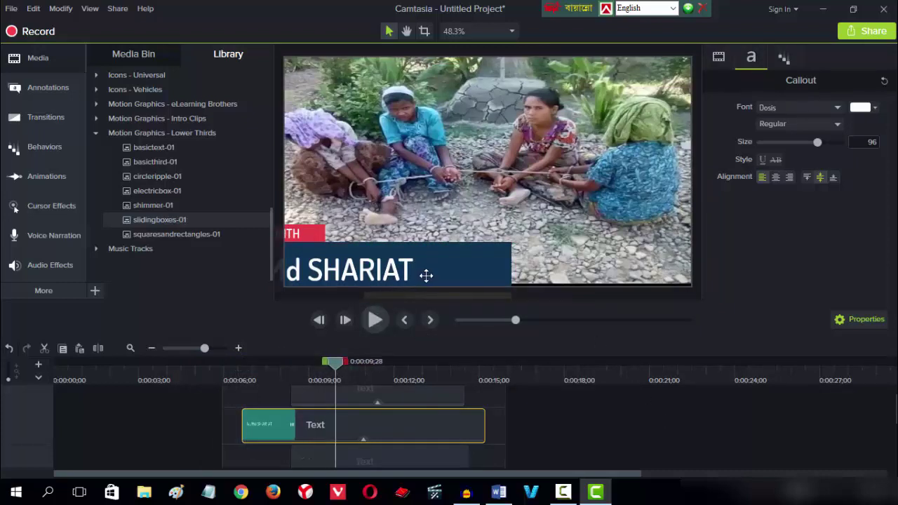
{"action": "left_click", "coordinate": [427, 275]}
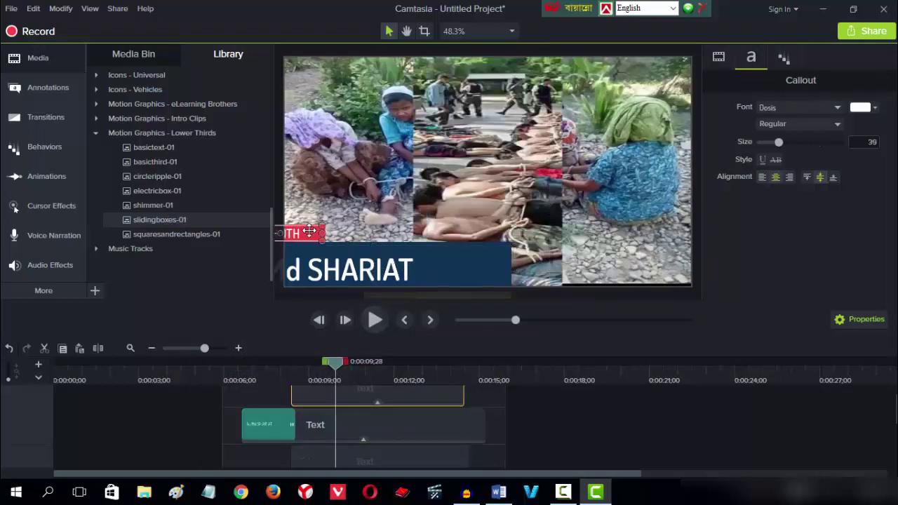
{"action": "left_click", "coordinate": [506, 202]}
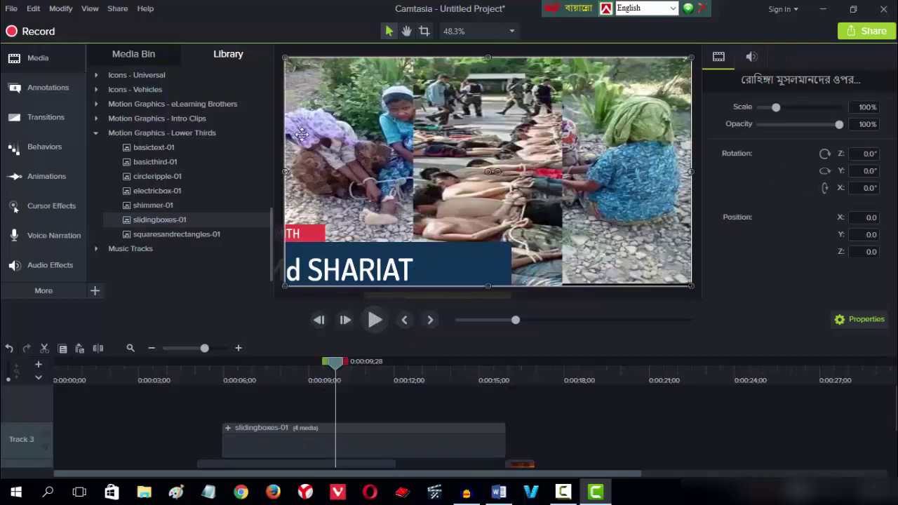
{"action": "mouse_move", "coordinate": [284, 172]}
{"action": "left_mouse_down"}
{"action": "mouse_move", "coordinate": [329, 173]}
{"action": "mouse_move", "coordinate": [283, 176]}
{"action": "left_mouse_up"}
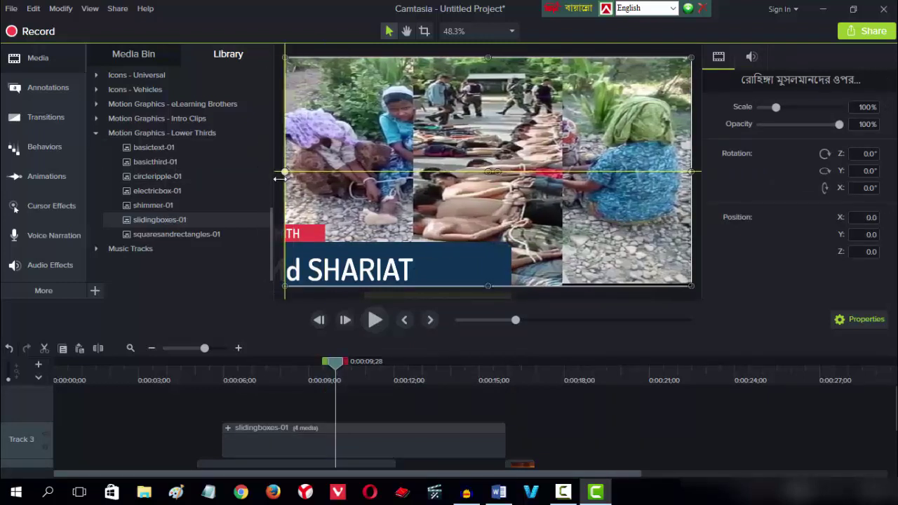
{"action": "left_click", "coordinate": [477, 124]}
{"action": "left_click", "coordinate": [489, 99]}
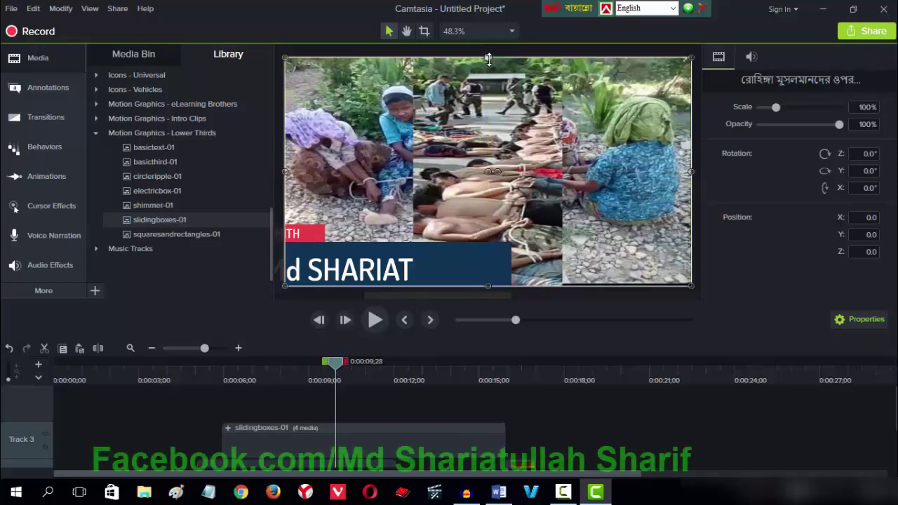
{"action": "left_click_drag", "start_coordinate": [502, 60], "coordinate": [482, 62]}
Step: Open the slidingboxes-01 group on the canvas, and move its dark blue rectangle up and to the right, away from the title text
{"action": "left_click", "coordinate": [463, 256]}
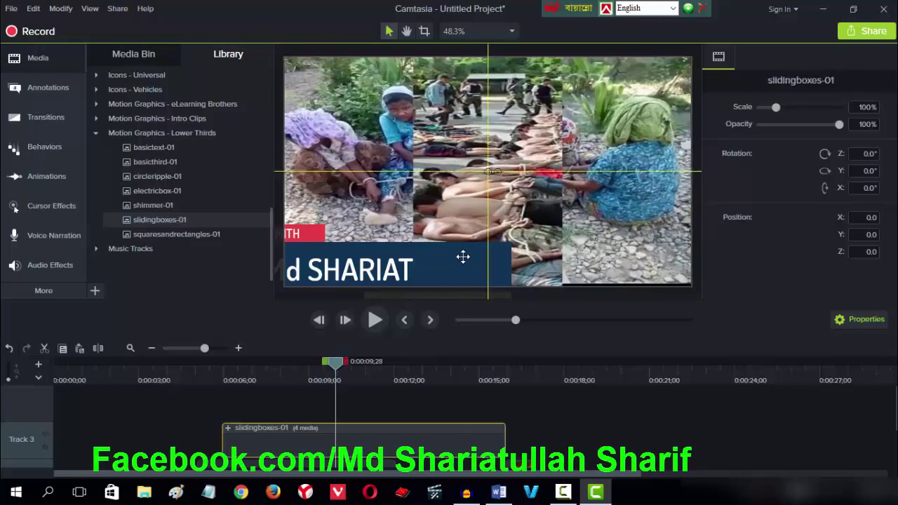
{"action": "double_click", "coordinate": [485, 262]}
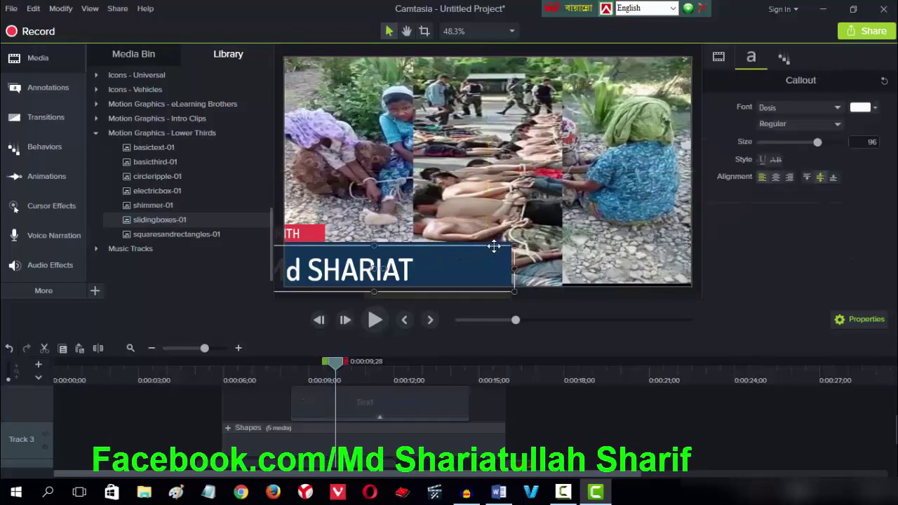
{"action": "mouse_move", "coordinate": [487, 254]}
{"action": "left_mouse_down"}
{"action": "mouse_move", "coordinate": [543, 222]}
{"action": "mouse_move", "coordinate": [560, 160]}
{"action": "mouse_move", "coordinate": [570, 208]}
{"action": "mouse_move", "coordinate": [573, 201]}
{"action": "mouse_move", "coordinate": [527, 249]}
{"action": "mouse_move", "coordinate": [476, 255]}
{"action": "mouse_move", "coordinate": [489, 257]}
{"action": "mouse_move", "coordinate": [558, 221]}
{"action": "mouse_move", "coordinate": [630, 218]}
{"action": "left_mouse_up"}
{"action": "left_click", "coordinate": [500, 245]}
{"action": "double_click", "coordinate": [513, 243]}
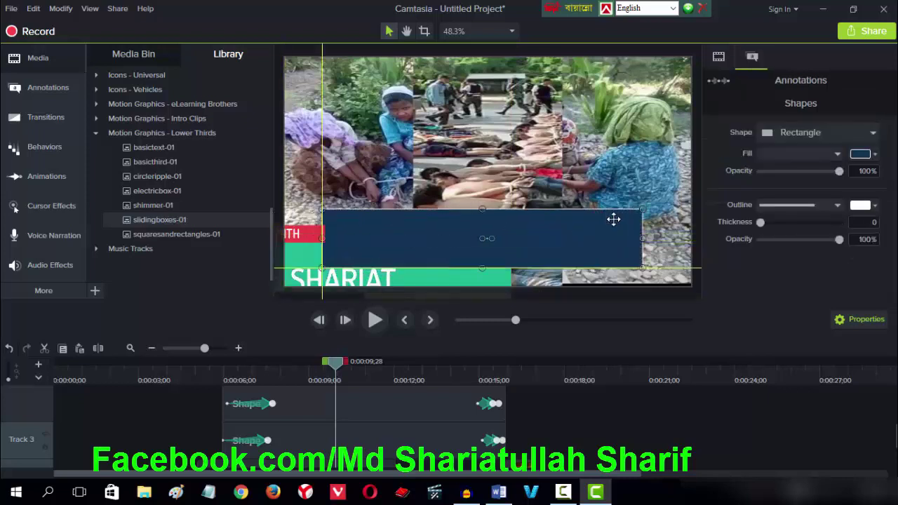
Step: Open the lower third's title text for editing, and undo the last change
{"action": "left_click", "coordinate": [482, 278]}
{"action": "double_click", "coordinate": [483, 270]}
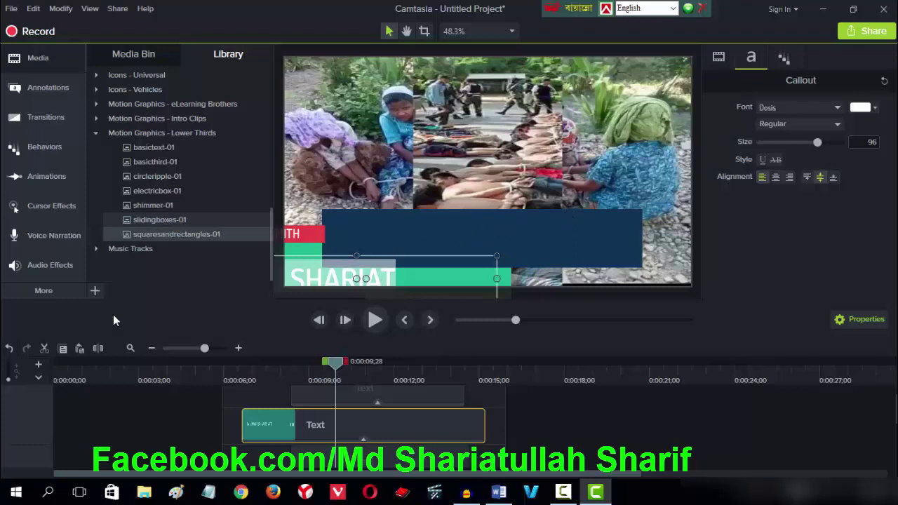
{"action": "left_click", "coordinate": [9, 350]}
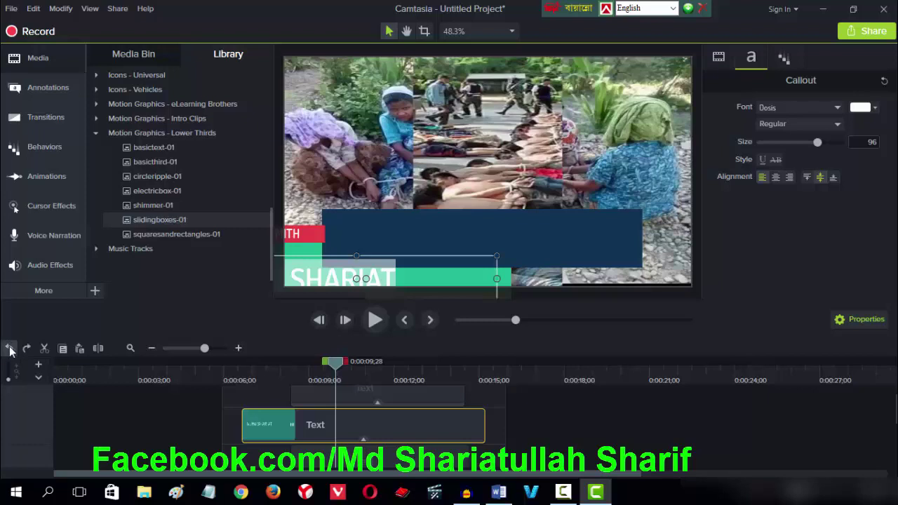
Step: Undo the repositioning of the lower third's dark blue rectangle, and delete the slidingboxes-01 group from Track 3
{"action": "left_click", "coordinate": [9, 350]}
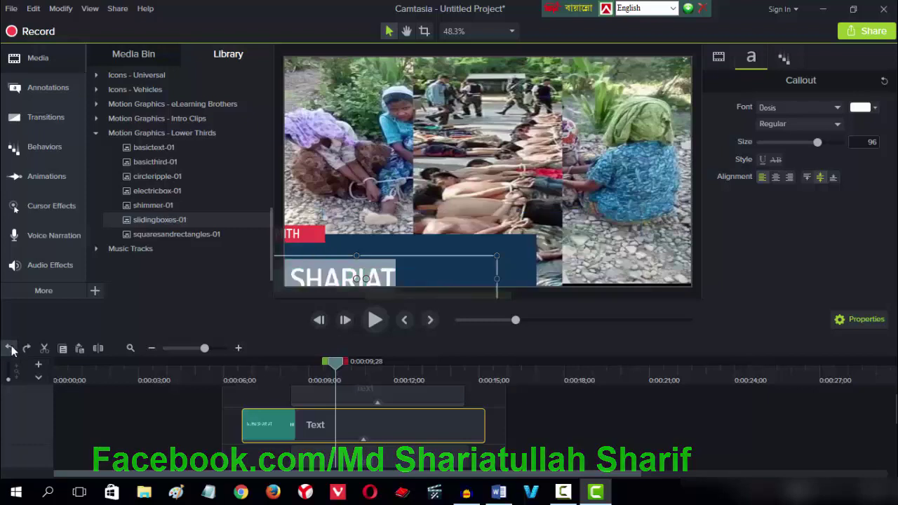
{"action": "left_click", "coordinate": [10, 349]}
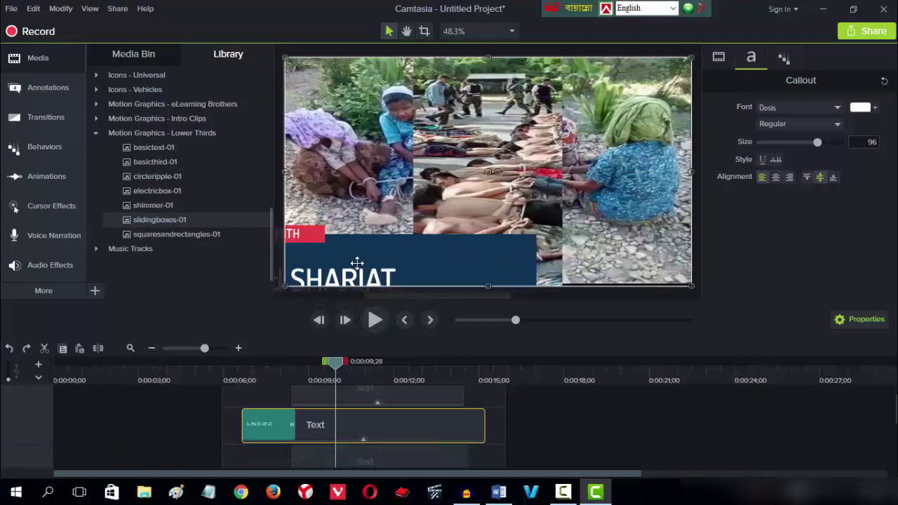
{"action": "left_click", "coordinate": [10, 347]}
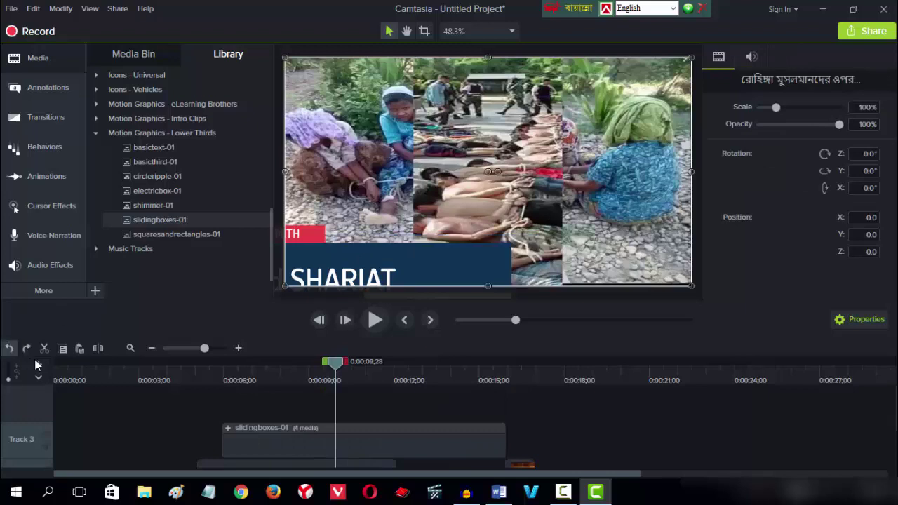
{"action": "left_click", "coordinate": [273, 441]}
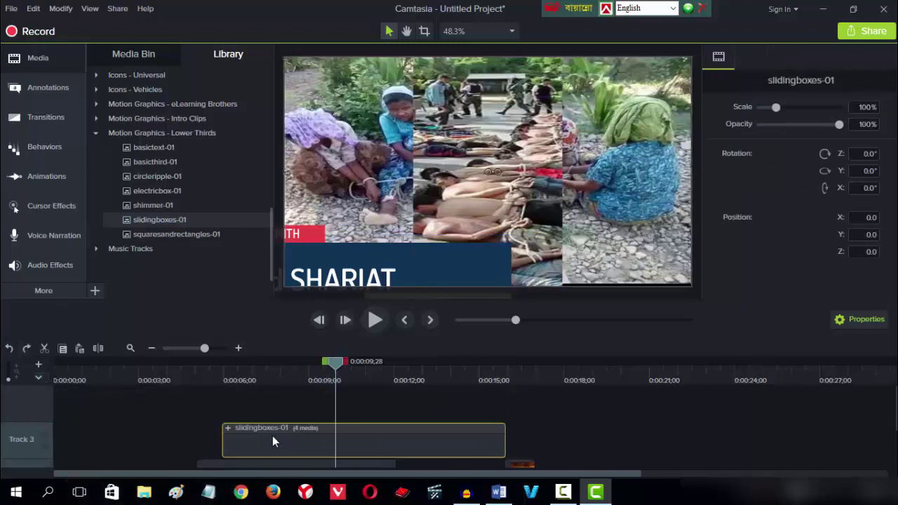
{"action": "key", "text": "Delete"}
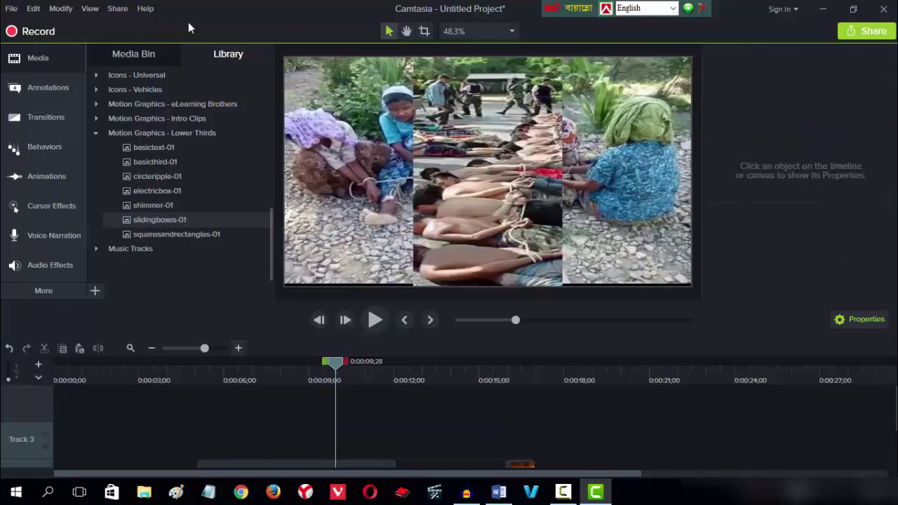
Step: Examine the Media Bin with its import options and the Library's icon and motion graphics folders
{"action": "left_click", "coordinate": [39, 85]}
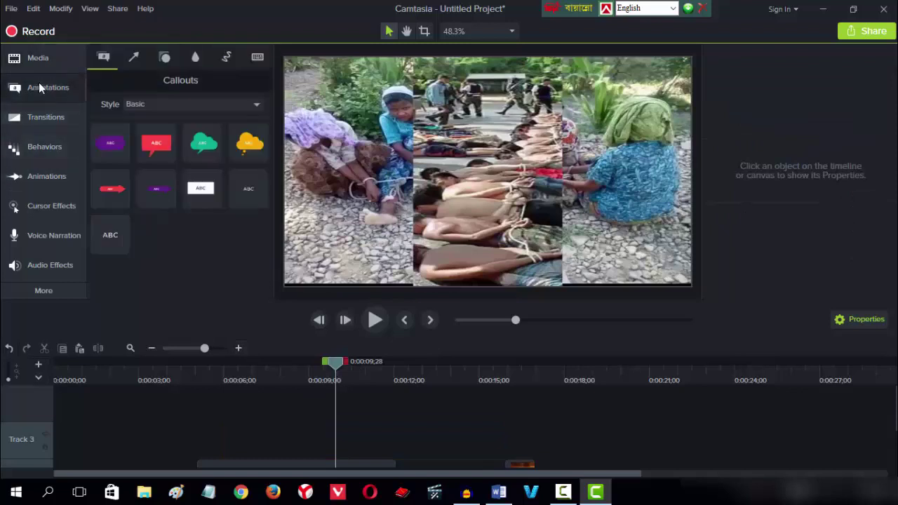
{"action": "left_click", "coordinate": [55, 56]}
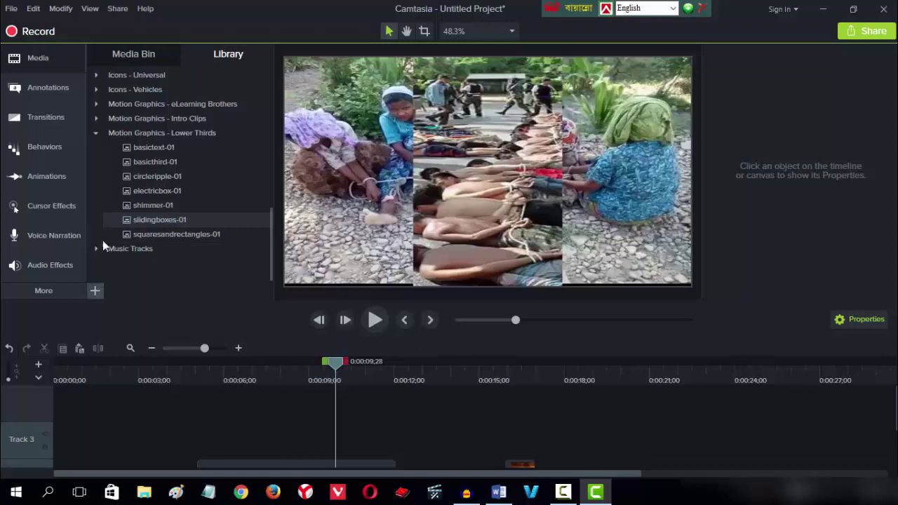
{"action": "left_click", "coordinate": [153, 57]}
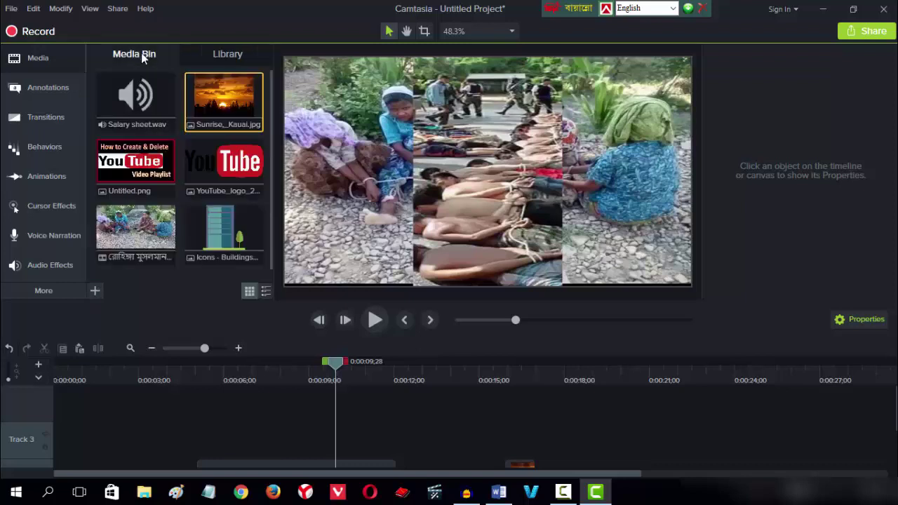
{"action": "left_click", "coordinate": [95, 291]}
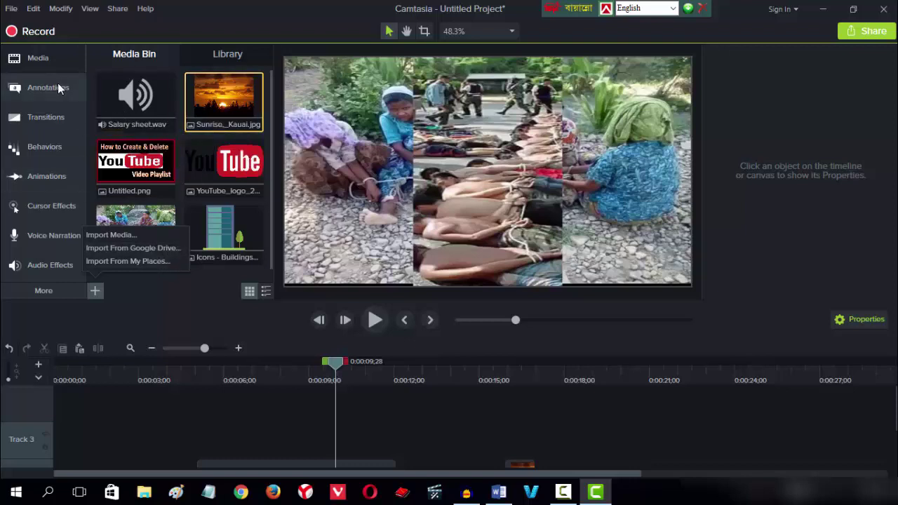
{"action": "left_click", "coordinate": [210, 59]}
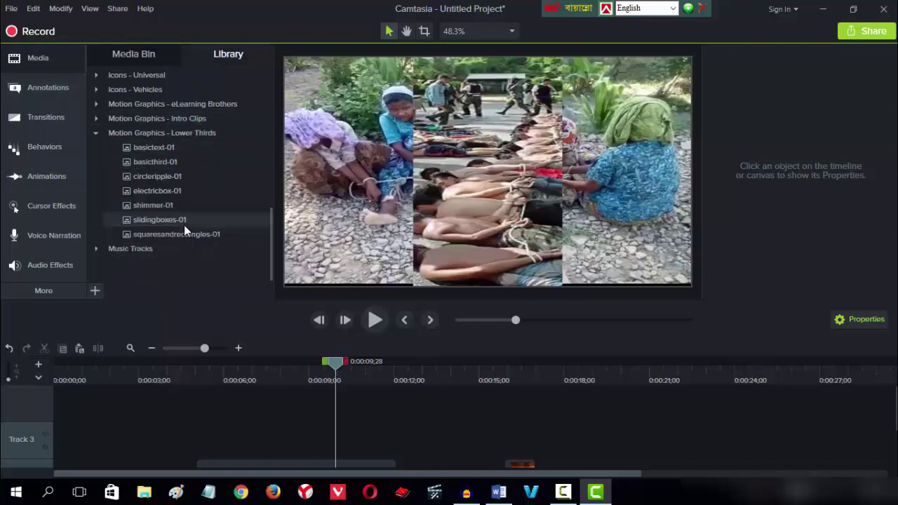
{"action": "scroll", "coordinate": [207, 141], "scroll_direction": "up", "scroll_amount": 4}
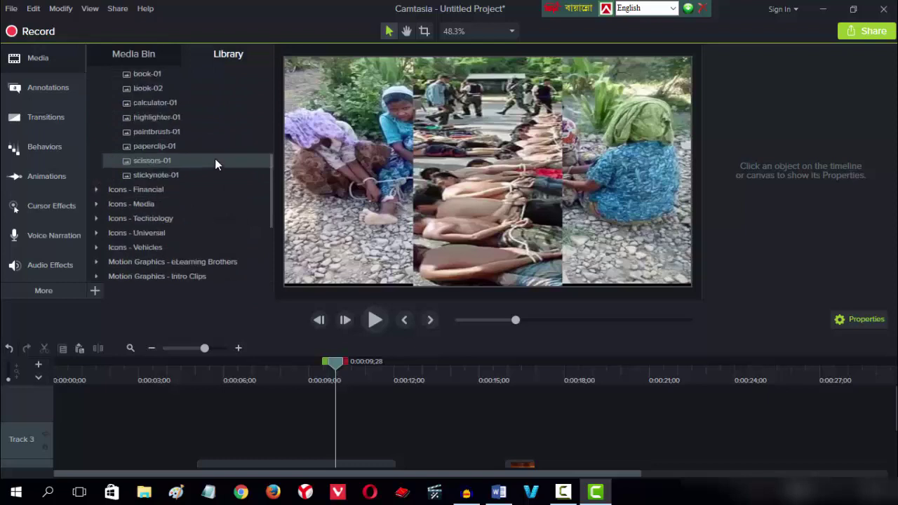
{"action": "scroll", "coordinate": [214, 160], "scroll_direction": "up", "scroll_amount": 3}
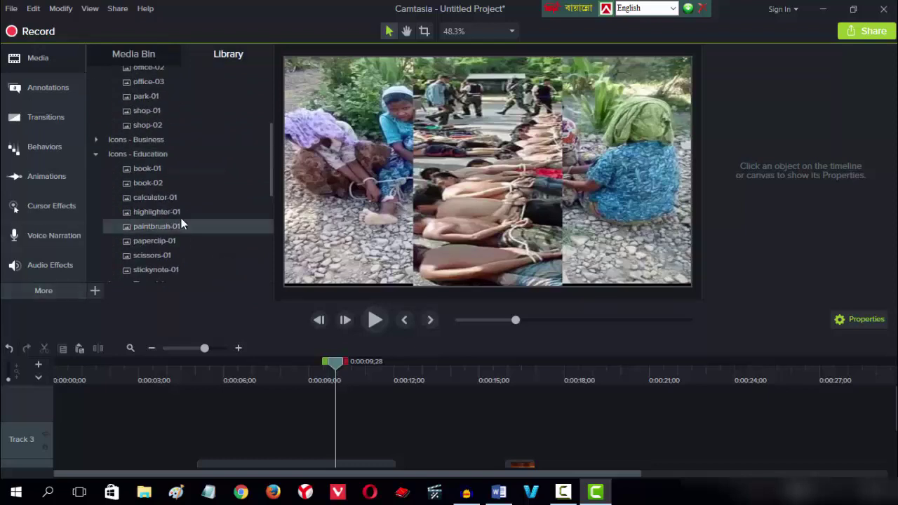
Step: Add the red speech bubble callout to Track 3 at 0:00:09;28, and move it to the upper middle of the canvas
{"action": "left_click", "coordinate": [57, 85]}
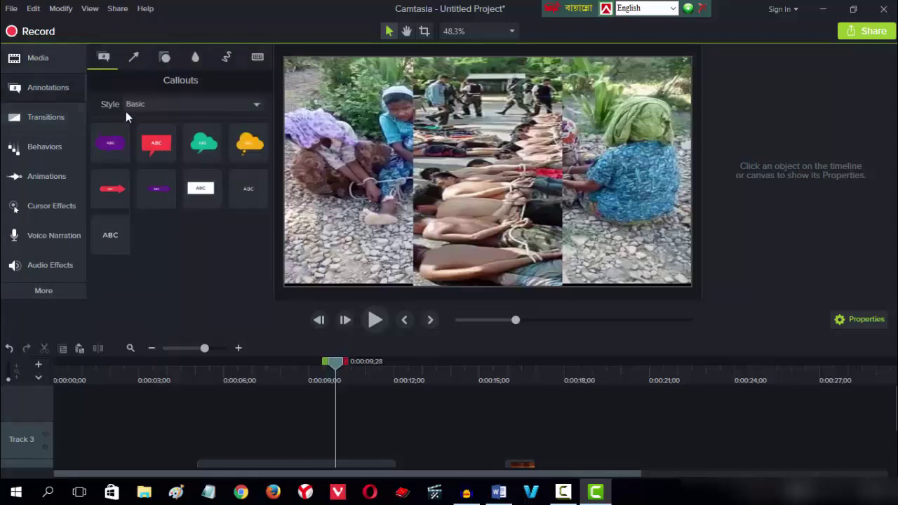
{"action": "left_click", "coordinate": [135, 57]}
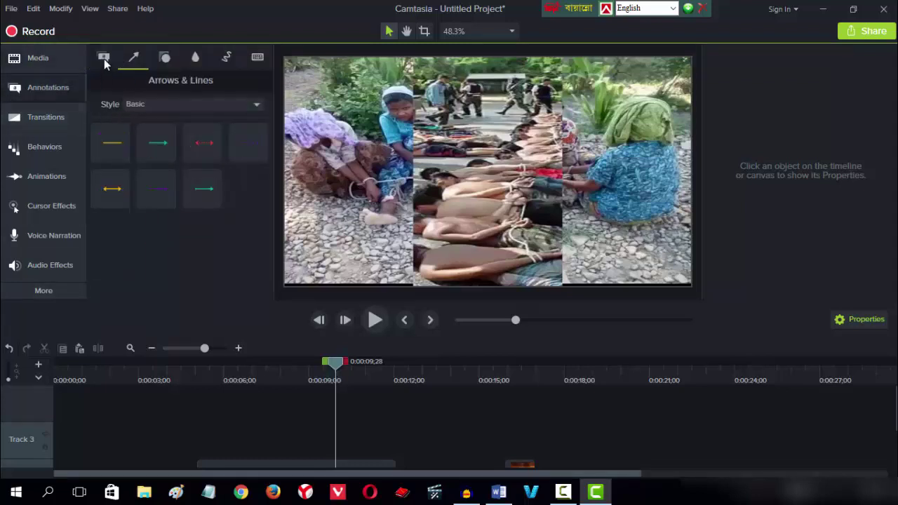
{"action": "left_click", "coordinate": [104, 59]}
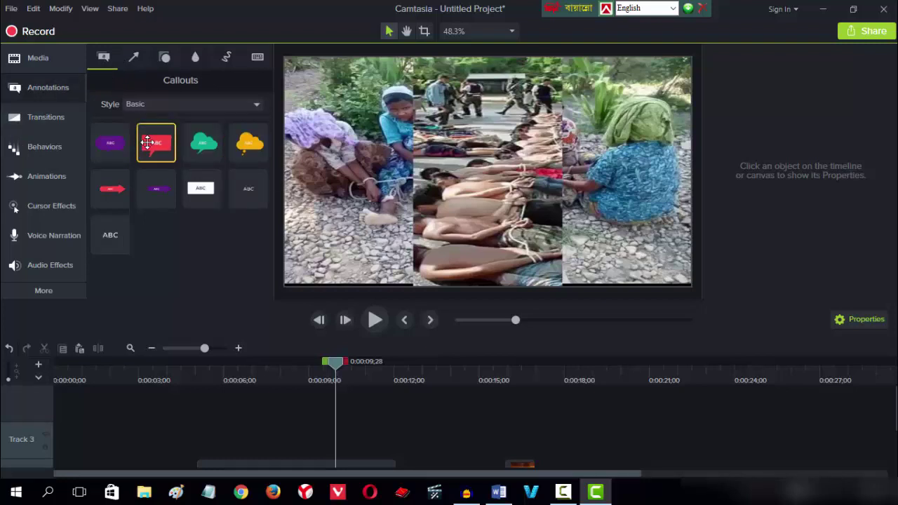
{"action": "left_click_drag", "start_coordinate": [218, 234], "coordinate": [332, 450]}
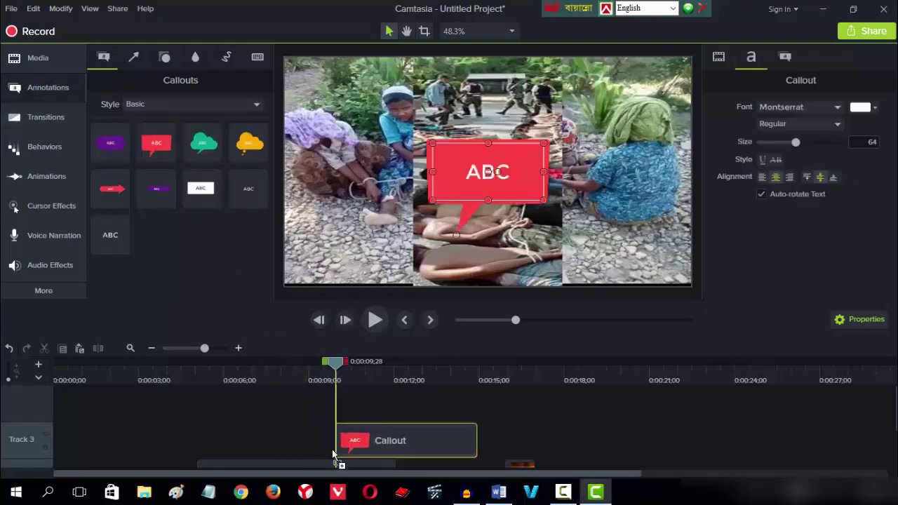
{"action": "left_click_drag", "start_coordinate": [456, 162], "coordinate": [428, 111]}
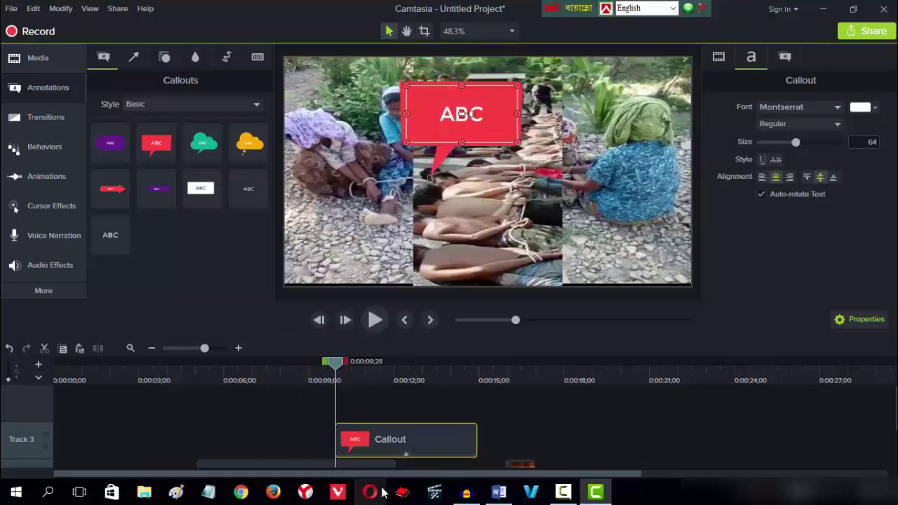
Step: Widen the red callout to the right on the canvas, and replace its text with JHFJDSFHJDSFHJDSHFJKDS
{"action": "left_click_drag", "start_coordinate": [520, 114], "coordinate": [604, 137]}
{"action": "double_click", "coordinate": [506, 119]}
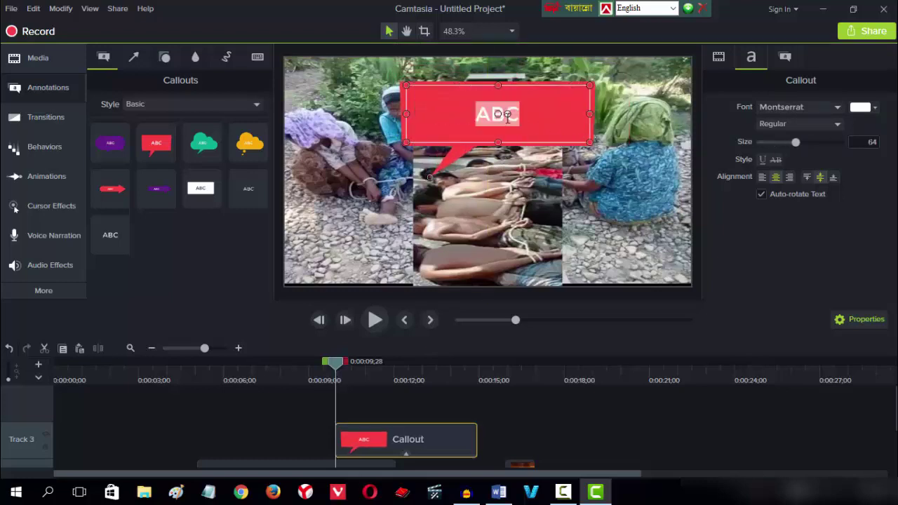
{"action": "type", "text": "JHFJDSFHJDSFHJDSHFJKDS"}
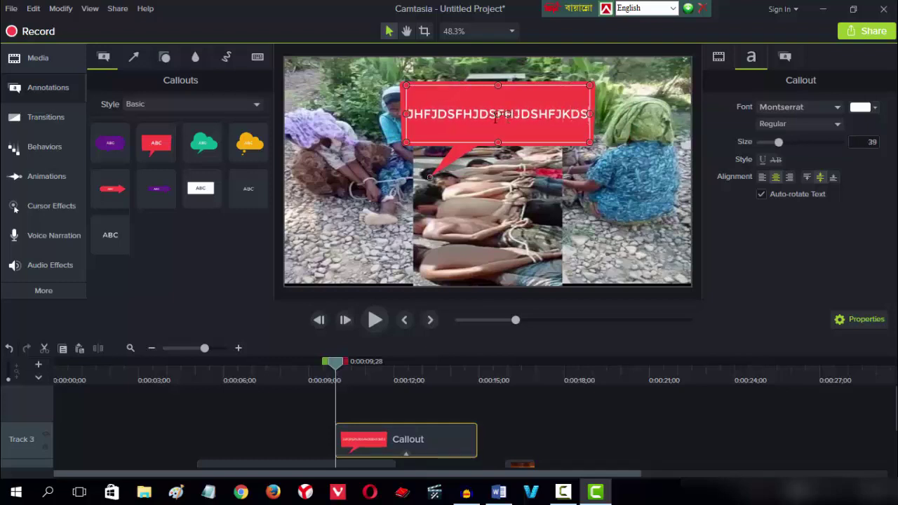
{"action": "left_click", "coordinate": [624, 166]}
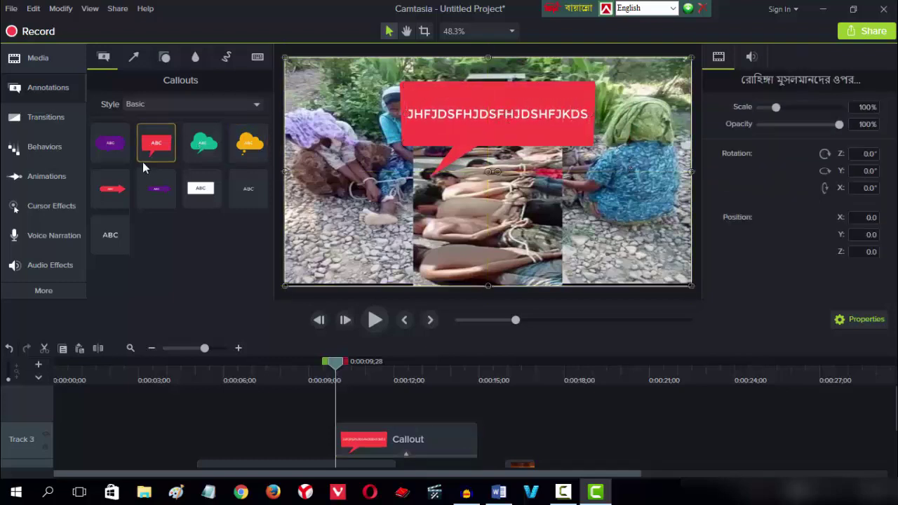
Step: Add the green cloud callout on a new track above the red callout, and move it down and right on the canvas
{"action": "left_click_drag", "start_coordinate": [203, 144], "coordinate": [337, 410]}
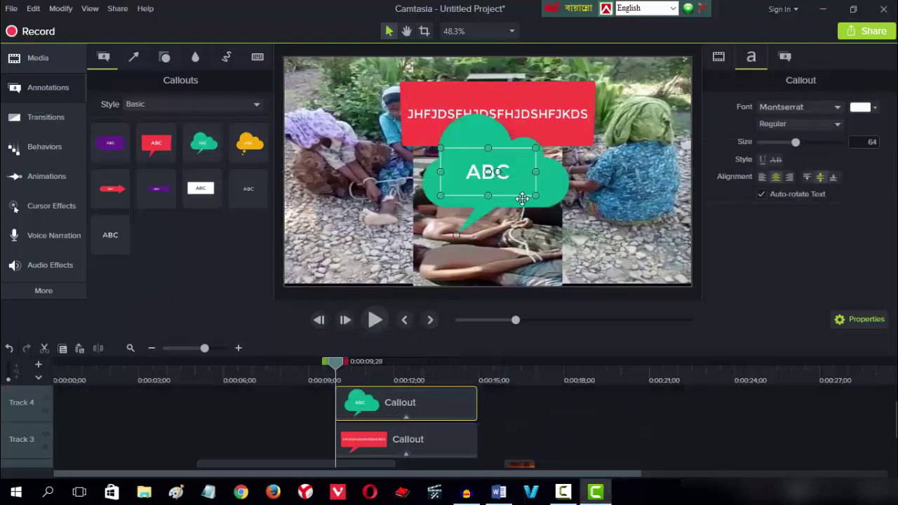
{"action": "left_click_drag", "start_coordinate": [523, 199], "coordinate": [597, 223]}
{"action": "left_click", "coordinate": [337, 169]}
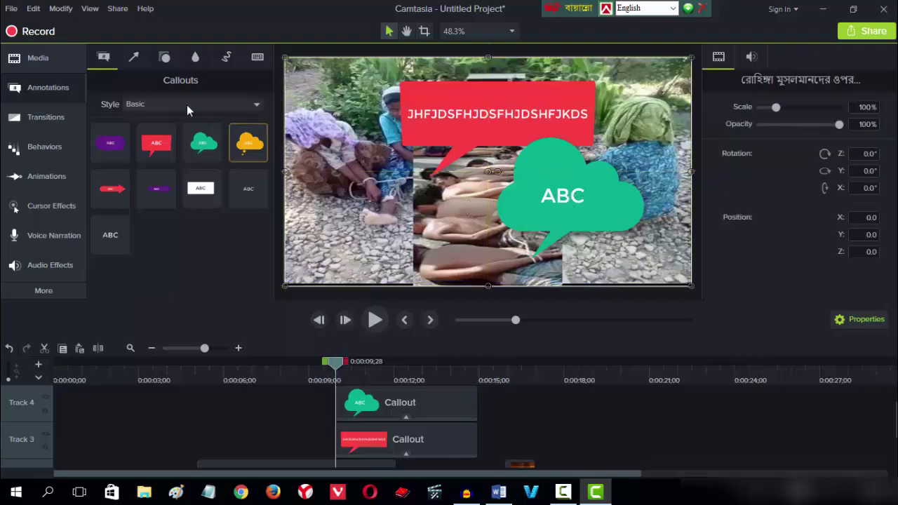
Step: Add a green arrow on a new track at 0:00:09;28, and stretch it steeply upward across the left third of the canvas
{"action": "left_click", "coordinate": [134, 58]}
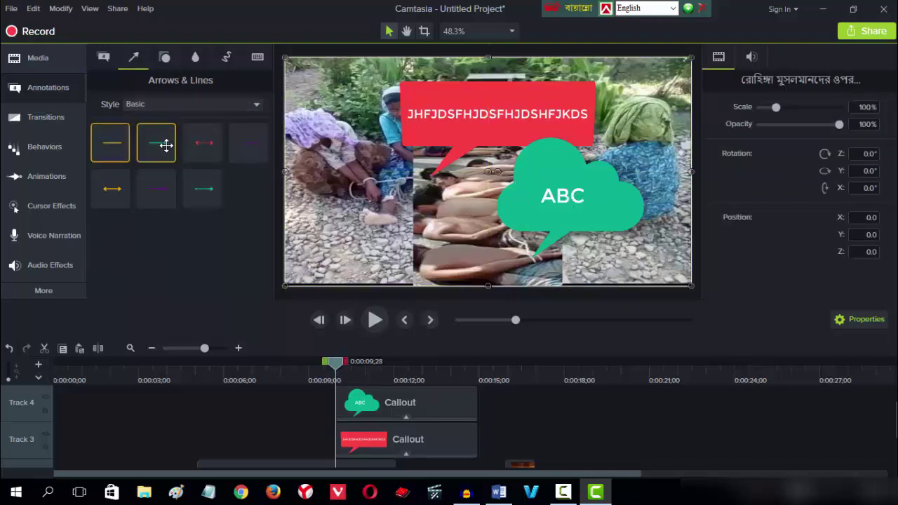
{"action": "left_click_drag", "start_coordinate": [165, 150], "coordinate": [361, 378]}
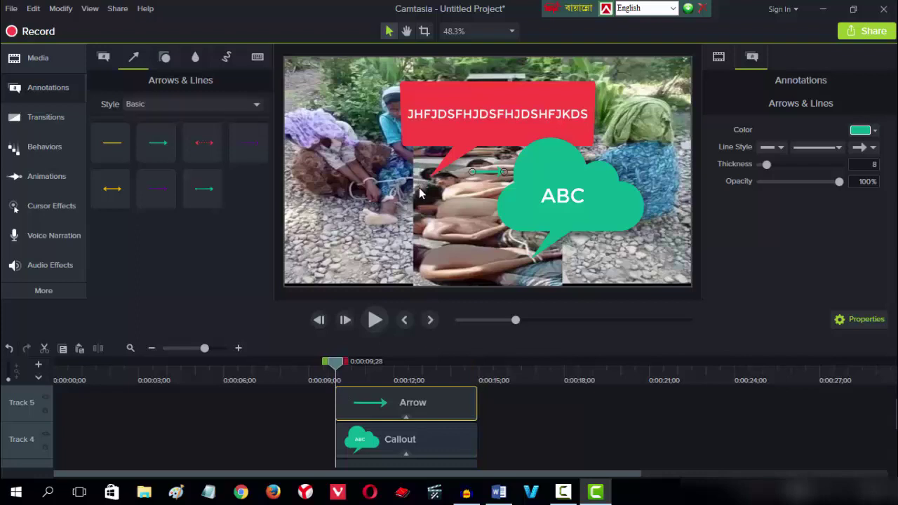
{"action": "left_click_drag", "start_coordinate": [472, 172], "coordinate": [383, 242]}
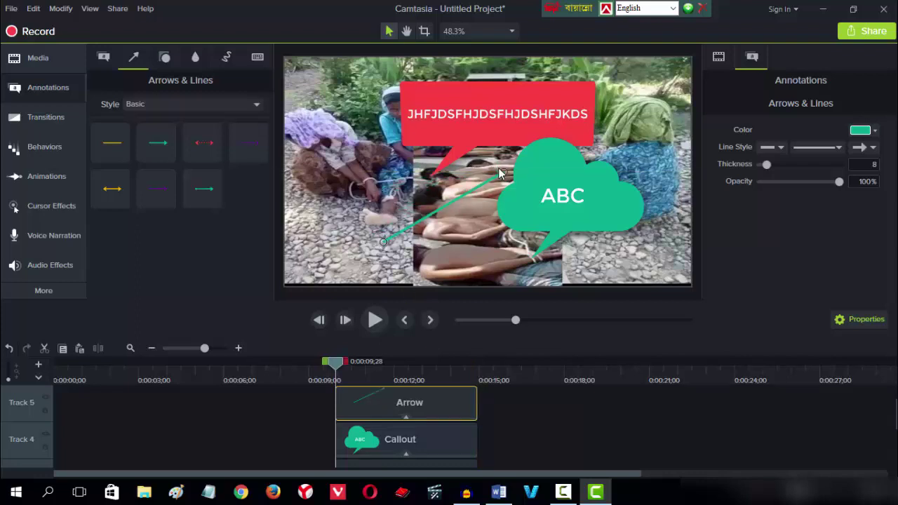
{"action": "left_click_drag", "start_coordinate": [504, 174], "coordinate": [338, 94]}
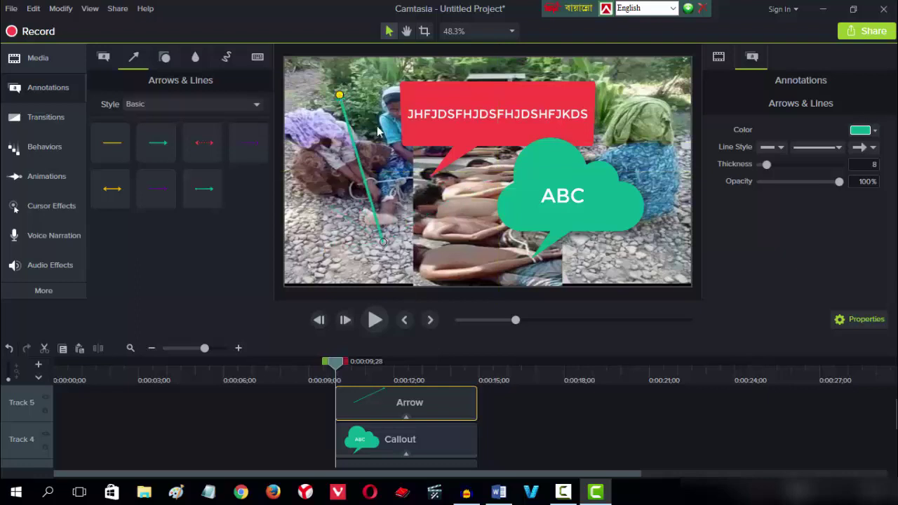
{"action": "left_click", "coordinate": [389, 144]}
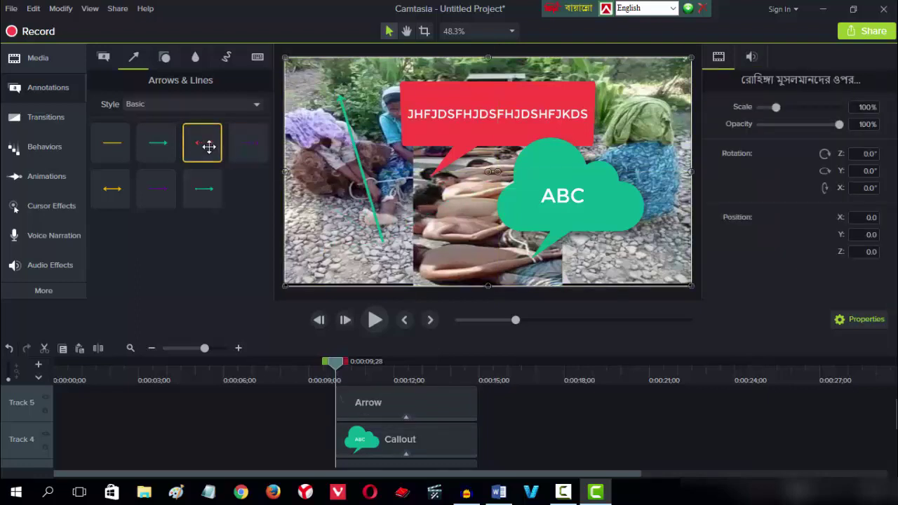
Step: Add a red dotted double-headed arrow on a new track at 0:00:09;28, and extend its left end to the canvas's lower left
{"action": "left_click_drag", "start_coordinate": [370, 323], "coordinate": [335, 409]}
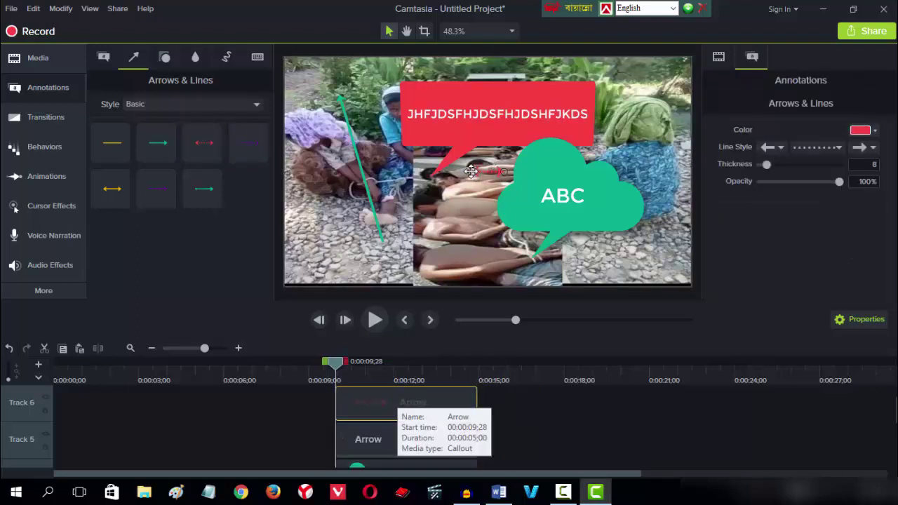
{"action": "left_click_drag", "start_coordinate": [472, 172], "coordinate": [356, 255]}
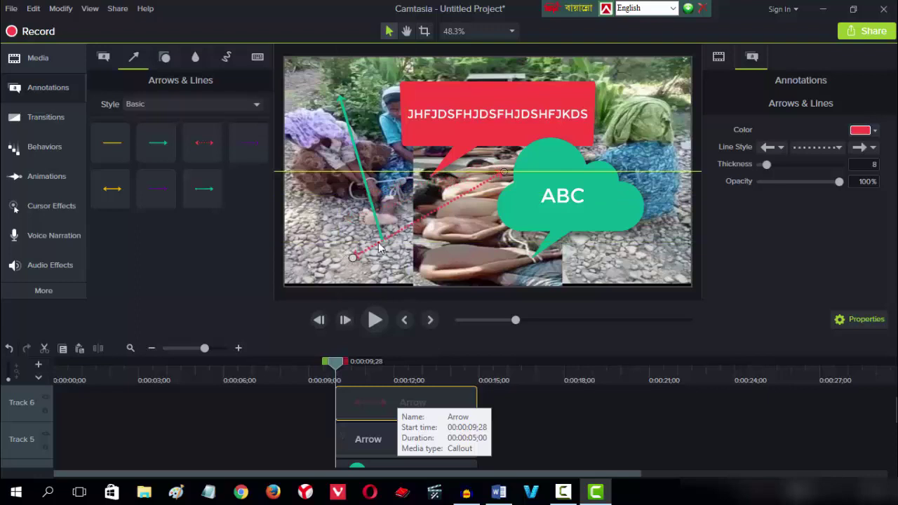
{"action": "left_click", "coordinate": [479, 251]}
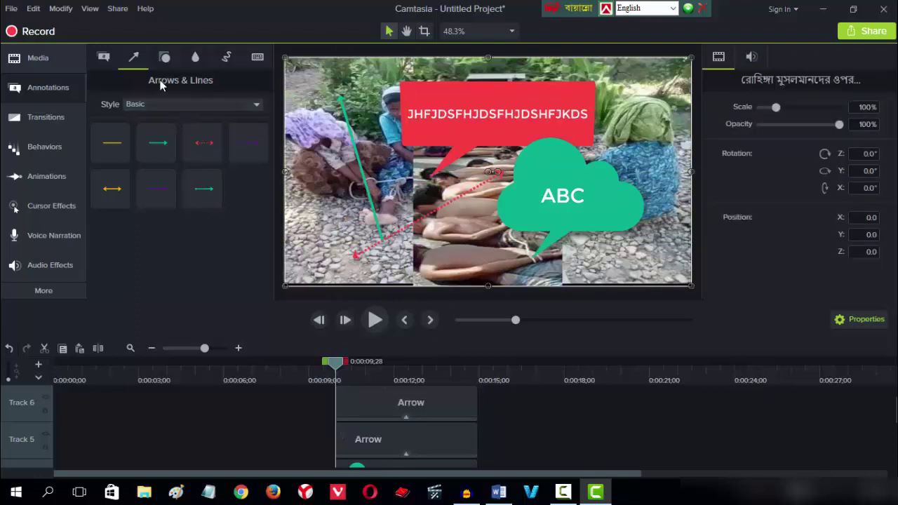
Step: Add a green octagon shape after the arrow on Track 6, and shift it earlier so it spans the playhead at 0:00:16;17
{"action": "left_click", "coordinate": [166, 59]}
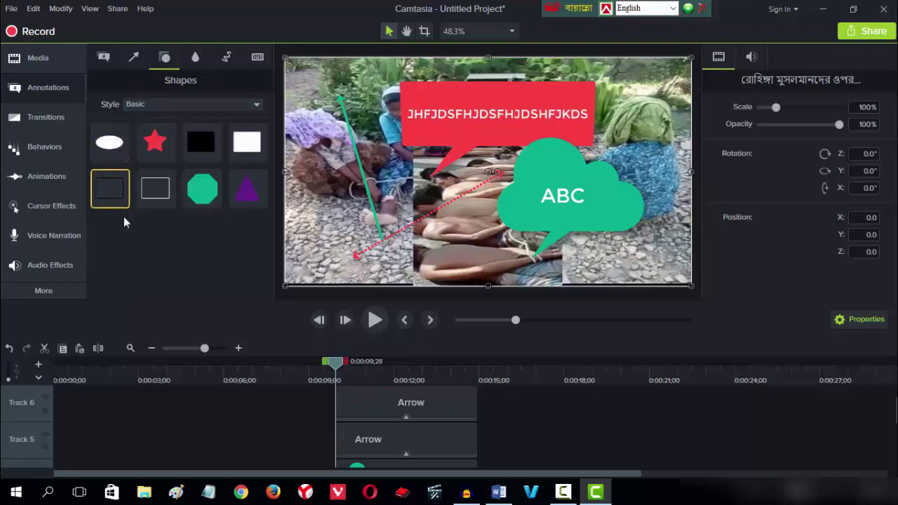
{"action": "left_click_drag", "start_coordinate": [202, 188], "coordinate": [520, 431]}
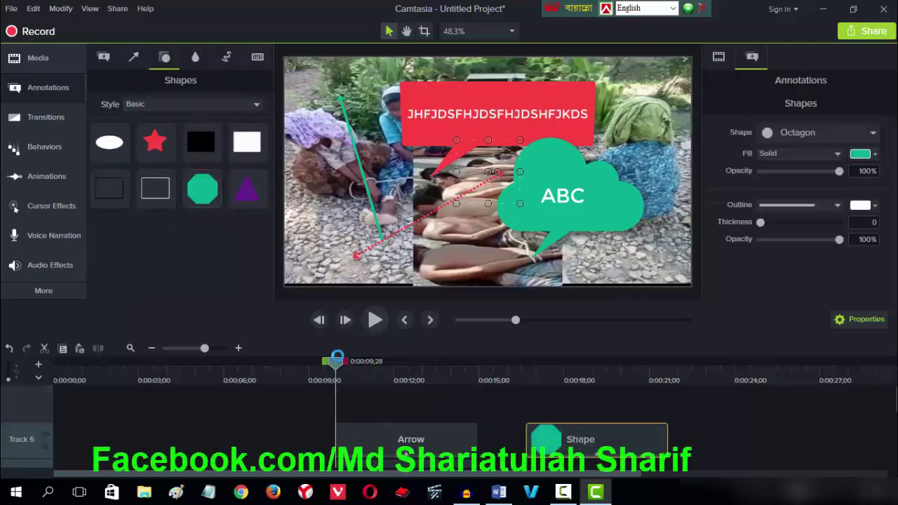
{"action": "left_click_drag", "start_coordinate": [420, 381], "coordinate": [518, 353]}
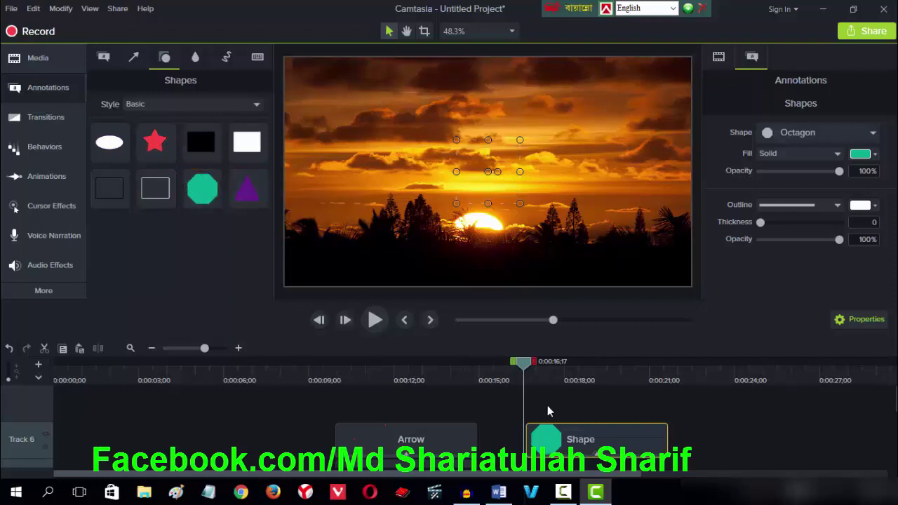
{"action": "left_click_drag", "start_coordinate": [555, 440], "coordinate": [534, 439]}
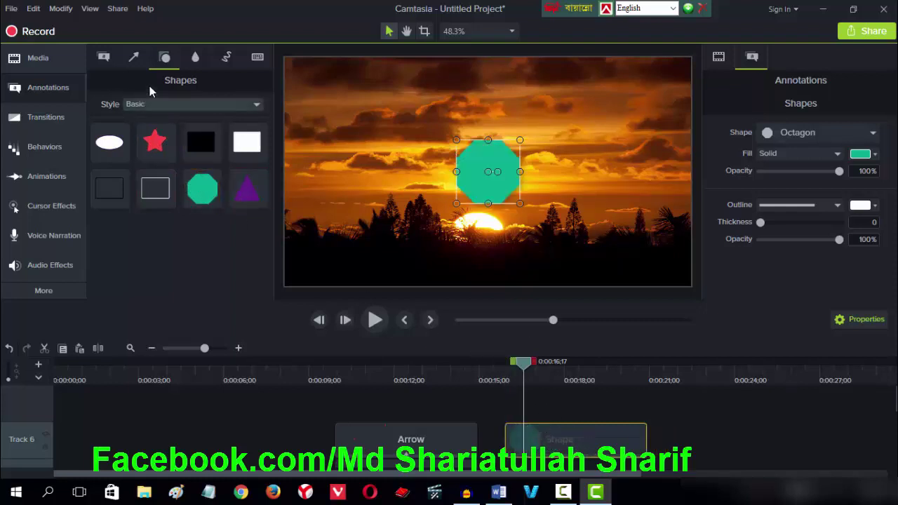
Step: Add a Pixelate effect on a new track above the octagon shape, make it taller, and move it to the canvas's upper left
{"action": "left_click", "coordinate": [195, 57]}
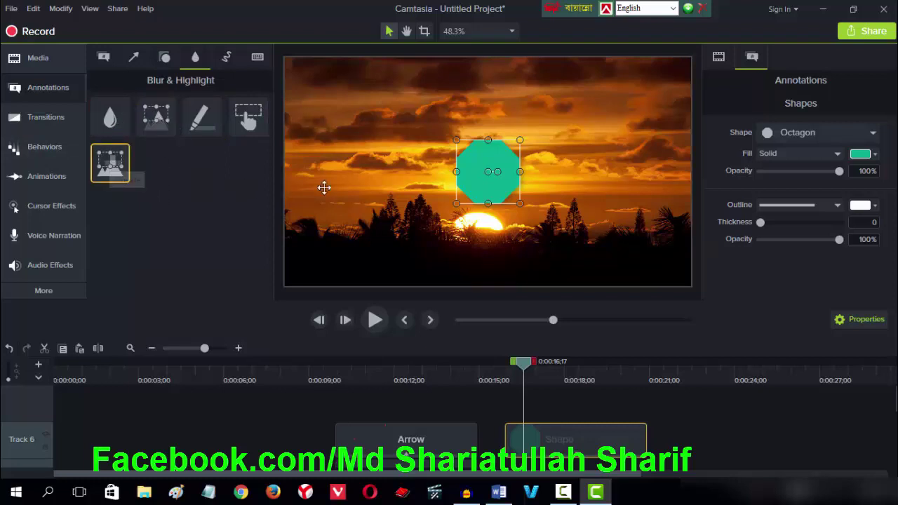
{"action": "left_click_drag", "start_coordinate": [324, 186], "coordinate": [502, 413]}
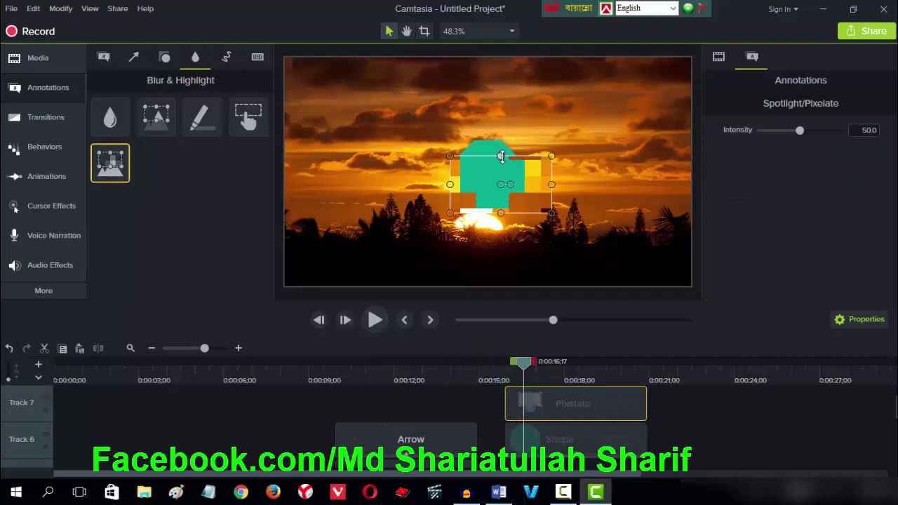
{"action": "left_click_drag", "start_coordinate": [499, 142], "coordinate": [553, 132]}
{"action": "left_click_drag", "start_coordinate": [459, 174], "coordinate": [359, 122]}
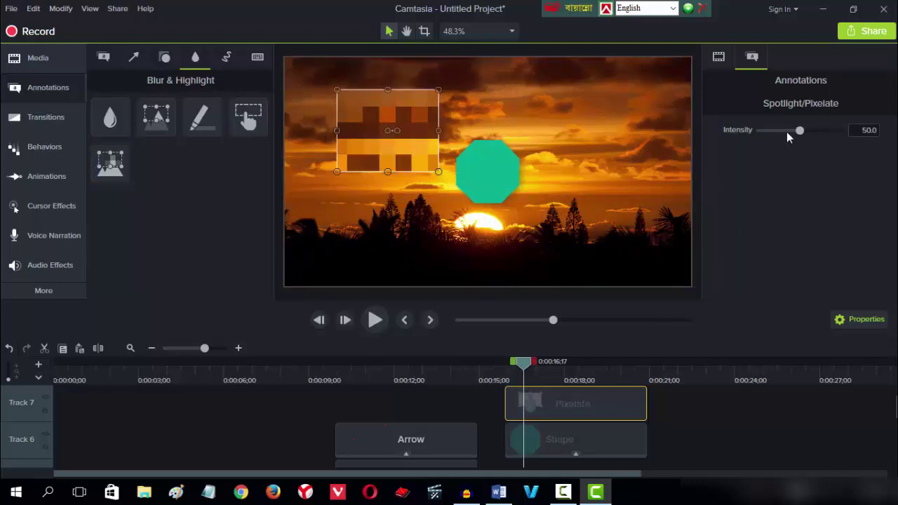
Step: Set the Pixelate intensity to 100, and place the region over the octagon, extended downward past the sun
{"action": "left_click_drag", "start_coordinate": [776, 130], "coordinate": [772, 130]}
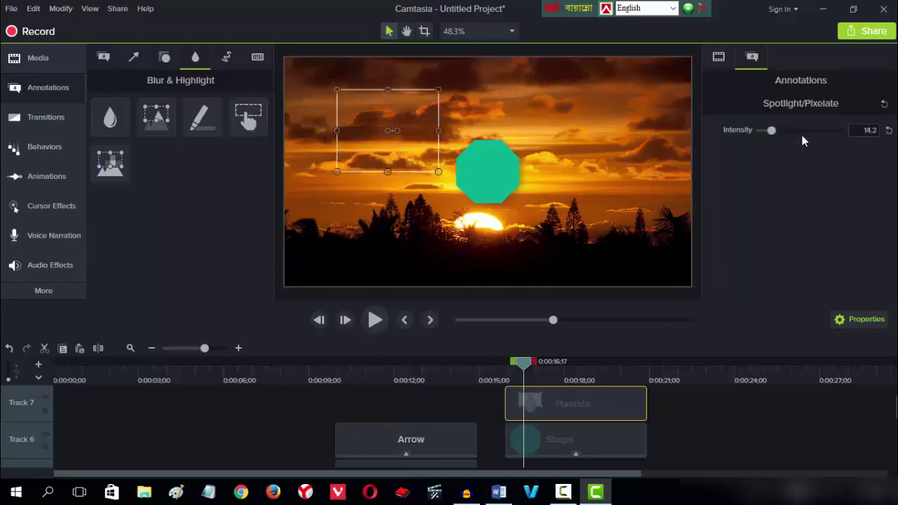
{"action": "left_click_drag", "start_coordinate": [832, 129], "coordinate": [844, 134]}
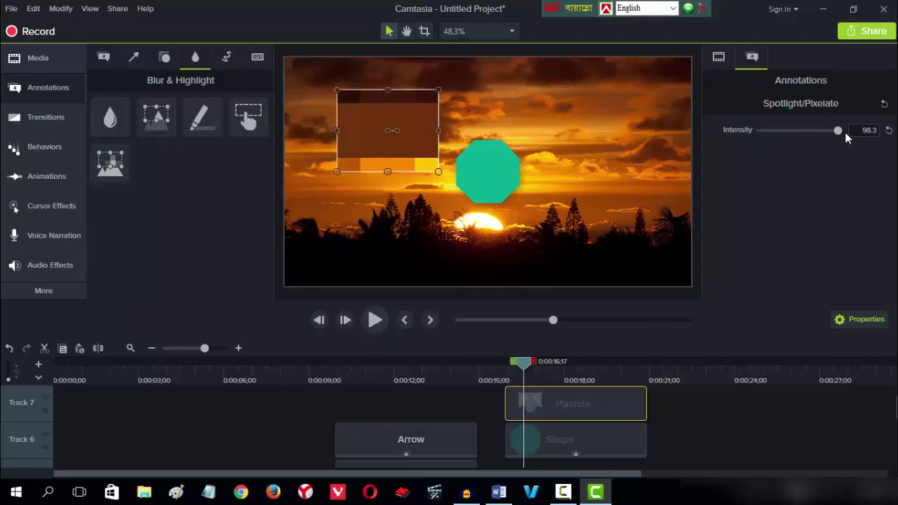
{"action": "left_click_drag", "start_coordinate": [448, 100], "coordinate": [510, 150]}
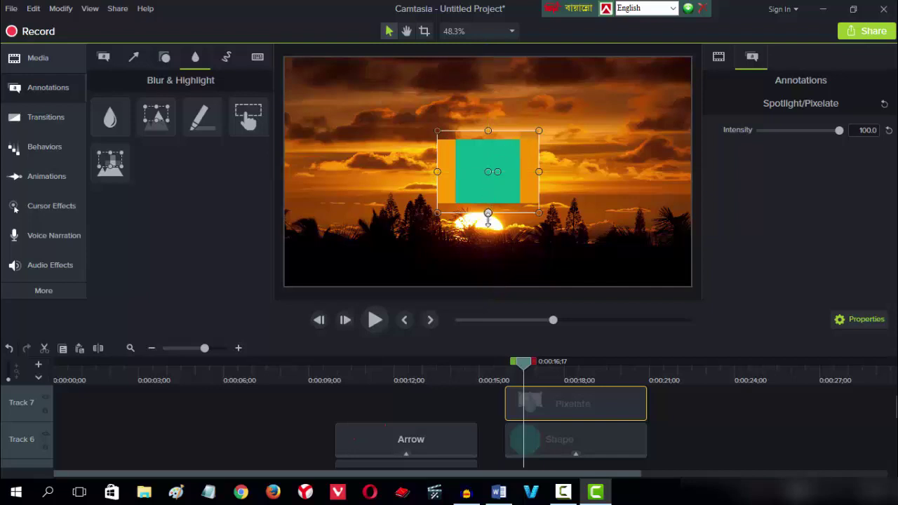
{"action": "left_click_drag", "start_coordinate": [487, 212], "coordinate": [489, 254]}
{"action": "left_click_drag", "start_coordinate": [481, 190], "coordinate": [472, 191]}
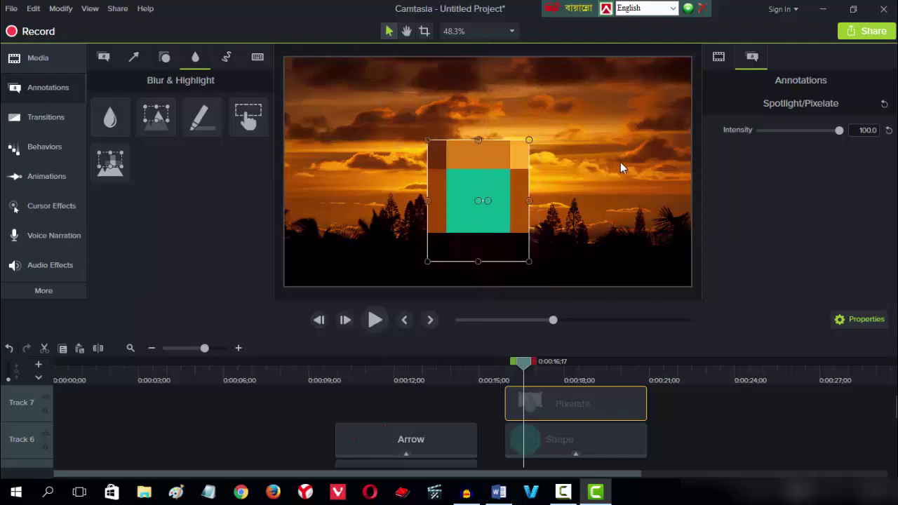
Step: Delete the Pixelate effect from Track 7
{"action": "left_click", "coordinate": [614, 179]}
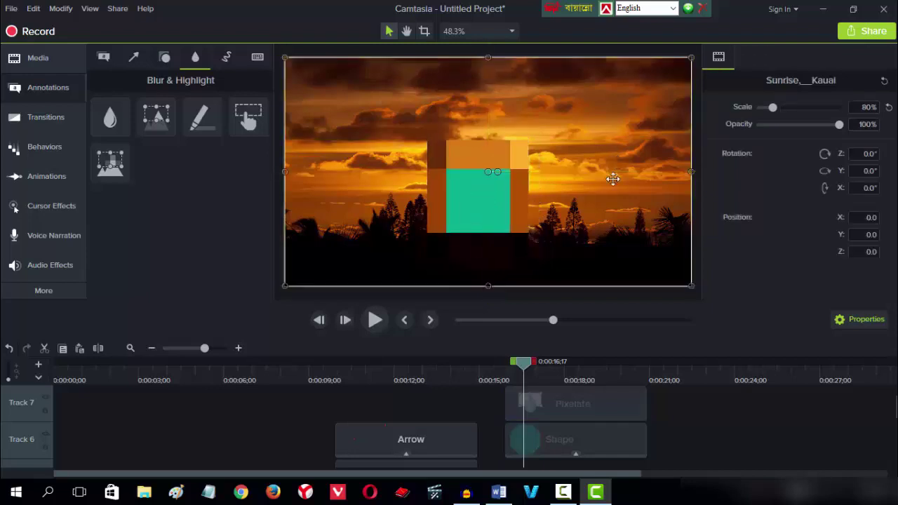
{"action": "left_click", "coordinate": [487, 198]}
{"action": "key", "text": "Delete"}
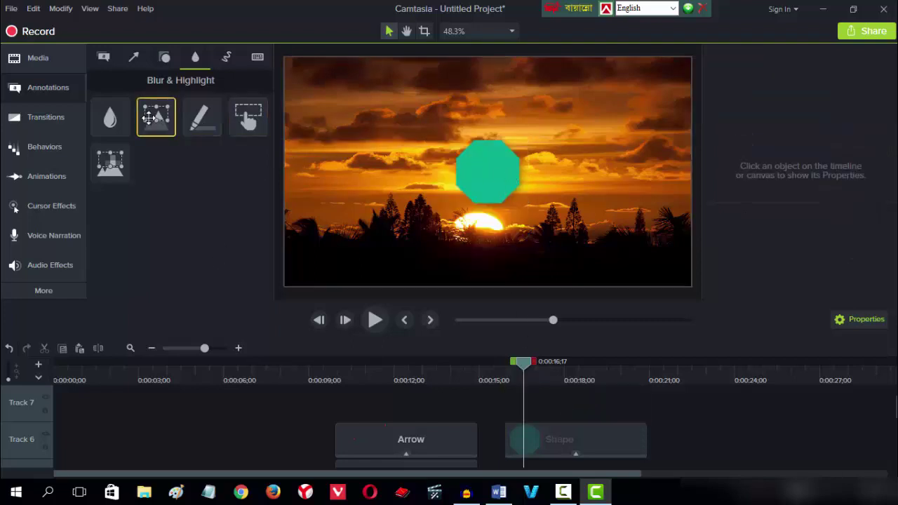
Step: Add a Spotlight effect on new Track 8 in line with the octagon clip, make it slightly taller, and move it to the canvas's upper left
{"action": "mouse_move", "coordinate": [335, 338]}
{"action": "left_mouse_down"}
{"action": "mouse_move", "coordinate": [518, 414]}
{"action": "mouse_move", "coordinate": [562, 407]}
{"action": "mouse_move", "coordinate": [550, 410]}
{"action": "mouse_move", "coordinate": [531, 365]}
{"action": "left_mouse_up"}
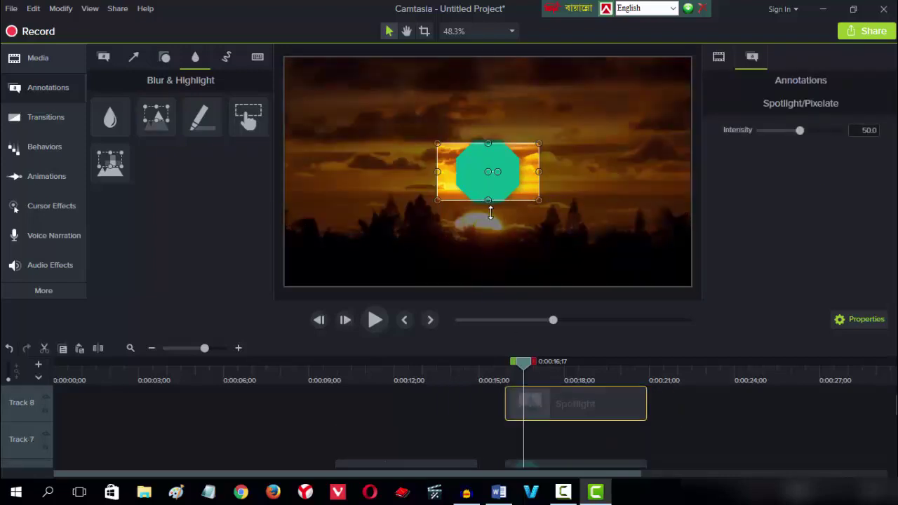
{"action": "left_click_drag", "start_coordinate": [491, 212], "coordinate": [489, 211]}
{"action": "left_click_drag", "start_coordinate": [487, 141], "coordinate": [487, 137]}
{"action": "left_click_drag", "start_coordinate": [470, 186], "coordinate": [388, 134]}
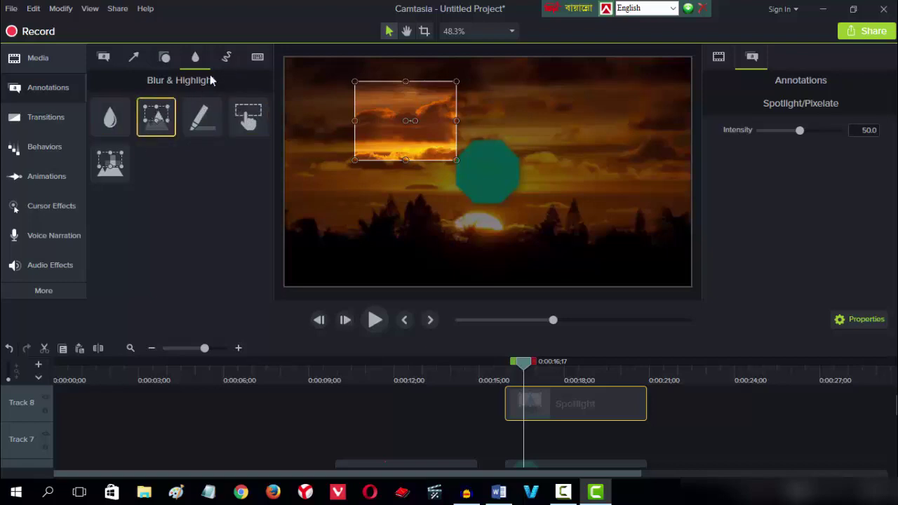
Step: Add a Sketch Motion rectangle on new Track 9, enlarge it around the octagon, and align its clip with the Spotlight clip
{"action": "left_click", "coordinate": [228, 58]}
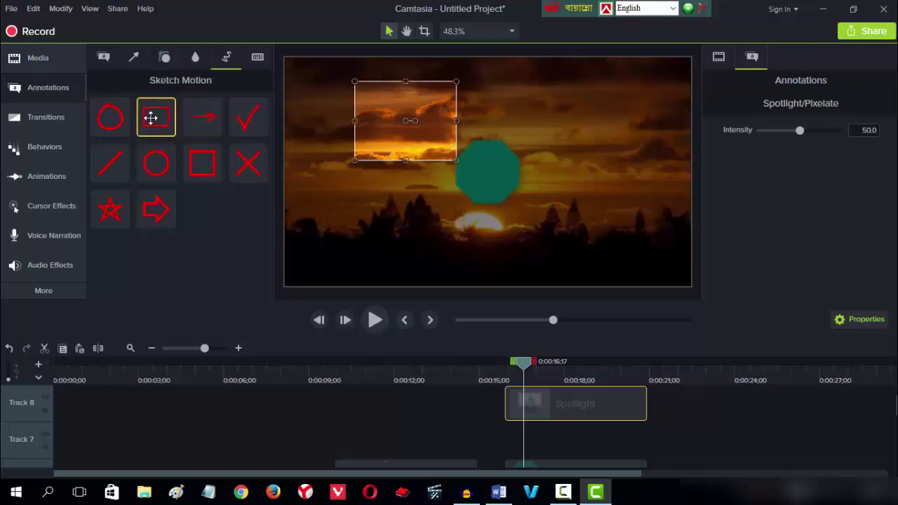
{"action": "mouse_move", "coordinate": [240, 186]}
{"action": "left_mouse_down"}
{"action": "mouse_move", "coordinate": [506, 233]}
{"action": "mouse_move", "coordinate": [553, 409]}
{"action": "mouse_move", "coordinate": [550, 428]}
{"action": "mouse_move", "coordinate": [538, 421]}
{"action": "left_mouse_up"}
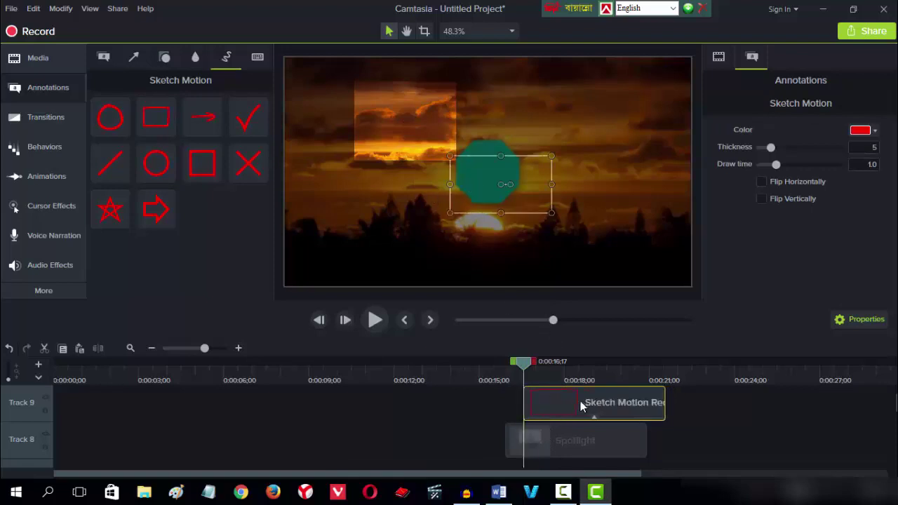
{"action": "left_click_drag", "start_coordinate": [581, 401], "coordinate": [544, 403]}
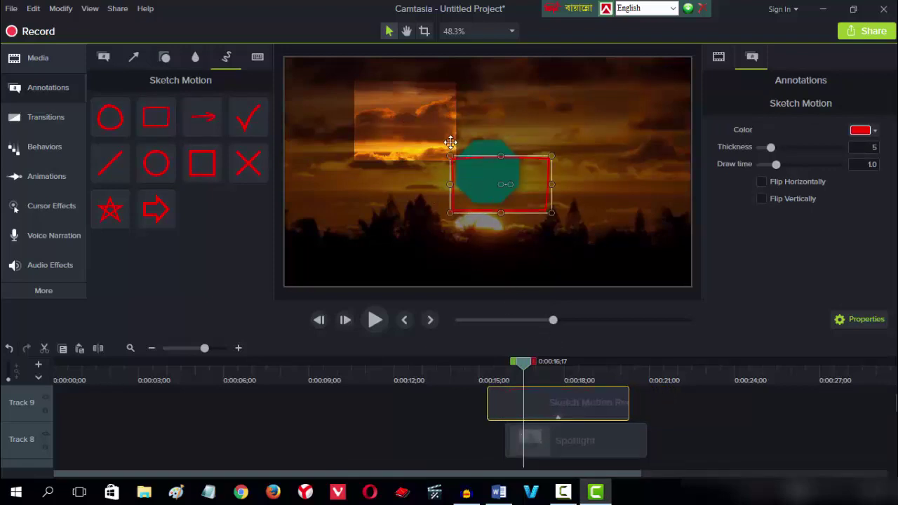
{"action": "mouse_move", "coordinate": [450, 143]}
{"action": "left_mouse_down"}
{"action": "mouse_move", "coordinate": [403, 108]}
{"action": "mouse_move", "coordinate": [445, 140]}
{"action": "mouse_move", "coordinate": [460, 138]}
{"action": "left_mouse_up"}
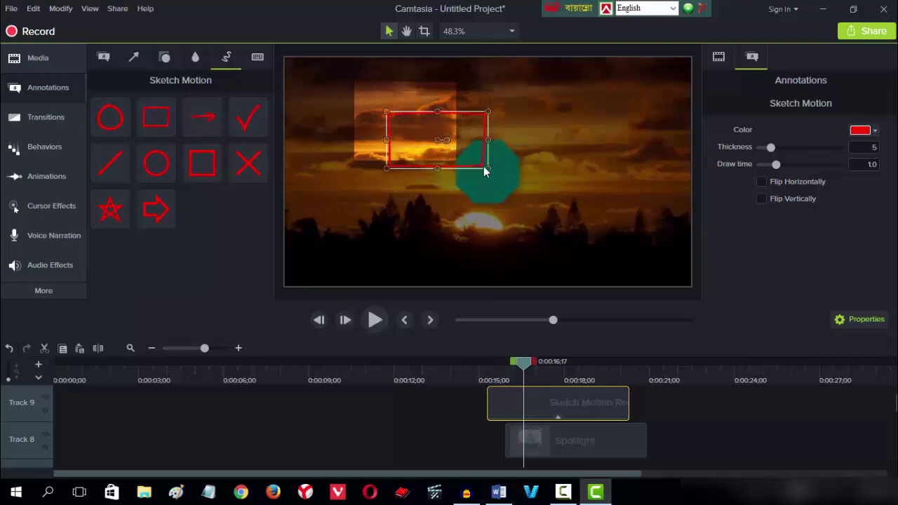
{"action": "left_click_drag", "start_coordinate": [523, 212], "coordinate": [552, 241]}
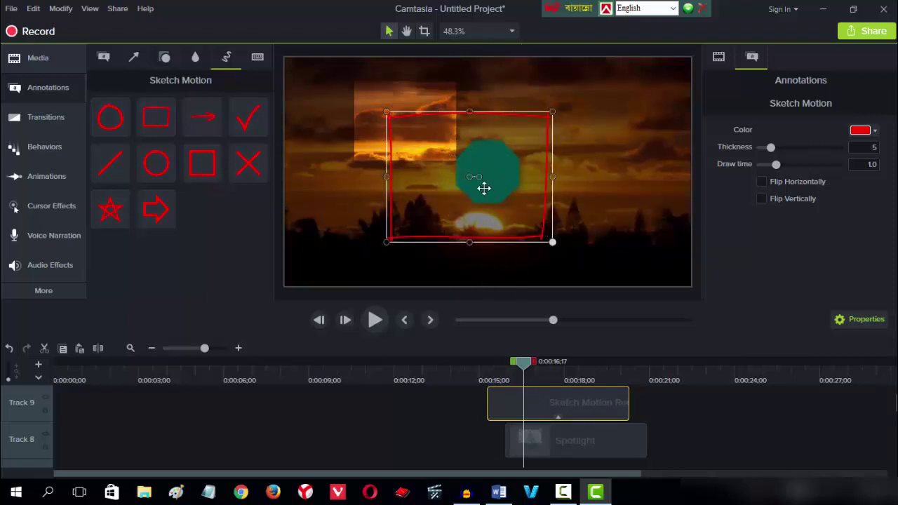
{"action": "left_click_drag", "start_coordinate": [484, 186], "coordinate": [507, 174]}
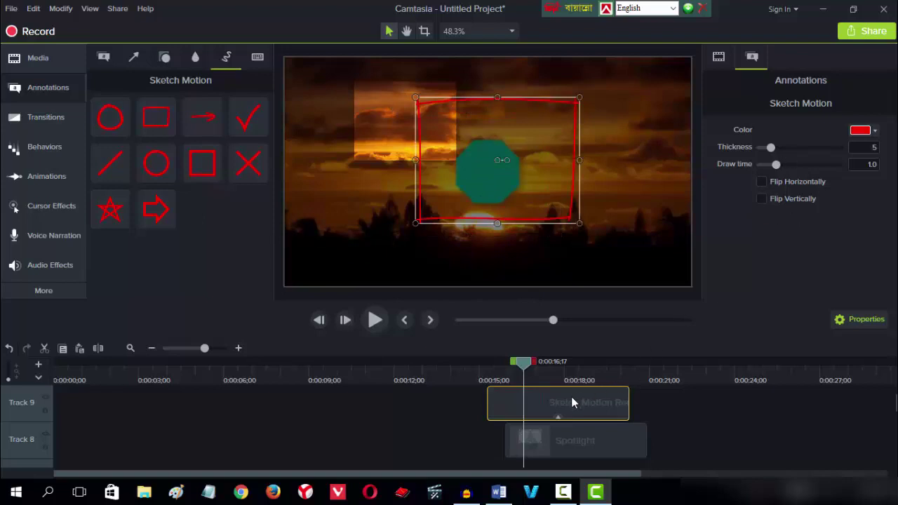
{"action": "left_click_drag", "start_coordinate": [594, 414], "coordinate": [598, 408]}
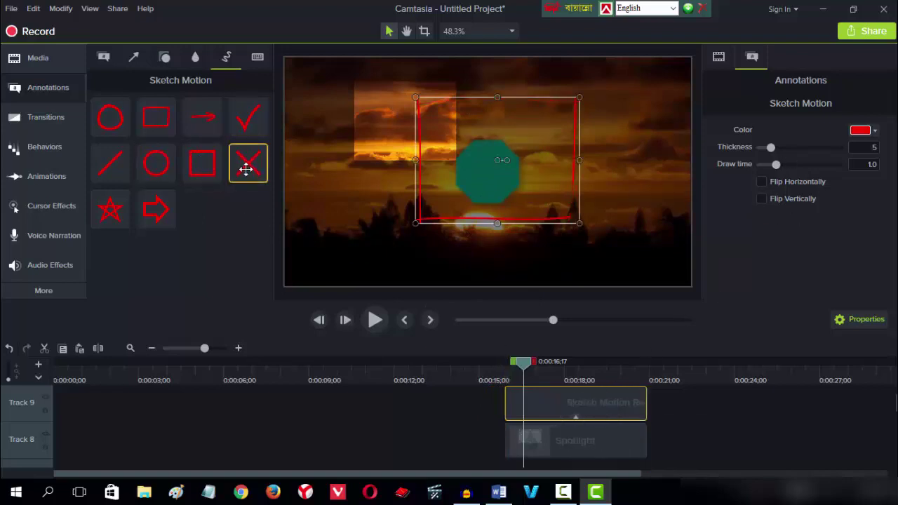
Step: Add a Sketch Motion X on new Track 10 aligned with the rectangle clip, and preview the sketch animations up to 0:00:18;01
{"action": "left_click_drag", "start_coordinate": [503, 379], "coordinate": [529, 401]}
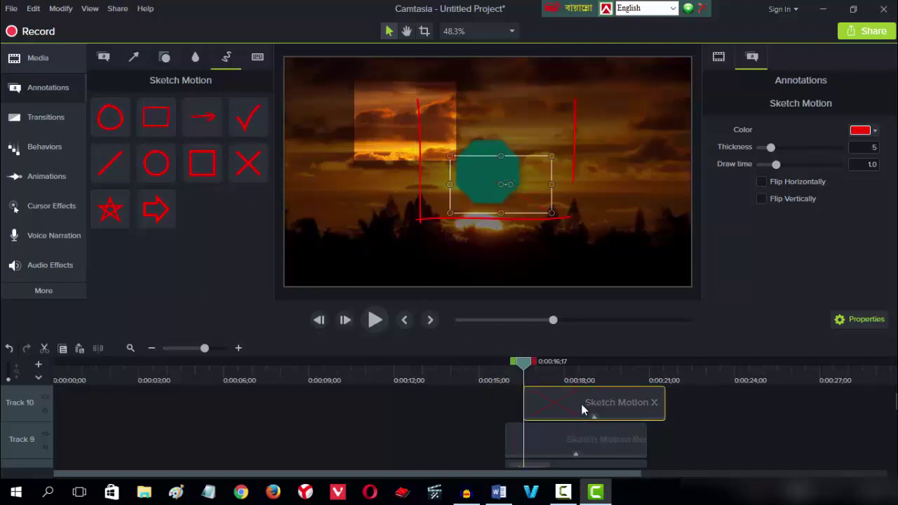
{"action": "left_click_drag", "start_coordinate": [582, 410], "coordinate": [557, 409]}
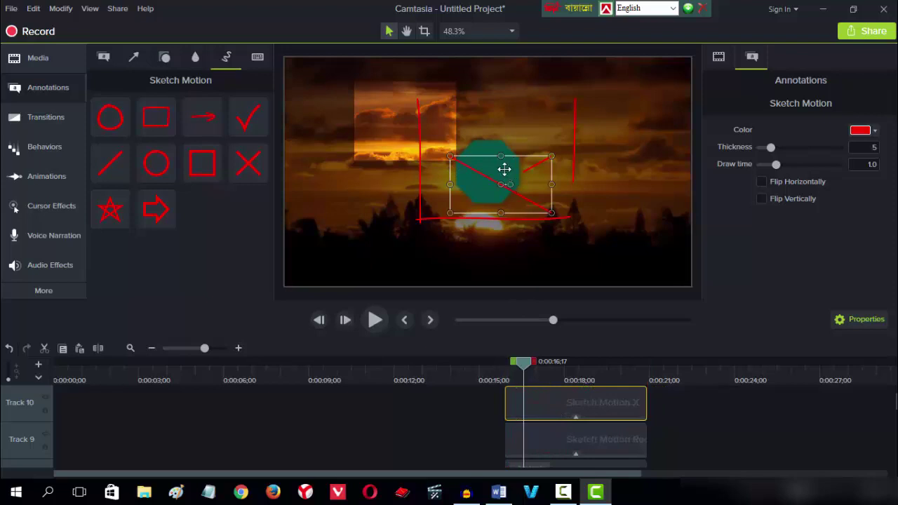
{"action": "left_click", "coordinate": [376, 320]}
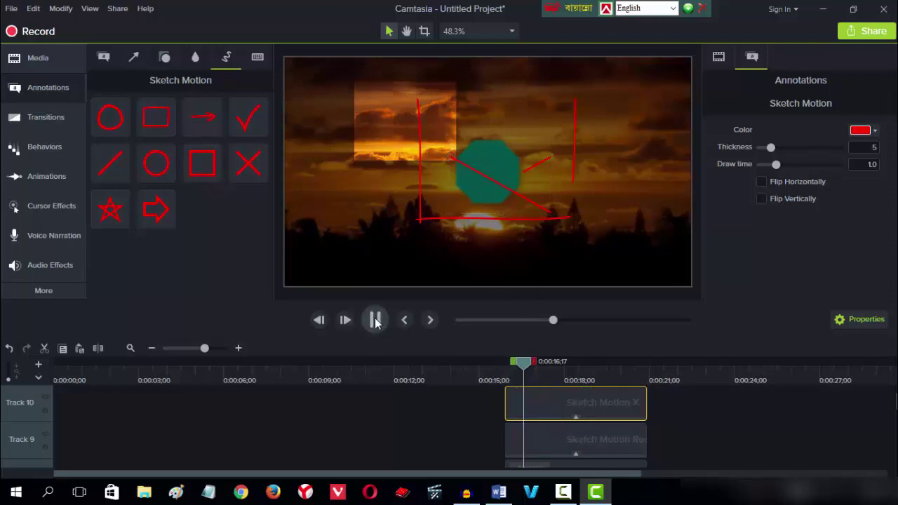
{"action": "key", "text": "space"}
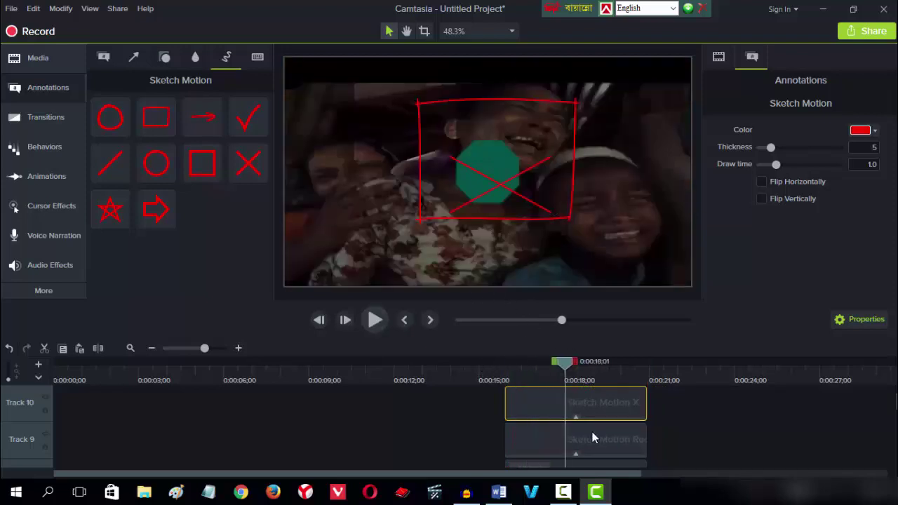
Step: Delete the Sketch Motion rectangle and the Sketch Motion X from Tracks 9 and 10
{"action": "left_click", "coordinate": [593, 439]}
{"action": "key", "text": "Delete"}
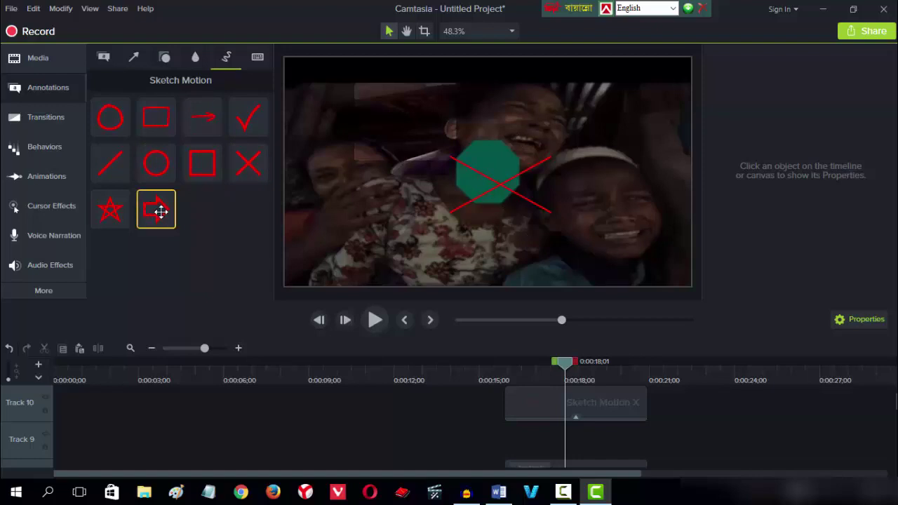
{"action": "left_click", "coordinate": [509, 395]}
{"action": "key", "text": "Delete"}
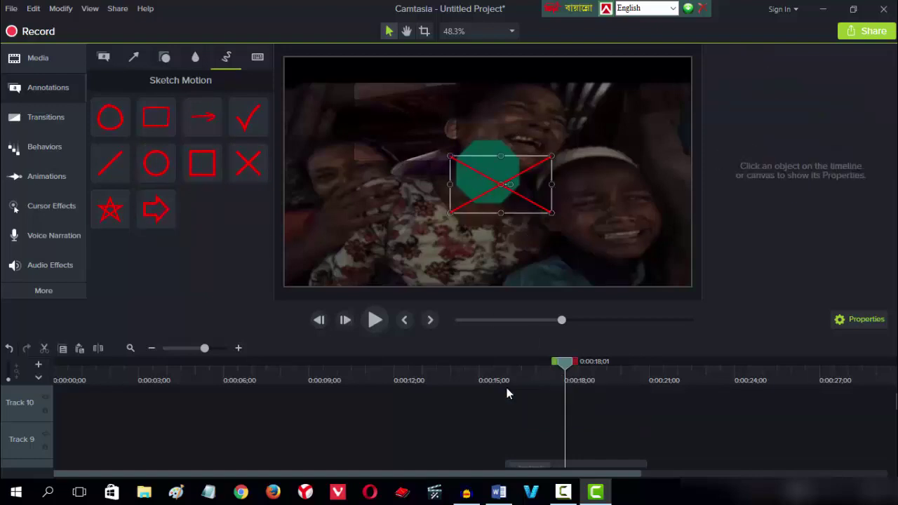
Step: Add a Sketch Motion check mark on Track 9, and a slightly reduced Ctrl+A keystroke callout on Track 10 at the canvas's bottom centre
{"action": "mouse_move", "coordinate": [245, 136]}
{"action": "left_mouse_down"}
{"action": "mouse_move", "coordinate": [285, 164]}
{"action": "mouse_move", "coordinate": [545, 456]}
{"action": "left_mouse_up"}
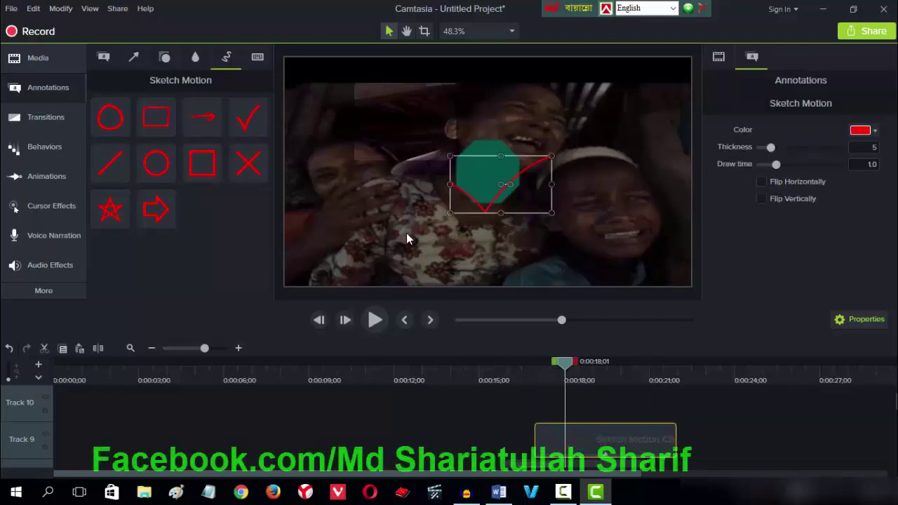
{"action": "left_click", "coordinate": [260, 58]}
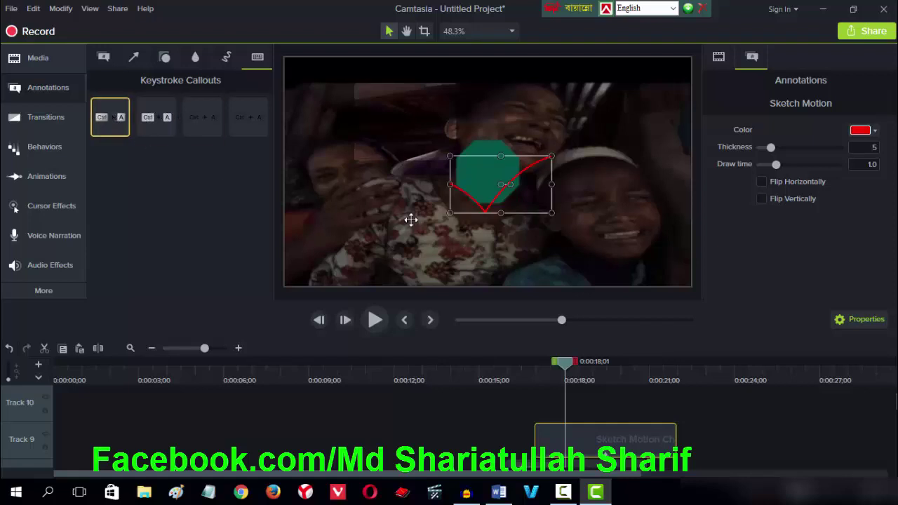
{"action": "left_click_drag", "start_coordinate": [411, 219], "coordinate": [548, 412]}
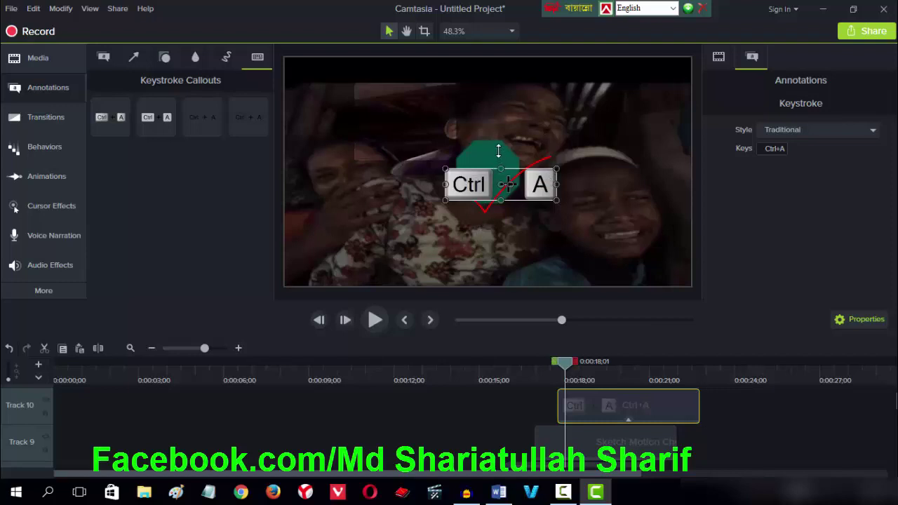
{"action": "left_click_drag", "start_coordinate": [493, 131], "coordinate": [493, 131]}
{"action": "left_click_drag", "start_coordinate": [493, 159], "coordinate": [439, 247]}
{"action": "left_click_drag", "start_coordinate": [494, 186], "coordinate": [476, 264]}
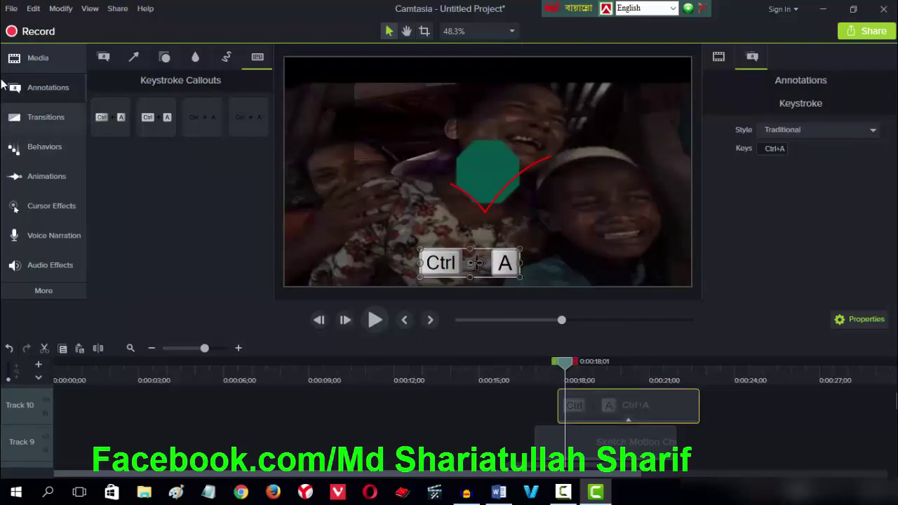
Step: Open the Transitions library and move the playhead to 0:00:11;19
{"action": "left_click", "coordinate": [39, 120]}
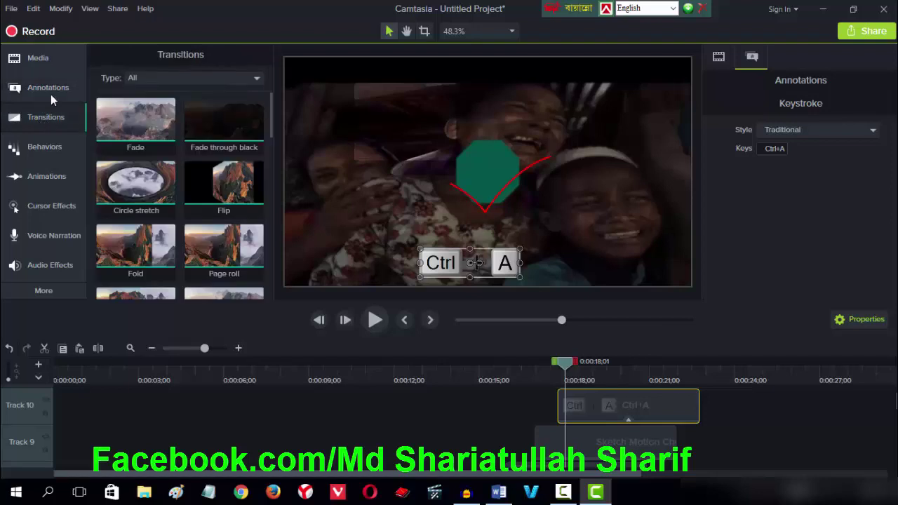
{"action": "left_click", "coordinate": [50, 91]}
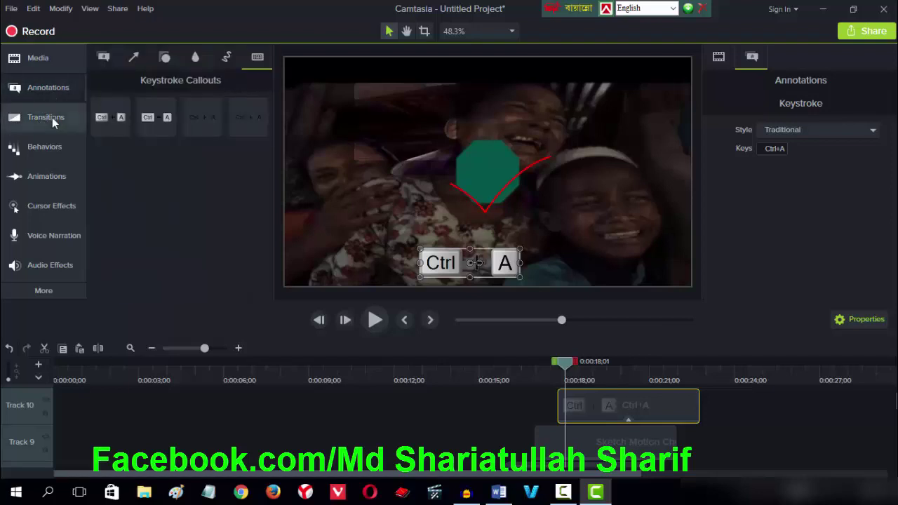
{"action": "left_click", "coordinate": [46, 118]}
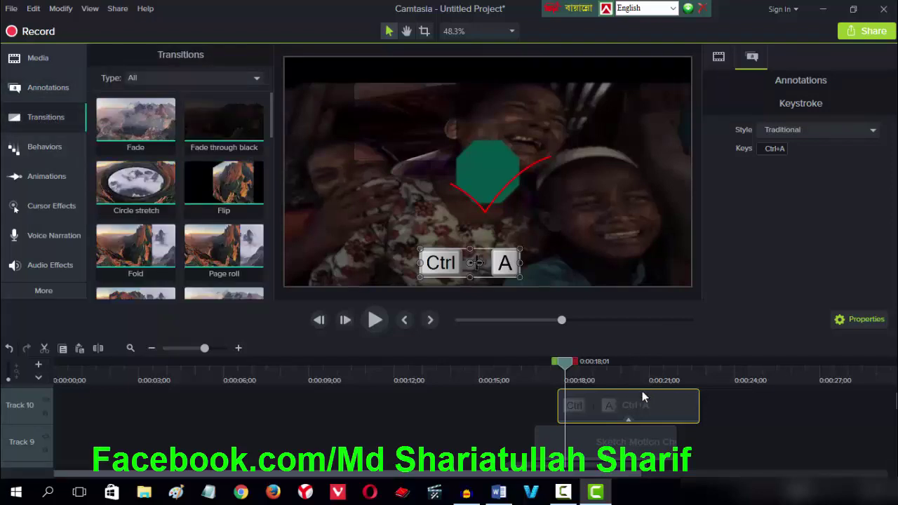
{"action": "left_click", "coordinate": [383, 393]}
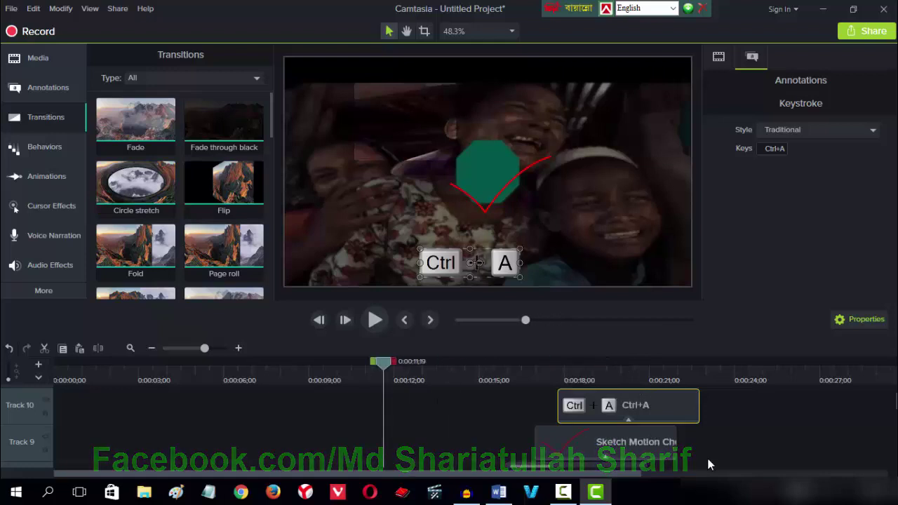
Step: Delete the Ctrl+A keystroke callout and the Sketch Motion check mark together from Tracks 10 and 9
{"action": "left_click_drag", "start_coordinate": [709, 465], "coordinate": [567, 394]}
{"action": "key", "text": "Delete"}
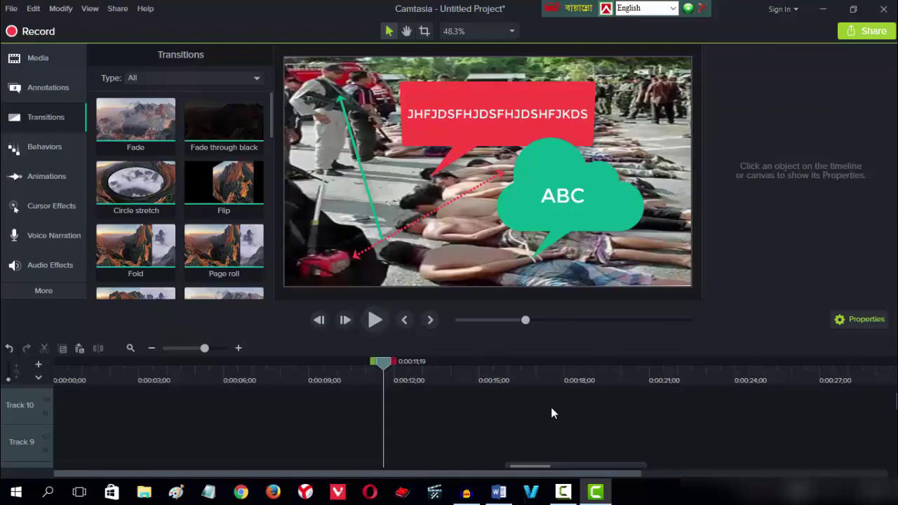
Step: Delete the red callout, the green cloud callout and the green arrow from Tracks 3 to 5
{"action": "scroll", "coordinate": [554, 414], "scroll_direction": "down", "scroll_amount": 5}
{"action": "left_click_drag", "start_coordinate": [637, 460], "coordinate": [323, 418]}
{"action": "key", "text": "Delete"}
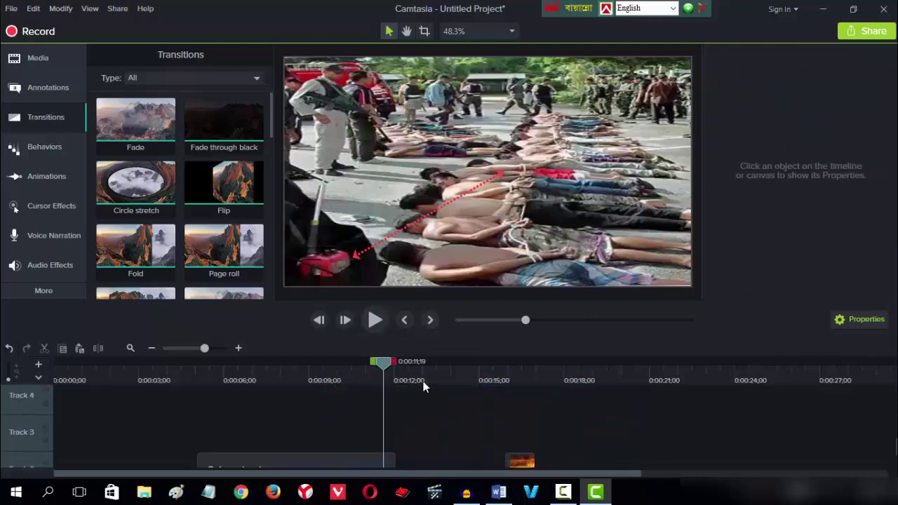
{"action": "scroll", "coordinate": [462, 433], "scroll_direction": "up", "scroll_amount": 2}
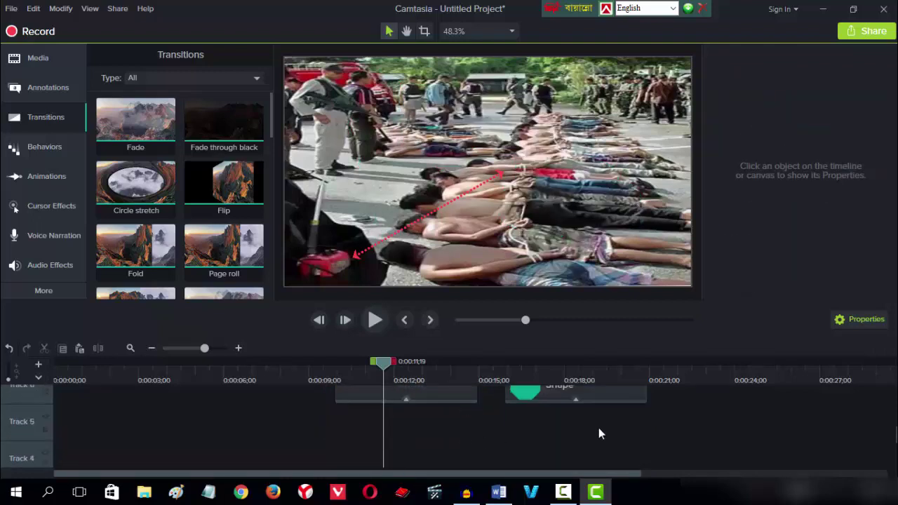
Step: Delete the remaining annotation clips around Track 6, including the red dotted arrow and the green shape
{"action": "left_click_drag", "start_coordinate": [598, 421], "coordinate": [353, 385]}
{"action": "key", "text": "Delete"}
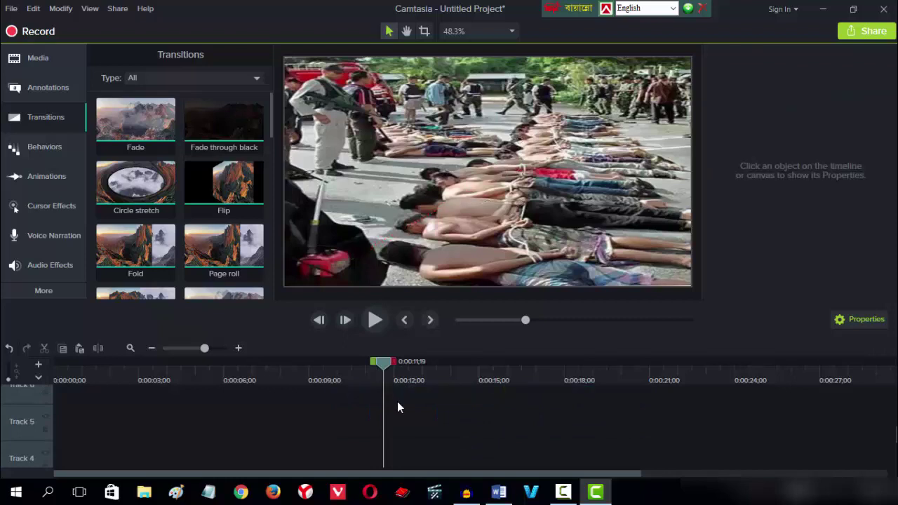
Step: Play the timeline from 0:00:15;21 to preview how the sunrise image on Track 2 appears without a transition
{"action": "scroll", "coordinate": [397, 402], "scroll_direction": "down", "scroll_amount": 3}
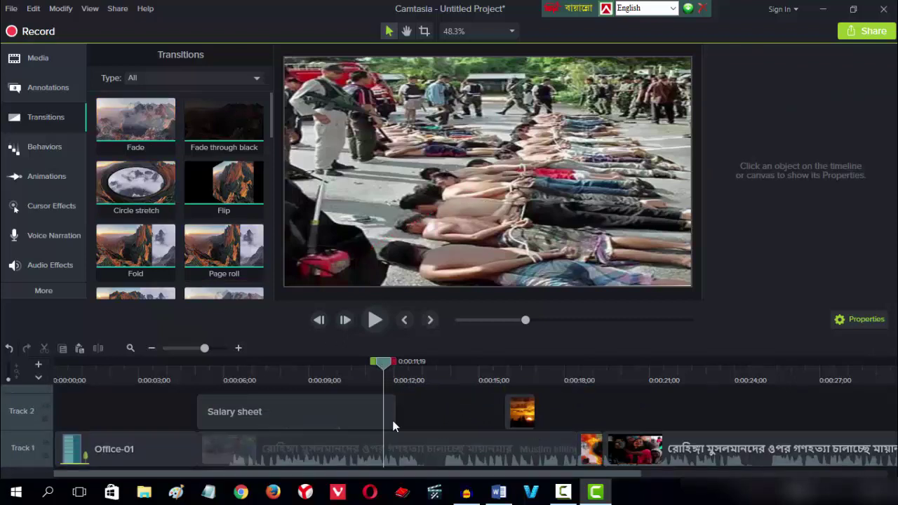
{"action": "left_click_drag", "start_coordinate": [384, 362], "coordinate": [525, 364]}
{"action": "left_click_drag", "start_coordinate": [502, 398], "coordinate": [499, 398]}
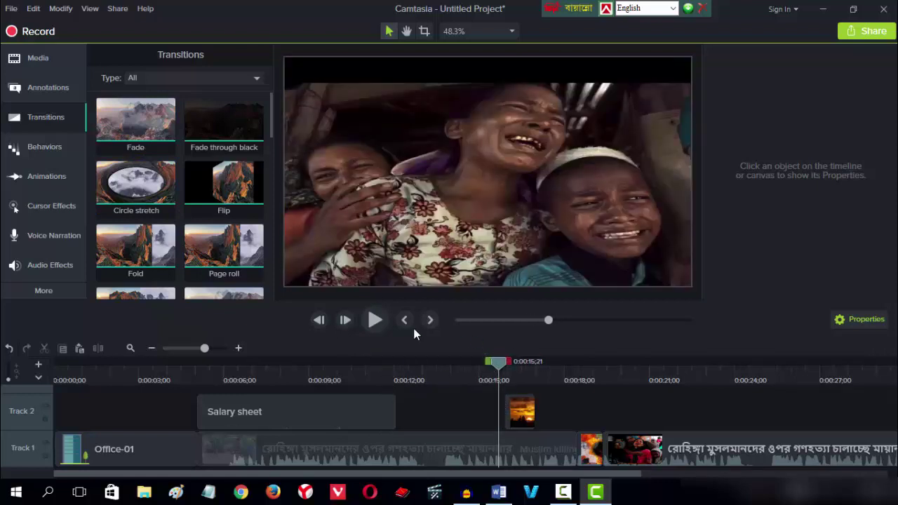
{"action": "left_click", "coordinate": [375, 320]}
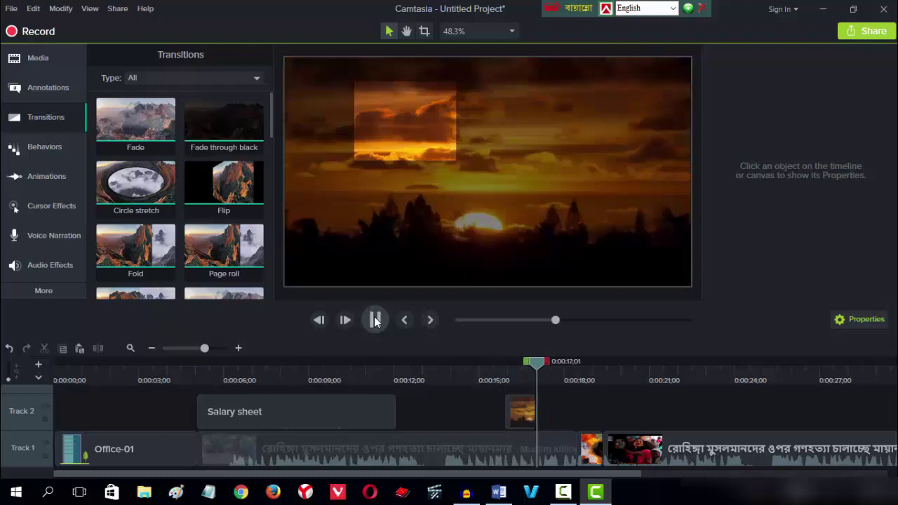
{"action": "key", "text": "space"}
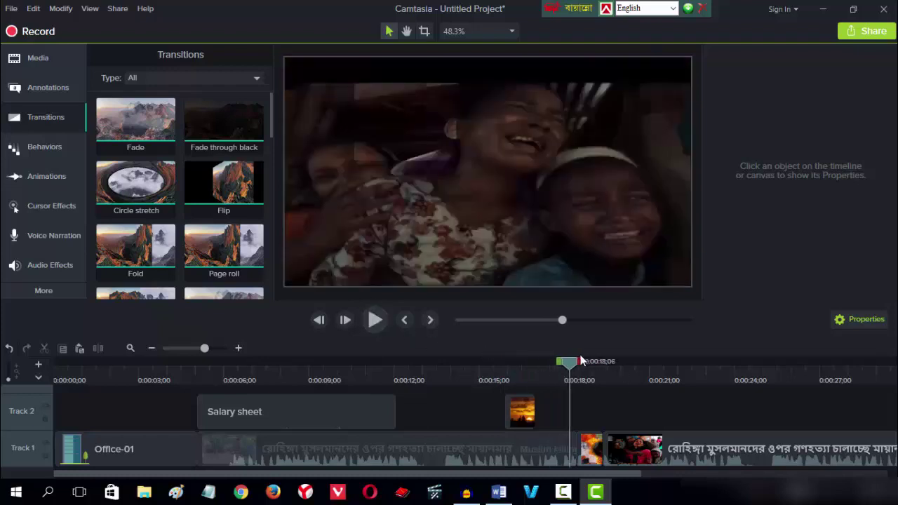
Step: Apply the Slide right transition to the sunrise image on Track 2 and preview it from 0:00:15;10
{"action": "left_click", "coordinate": [489, 374]}
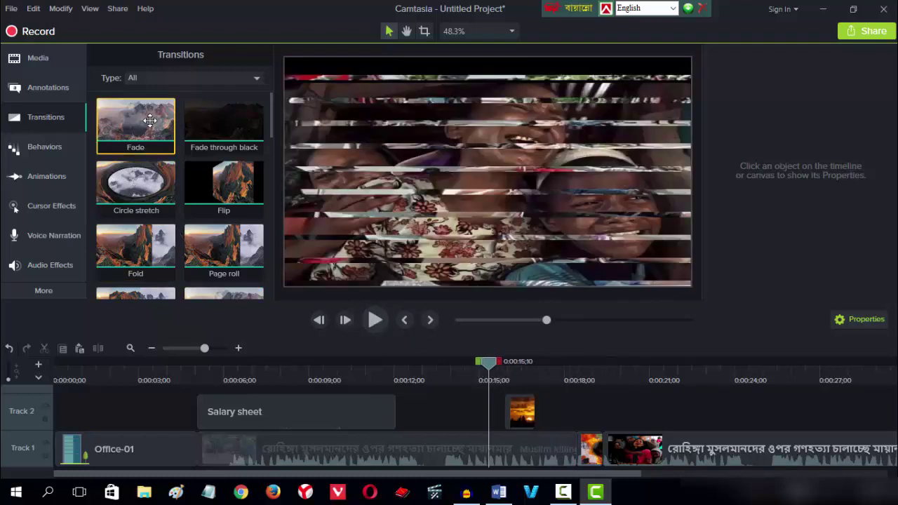
{"action": "scroll", "coordinate": [182, 231], "scroll_direction": "down", "scroll_amount": 3}
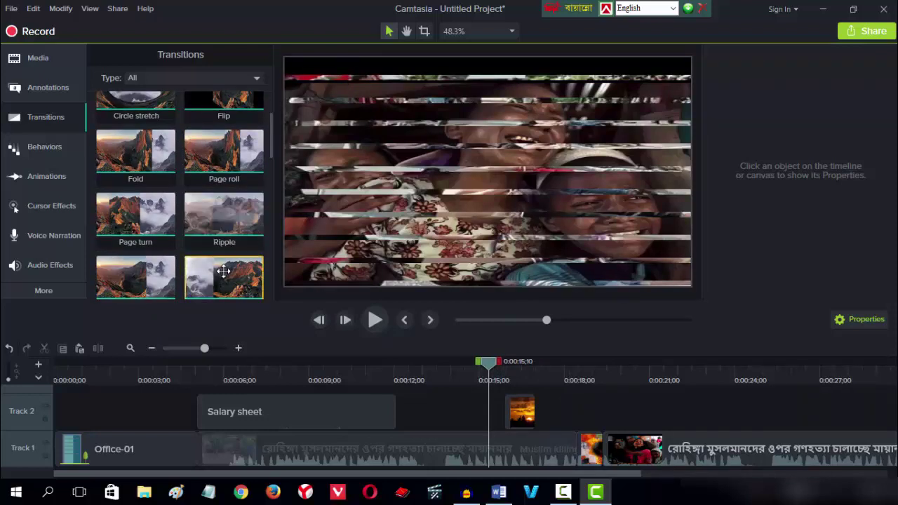
{"action": "scroll", "coordinate": [223, 271], "scroll_direction": "down", "scroll_amount": 3}
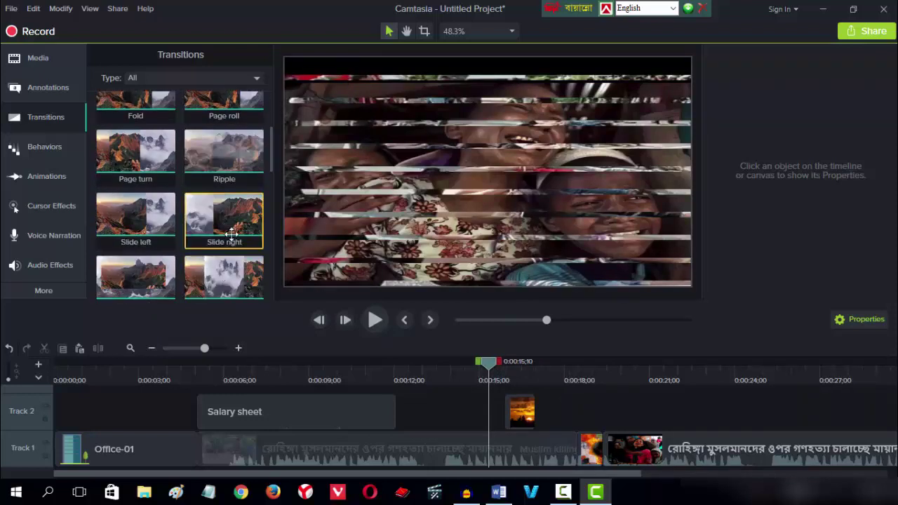
{"action": "left_click_drag", "start_coordinate": [231, 234], "coordinate": [525, 409]}
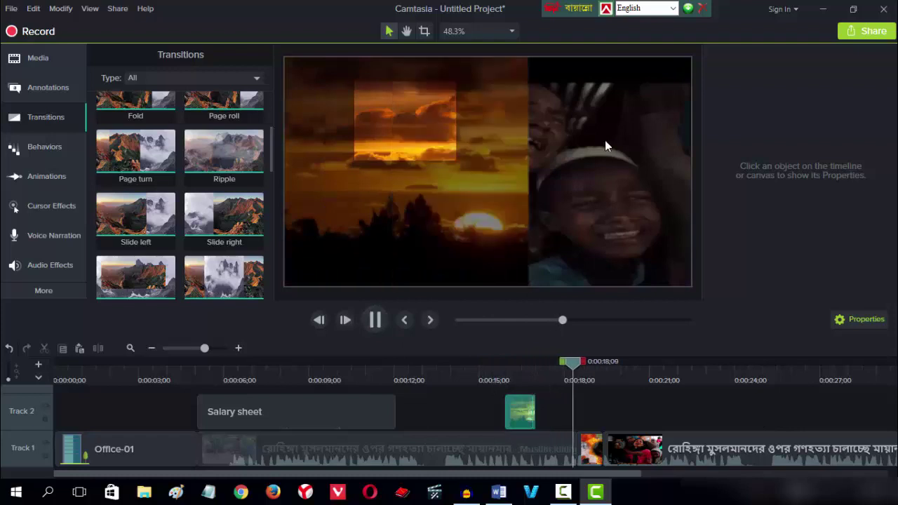
Step: Remove the Slide right transition from the start of the sunrise image on Track 2
{"action": "left_click", "coordinate": [518, 404]}
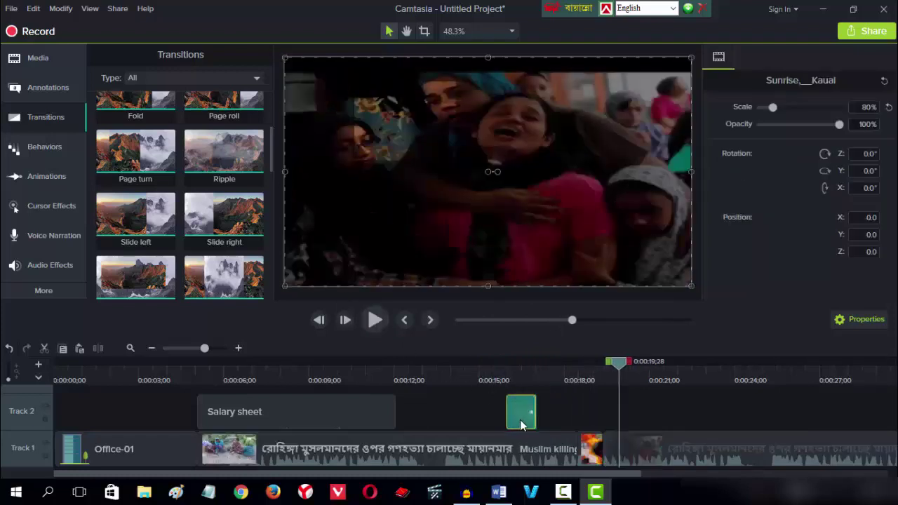
{"action": "left_click", "coordinate": [523, 425]}
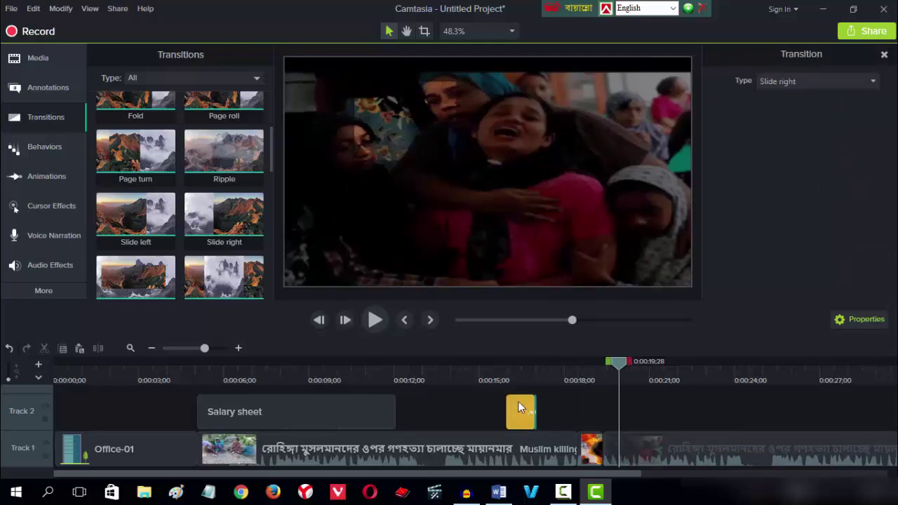
{"action": "key", "text": "Escape"}
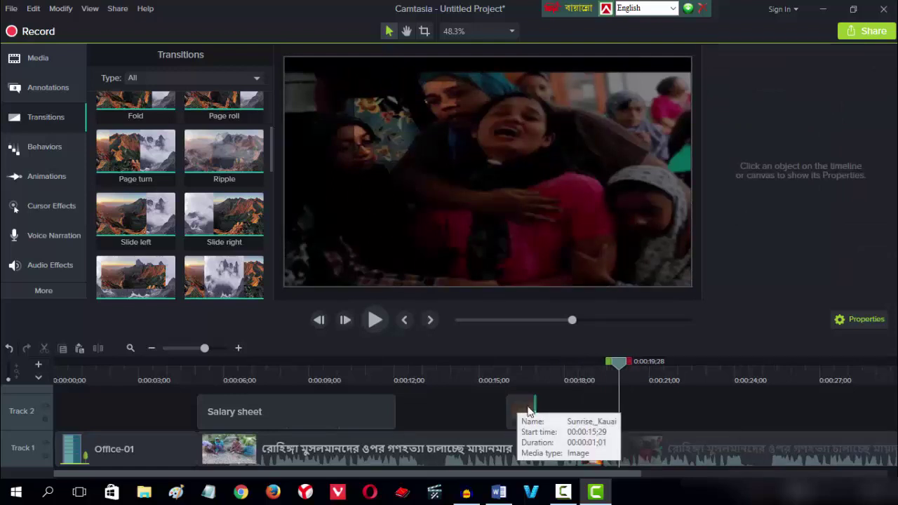
Step: Apply the Dissolve transition to the start of the sunrise image on Track 2 and preview it from 0:00:14;25
{"action": "scroll", "coordinate": [140, 217], "scroll_direction": "down", "scroll_amount": 3}
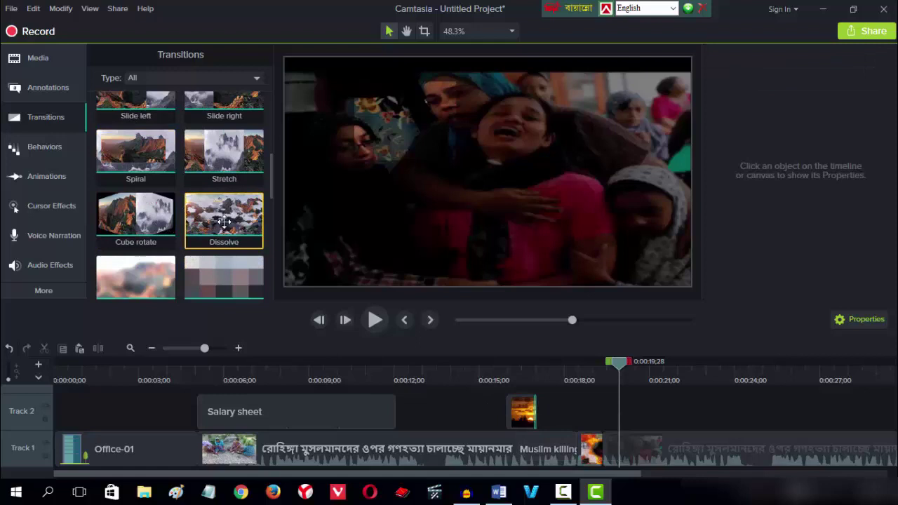
{"action": "left_click_drag", "start_coordinate": [224, 222], "coordinate": [513, 407]}
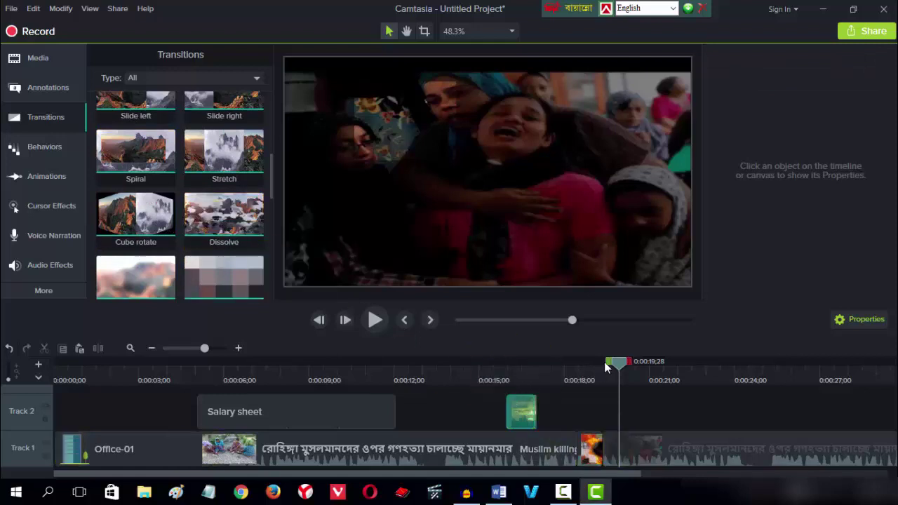
{"action": "left_click_drag", "start_coordinate": [613, 365], "coordinate": [474, 369]}
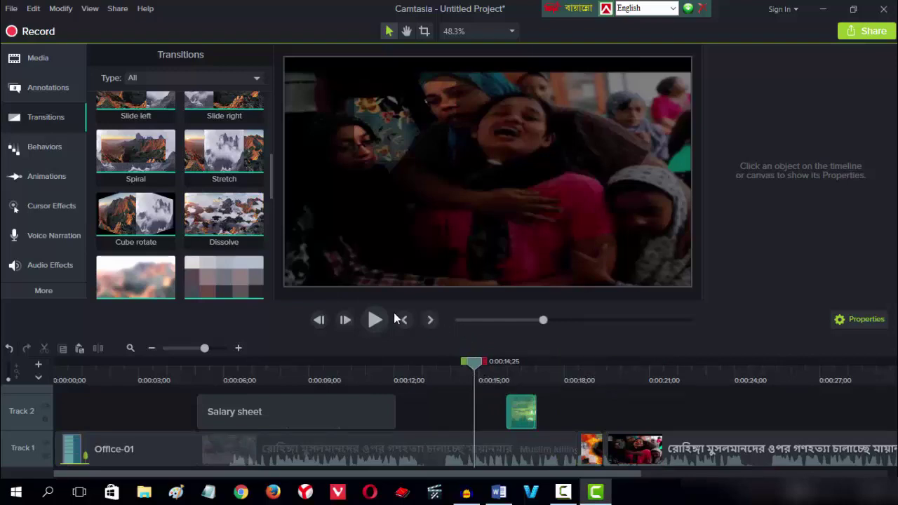
{"action": "left_click", "coordinate": [375, 320]}
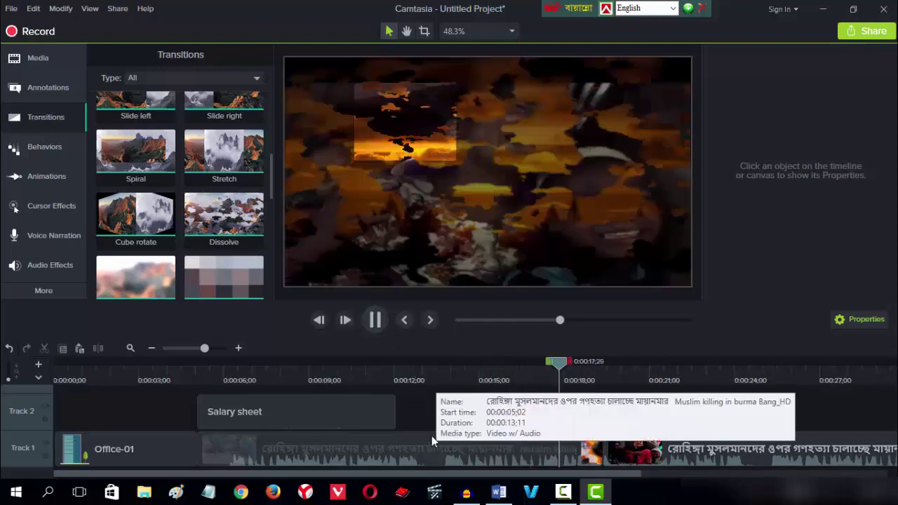
{"action": "left_click", "coordinate": [374, 320]}
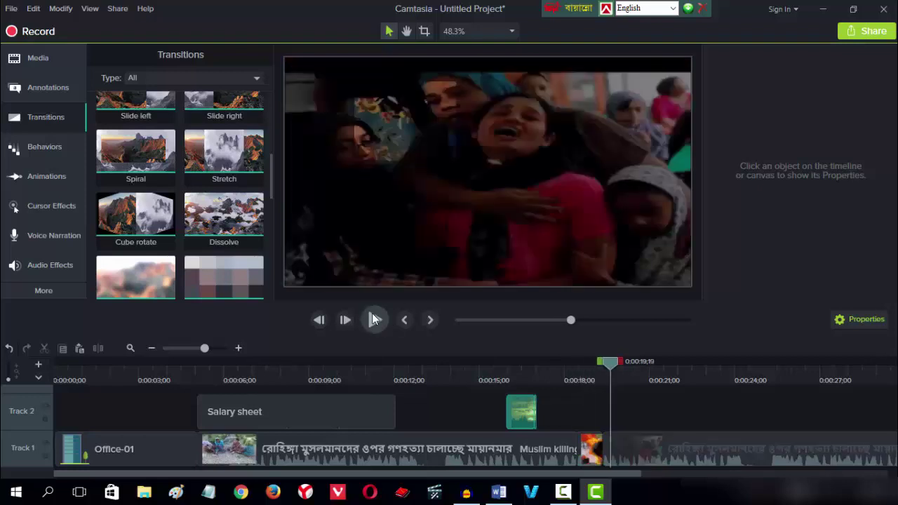
{"action": "scroll", "coordinate": [165, 239], "scroll_direction": "down", "scroll_amount": 1}
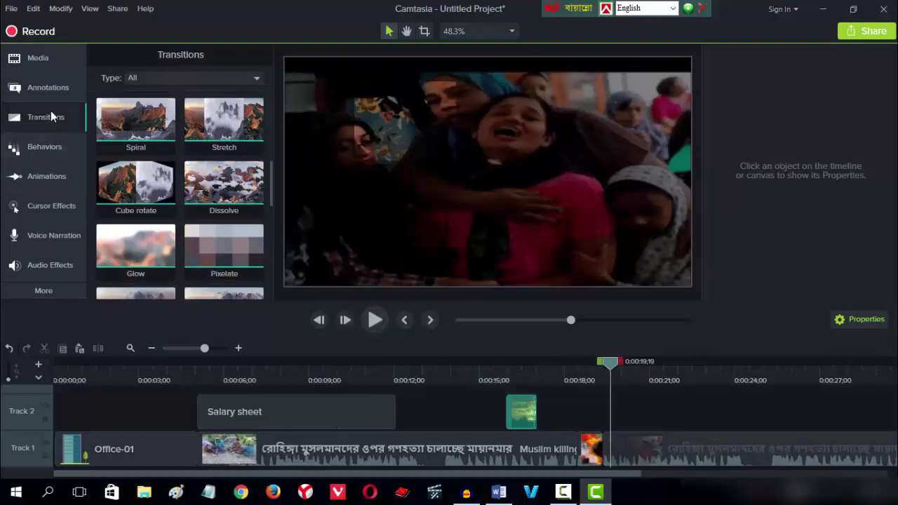
Step: Apply the Jump And Fall behavior to the sunrise image on Track 2 and preview it from 0:00:15;08
{"action": "left_click", "coordinate": [56, 155]}
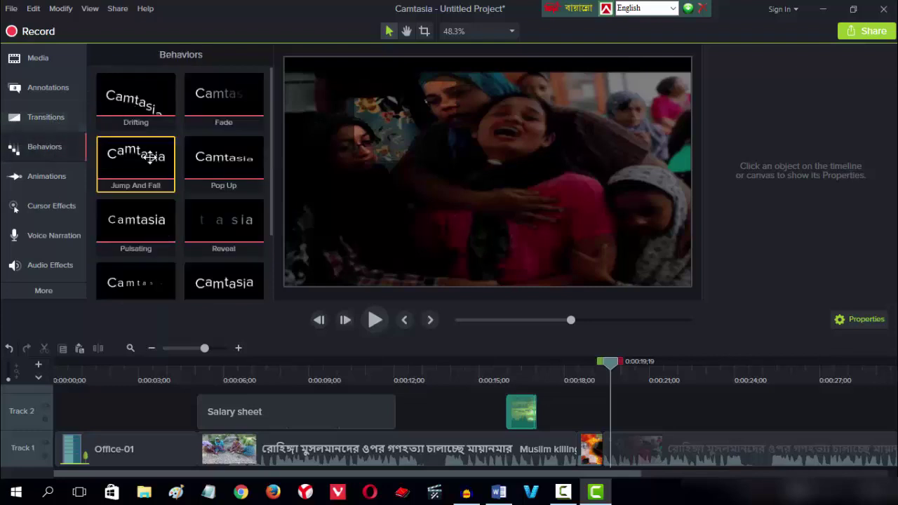
{"action": "left_click_drag", "start_coordinate": [186, 203], "coordinate": [525, 415]}
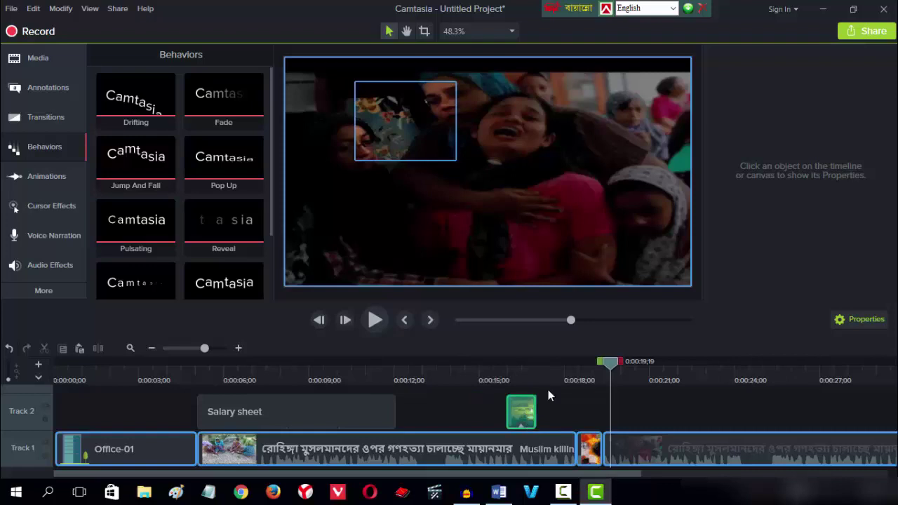
{"action": "left_click", "coordinate": [487, 378]}
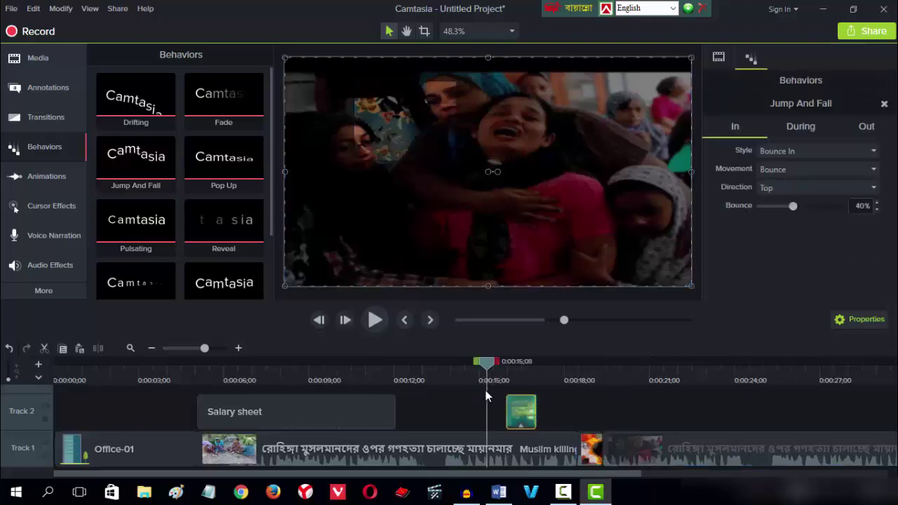
{"action": "key", "text": "space"}
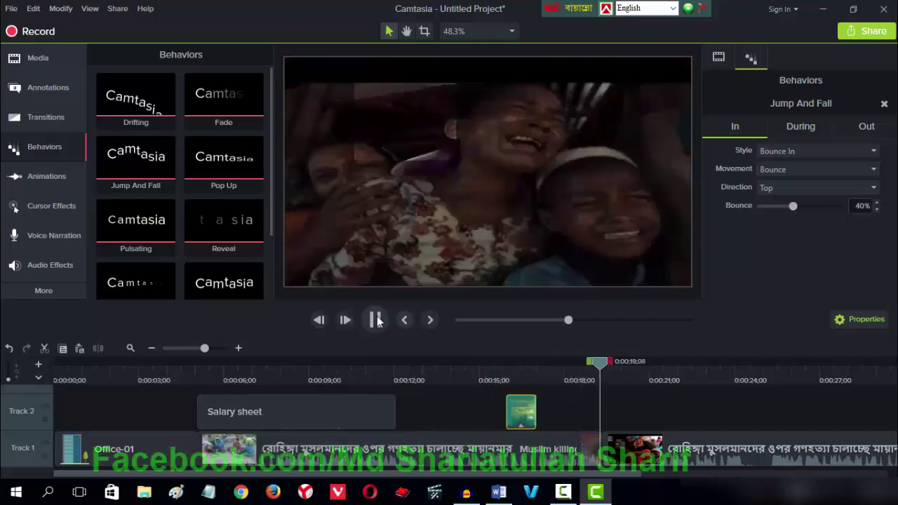
{"action": "key", "text": "space"}
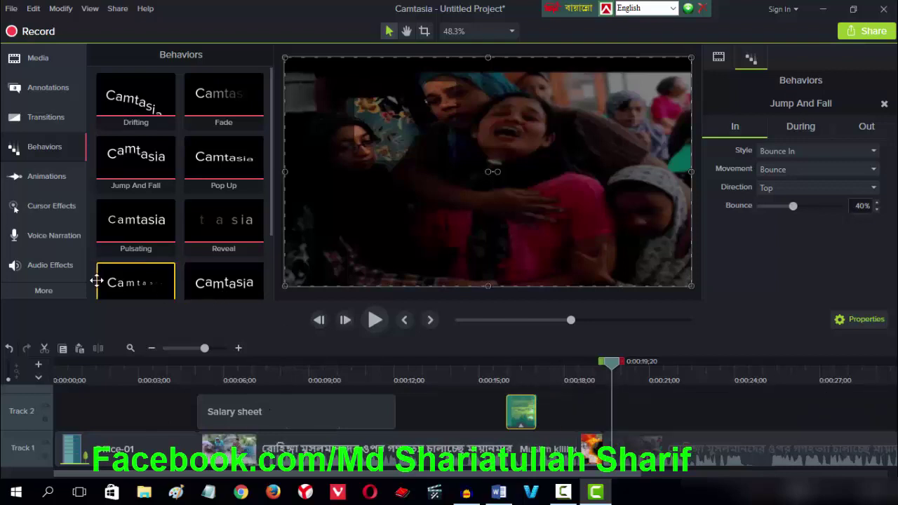
{"action": "left_click_drag", "start_coordinate": [173, 231], "coordinate": [443, 420]}
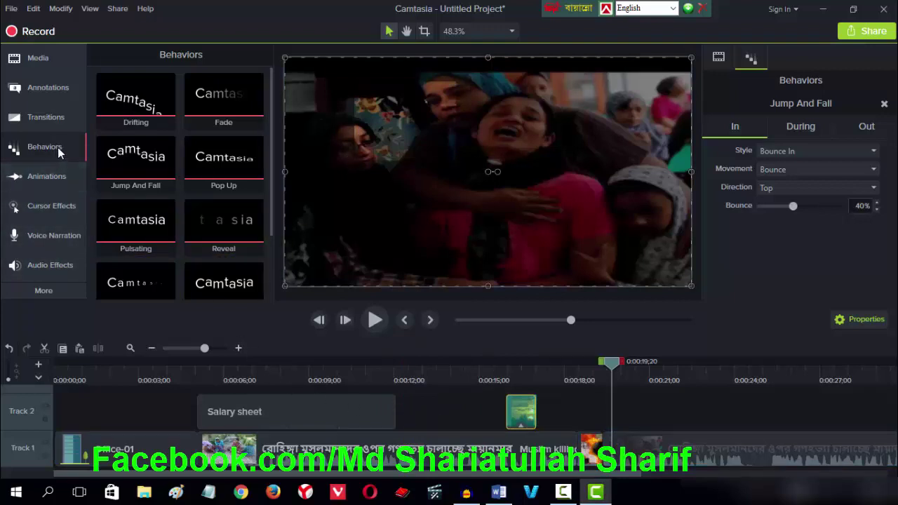
{"action": "scroll", "coordinate": [232, 287], "scroll_direction": "down", "scroll_amount": 1}
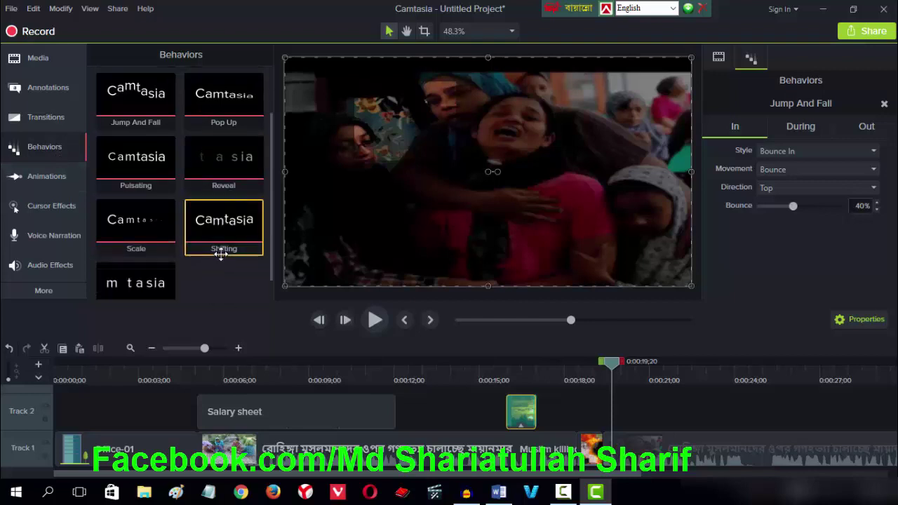
Step: Add Zoom-n-Pan animations to the last Track 1 video, zooming to 200% at 0:00:19;20 and to 89% at 0:00:20;03
{"action": "left_click", "coordinate": [77, 181]}
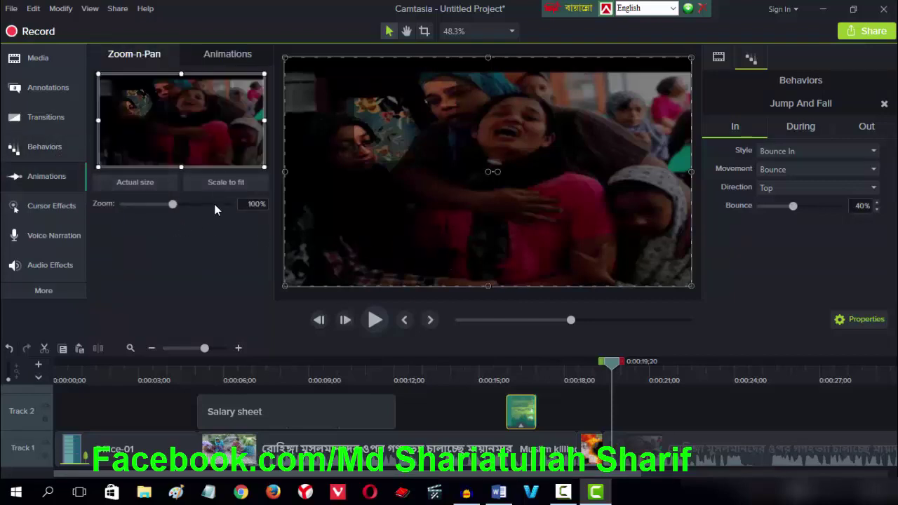
{"action": "left_click_drag", "start_coordinate": [173, 204], "coordinate": [242, 215]}
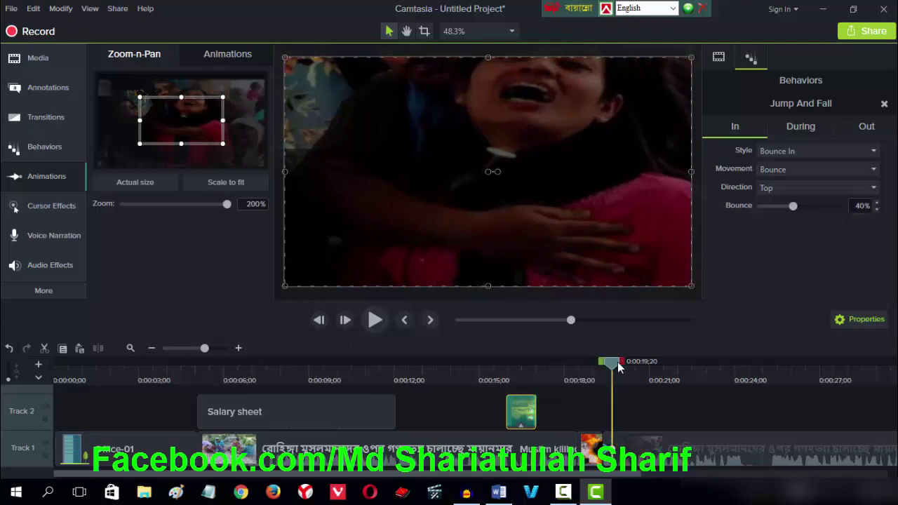
{"action": "left_click_drag", "start_coordinate": [620, 367], "coordinate": [624, 365]}
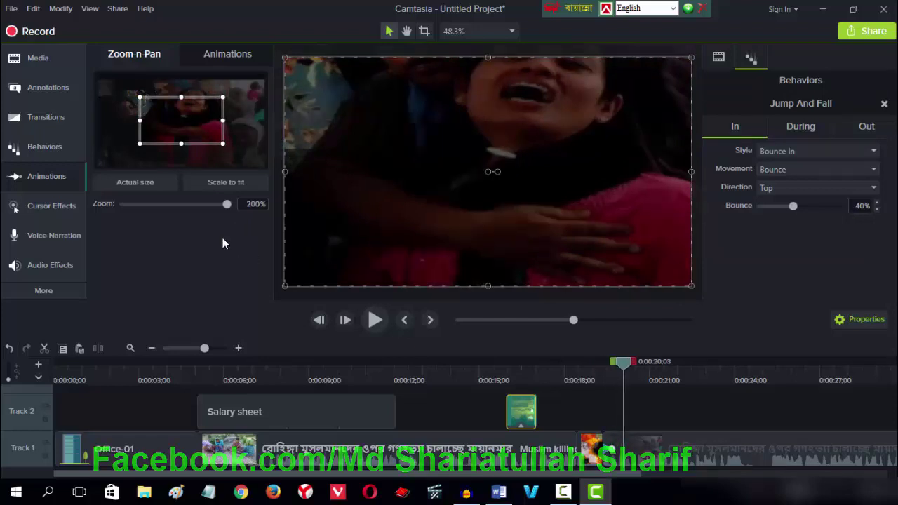
{"action": "left_click", "coordinate": [183, 203]}
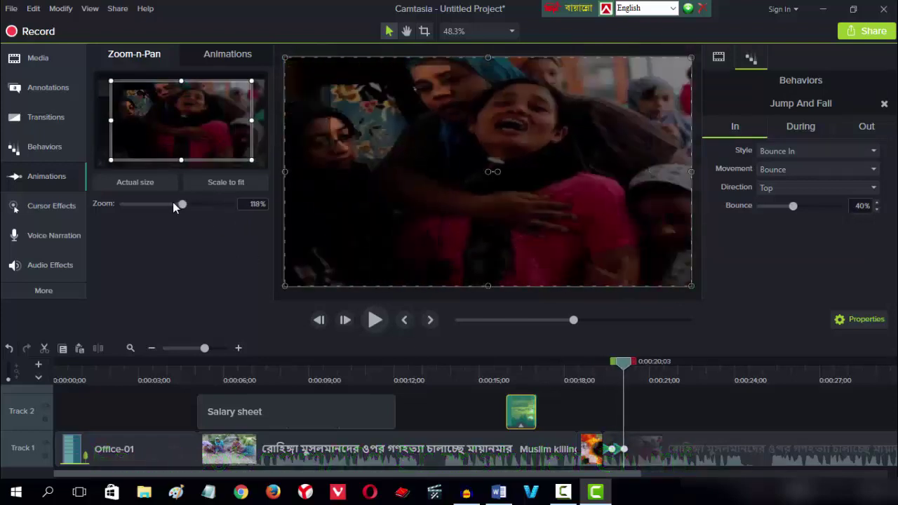
{"action": "left_click", "coordinate": [163, 203]}
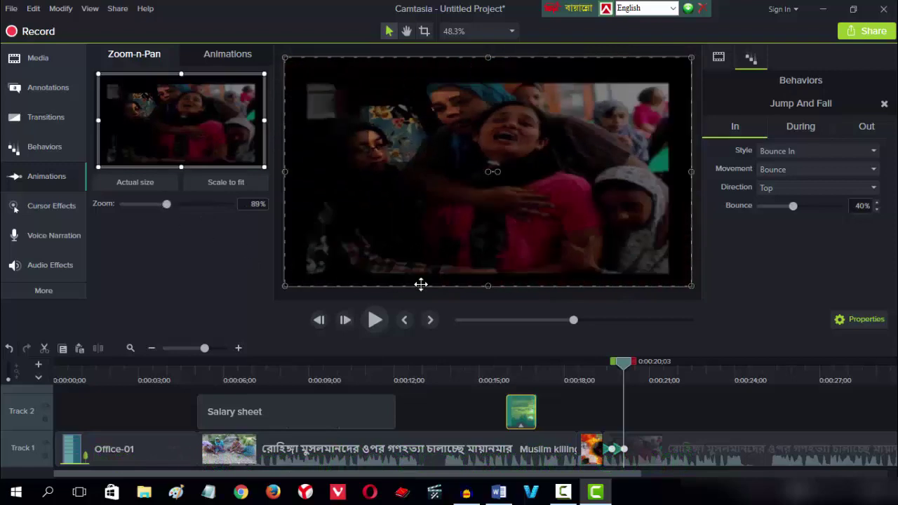
Step: Preview the two zoom animations on Track 1 by playing the timeline from just before the last video
{"action": "left_click_drag", "start_coordinate": [623, 368], "coordinate": [586, 365]}
{"action": "left_click", "coordinate": [375, 320]}
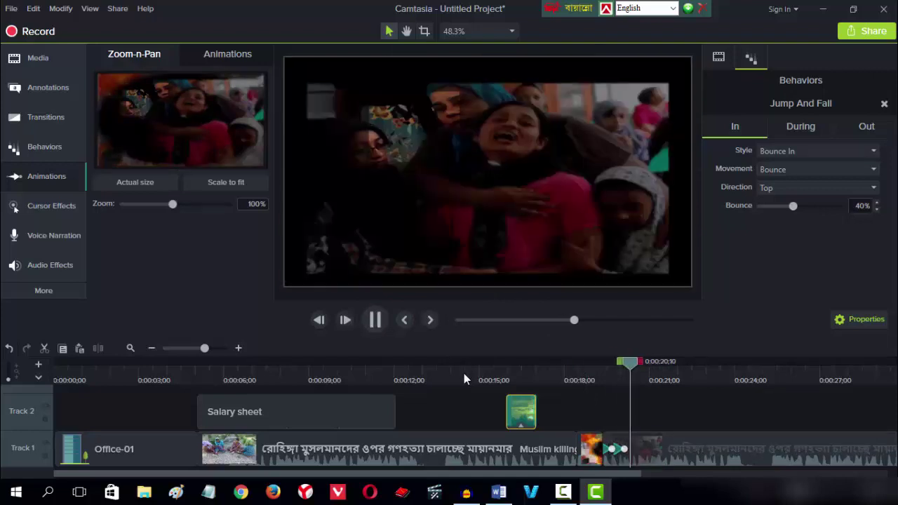
{"action": "key", "text": "space"}
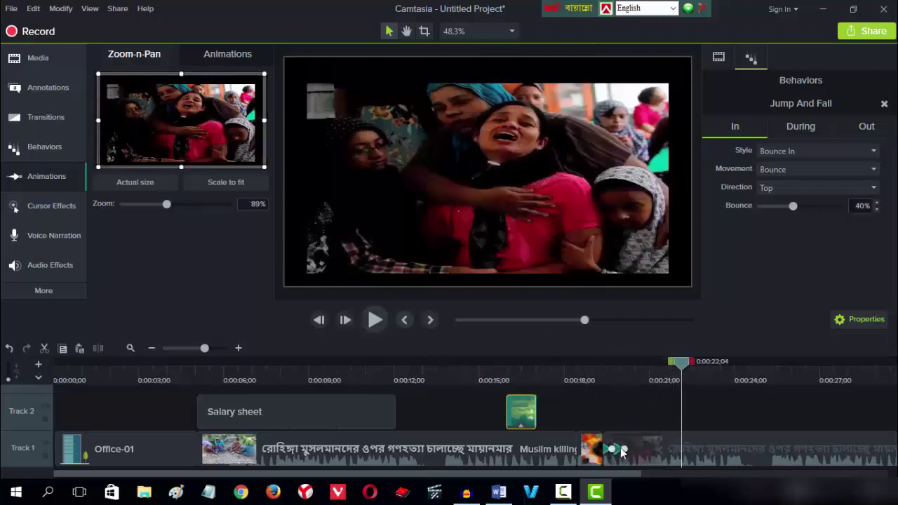
Step: Shift the second zoom animation on Track 1 slightly later in the clip and preview it from 0:00:19;00
{"action": "left_click", "coordinate": [620, 450]}
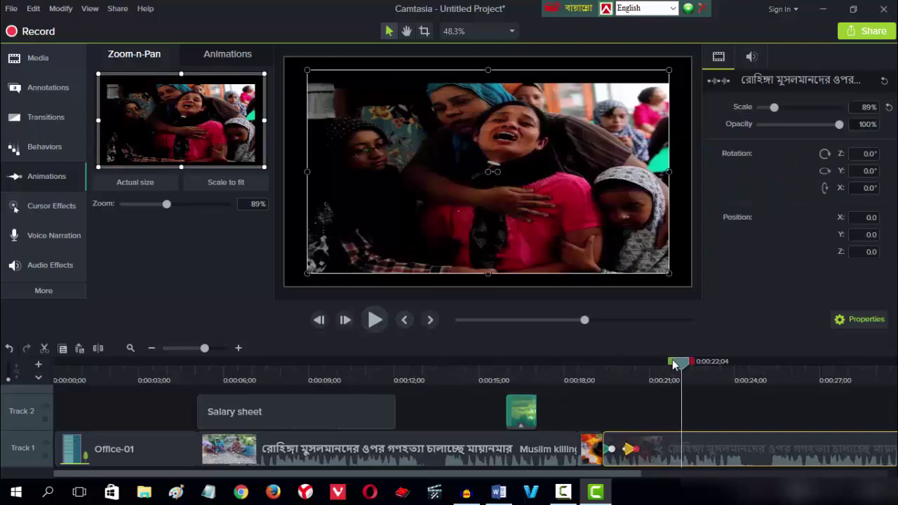
{"action": "left_click", "coordinate": [592, 375]}
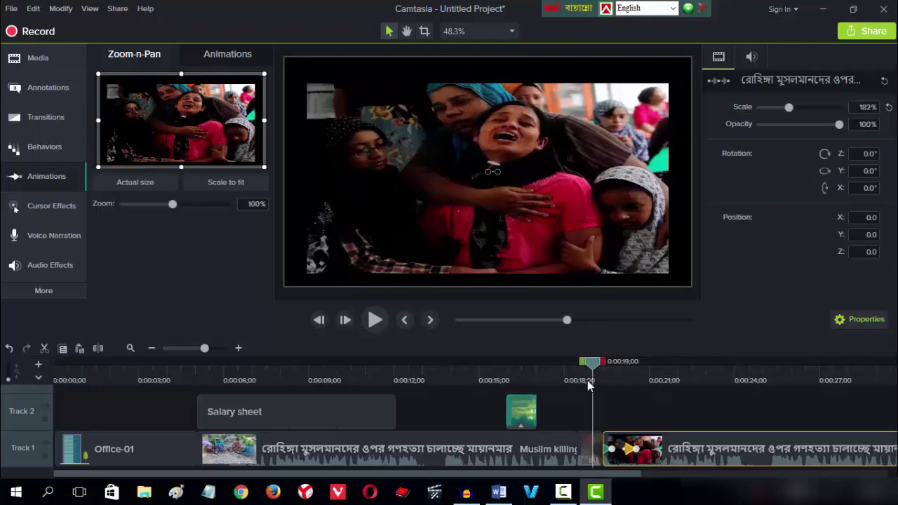
{"action": "left_click", "coordinate": [375, 320]}
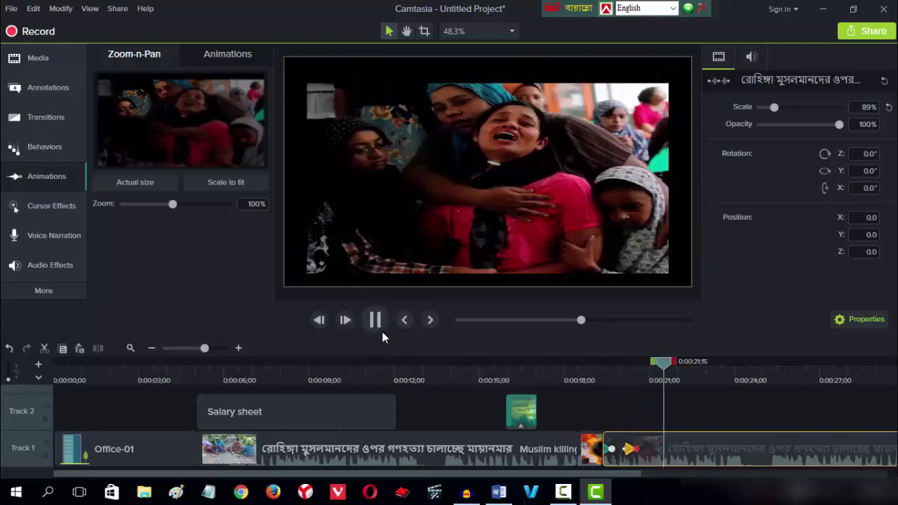
Step: Stop the preview and try to apply the Cursor Highlight effect to the last video on Track 1
{"action": "left_click", "coordinate": [374, 321]}
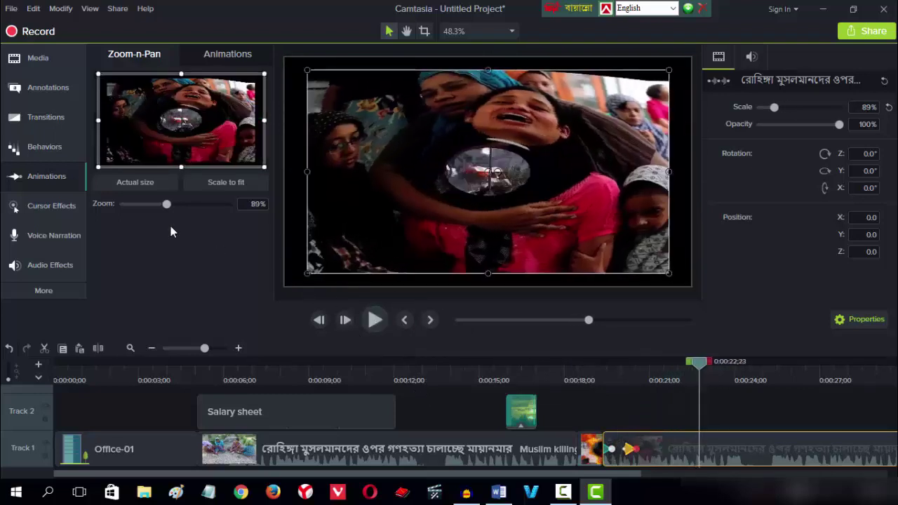
{"action": "left_click", "coordinate": [46, 203]}
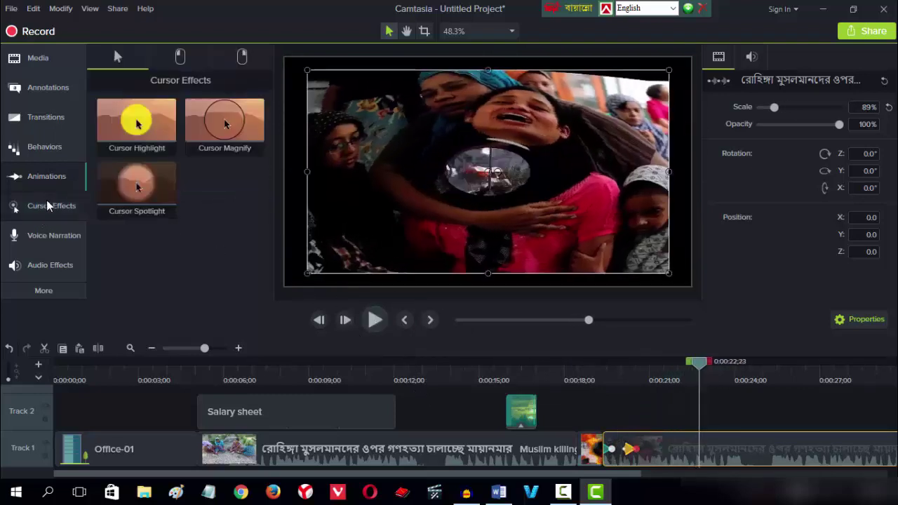
{"action": "left_click_drag", "start_coordinate": [143, 125], "coordinate": [506, 180]}
{"action": "left_click_drag", "start_coordinate": [144, 126], "coordinate": [618, 443]}
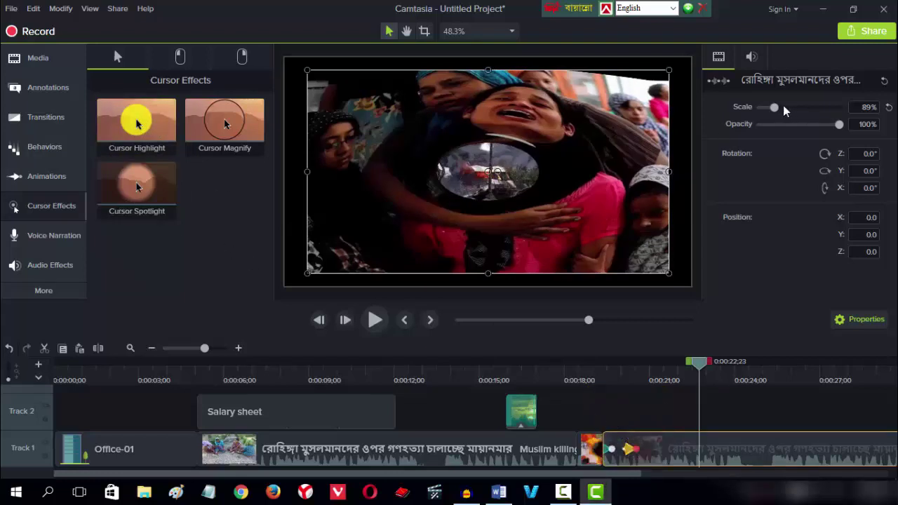
Step: Set the last Track 1 video's scale to 71.7% and its opacity to 96%
{"action": "left_click_drag", "start_coordinate": [780, 112], "coordinate": [805, 112]}
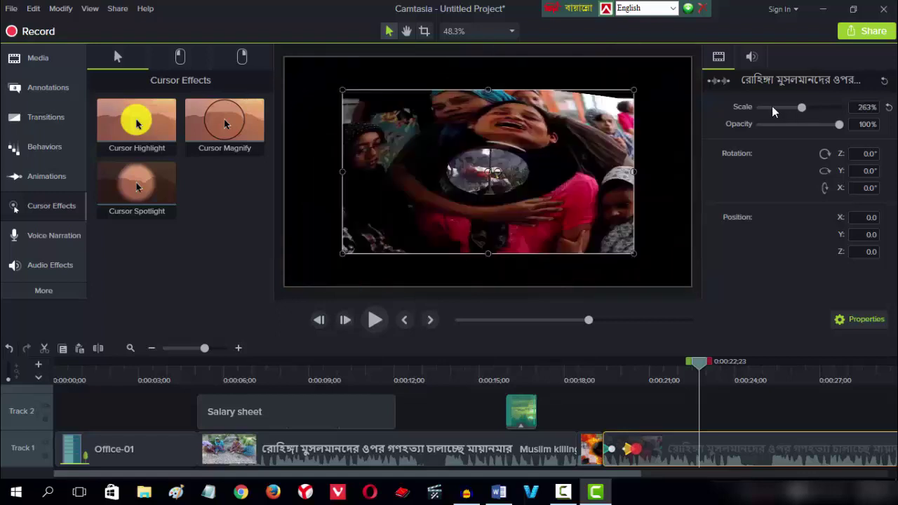
{"action": "left_click", "coordinate": [773, 108]}
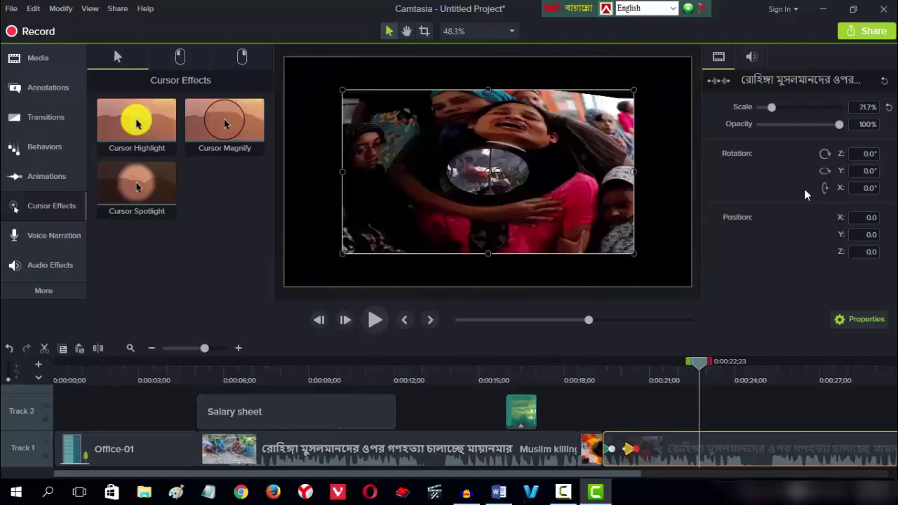
{"action": "mouse_move", "coordinate": [819, 129]}
{"action": "left_mouse_down"}
{"action": "mouse_move", "coordinate": [769, 139]}
{"action": "mouse_move", "coordinate": [836, 130]}
{"action": "left_mouse_up"}
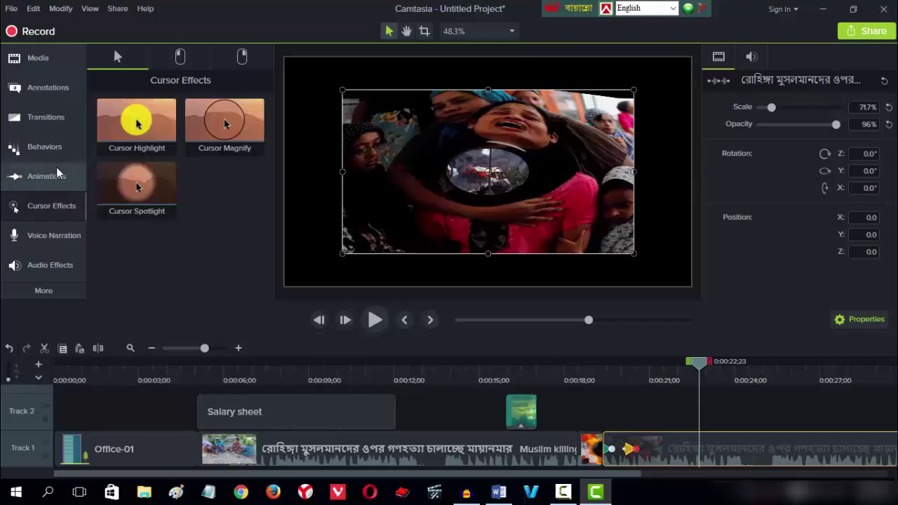
Step: Open the voice narration recording options
{"action": "left_click", "coordinate": [54, 237]}
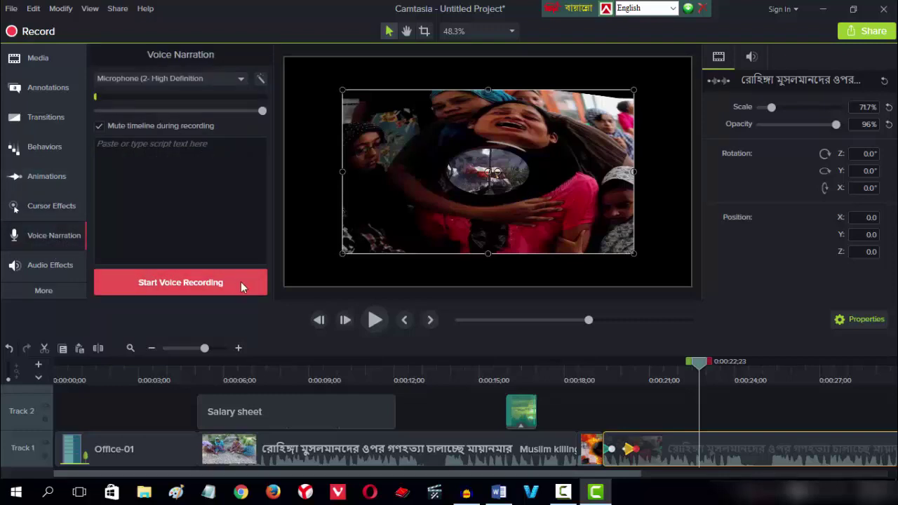
{"action": "left_click", "coordinate": [564, 492]}
{"action": "left_click", "coordinate": [564, 492]}
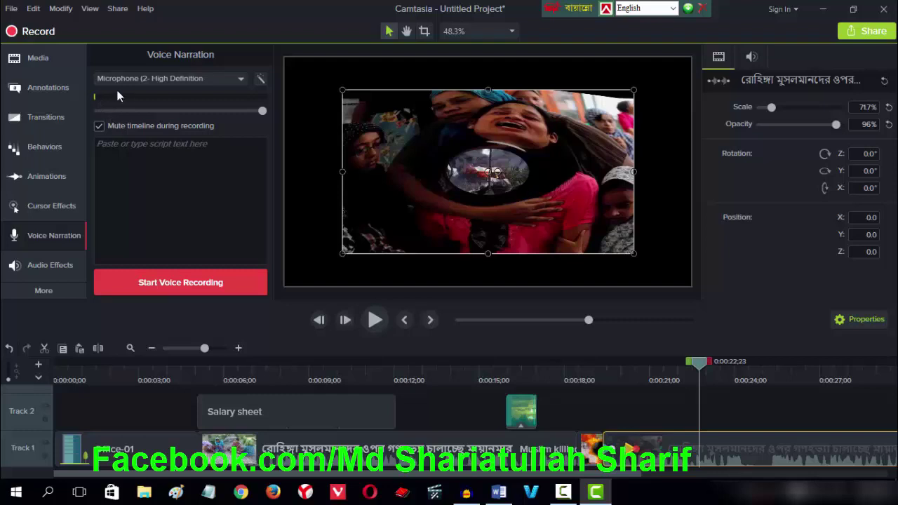
Step: Apply the Fade Out audio effect to the Salary sheet clip on Track 2 and preview it from 0:00:07;24
{"action": "left_click", "coordinate": [41, 265]}
{"action": "left_click", "coordinate": [287, 412]}
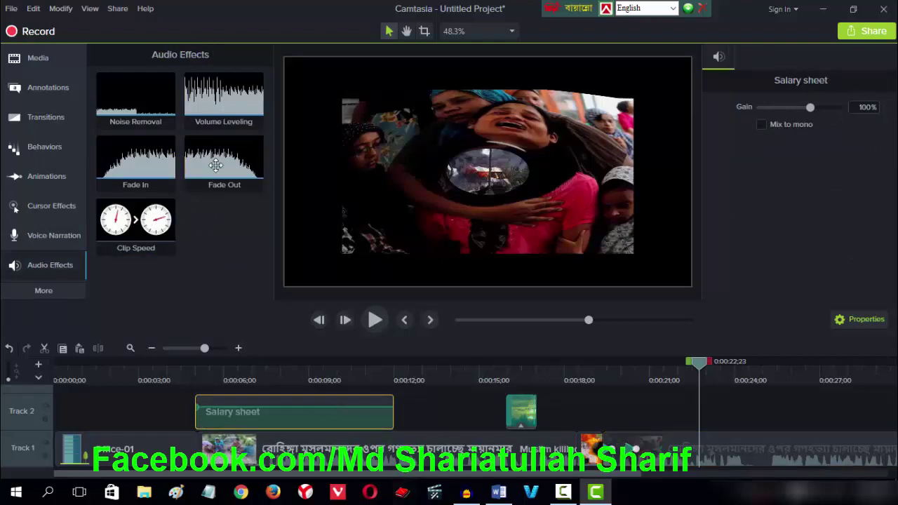
{"action": "left_click_drag", "start_coordinate": [224, 160], "coordinate": [393, 419]}
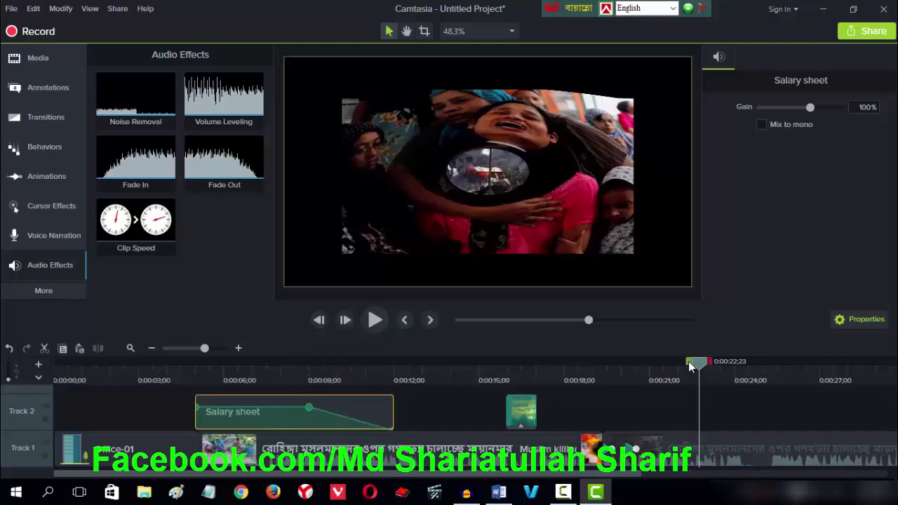
{"action": "left_click_drag", "start_coordinate": [689, 362], "coordinate": [274, 368]}
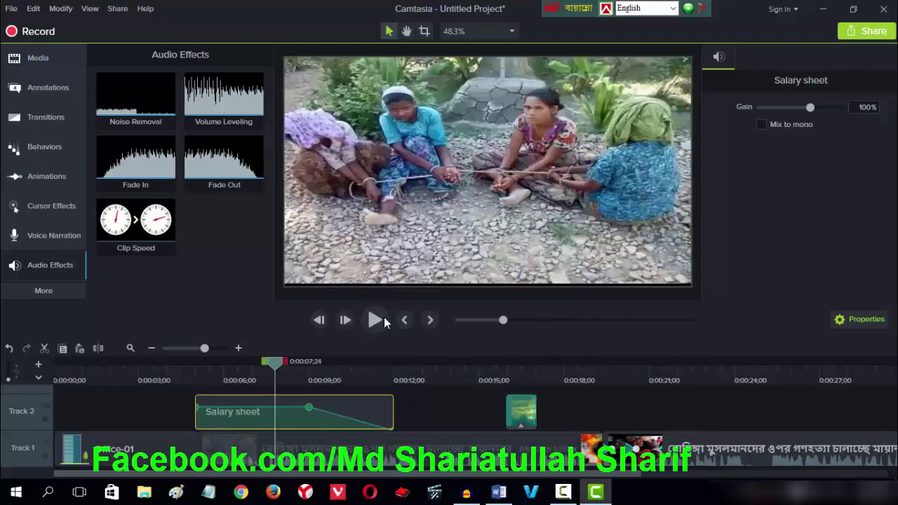
{"action": "left_click", "coordinate": [376, 320]}
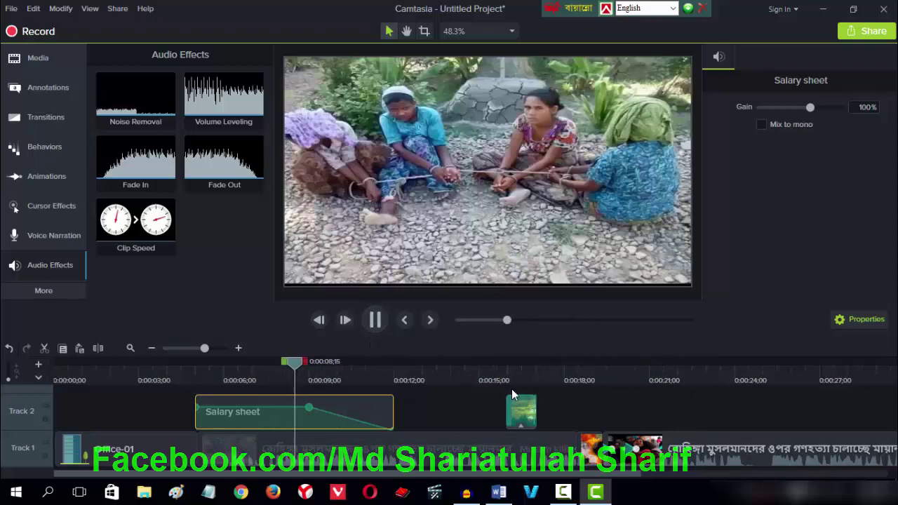
{"action": "left_click", "coordinate": [377, 320]}
Step: Add Fade In and Volume Leveling to the Salary sheet audio and raise the volume line over its faded end
{"action": "left_click_drag", "start_coordinate": [185, 330], "coordinate": [213, 410]}
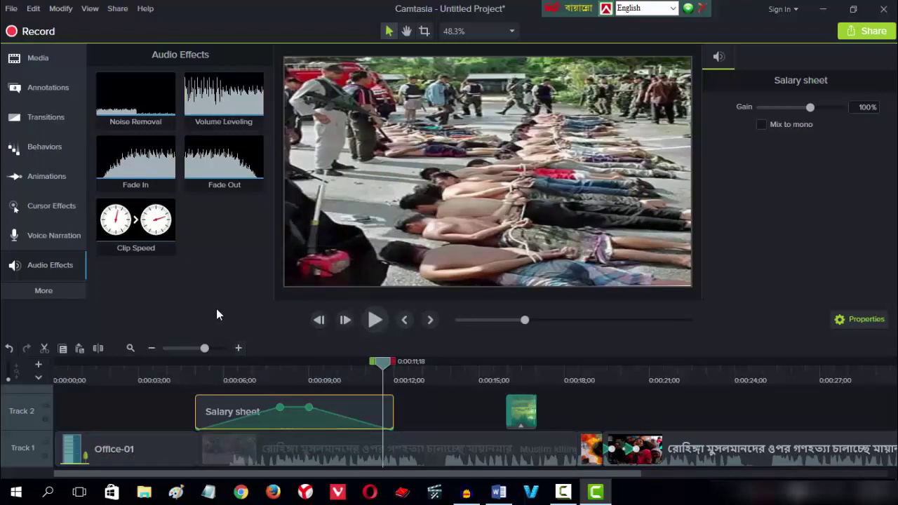
{"action": "left_click_drag", "start_coordinate": [224, 99], "coordinate": [280, 413]}
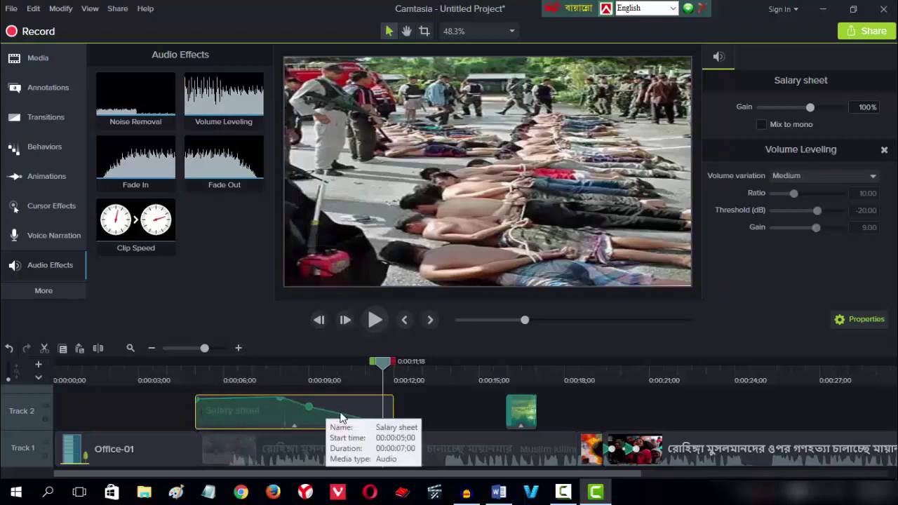
{"action": "left_click_drag", "start_coordinate": [341, 413], "coordinate": [350, 387]}
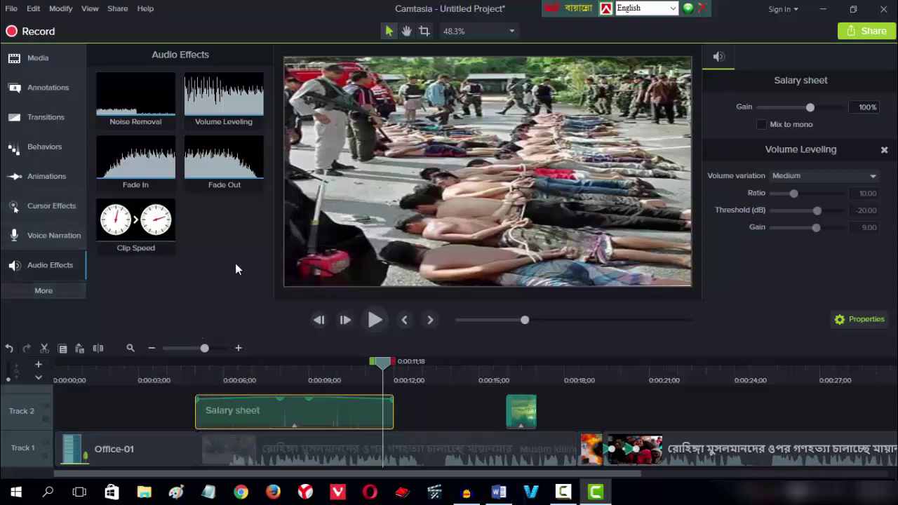
Step: Apply the Colorize and Interactive Hotspot visual effects to the Track 1 video that follows Office-01
{"action": "left_click", "coordinate": [57, 294]}
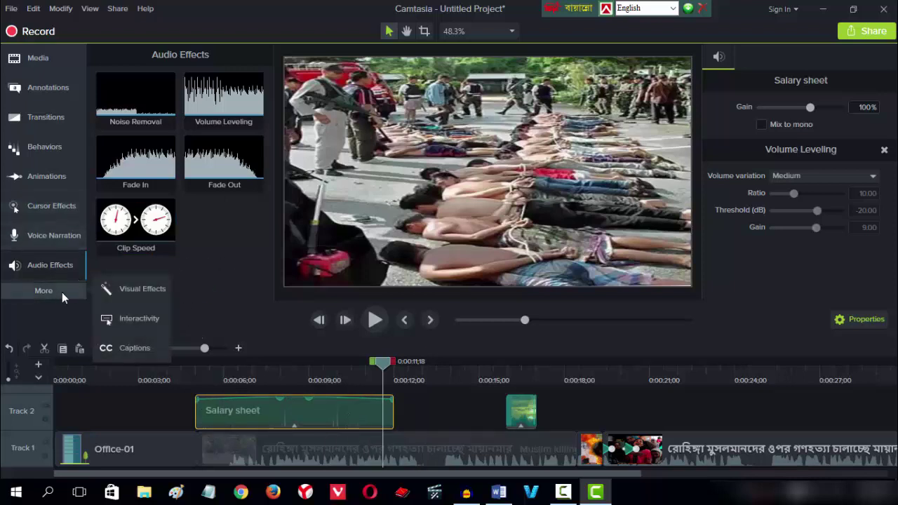
{"action": "left_click", "coordinate": [136, 291]}
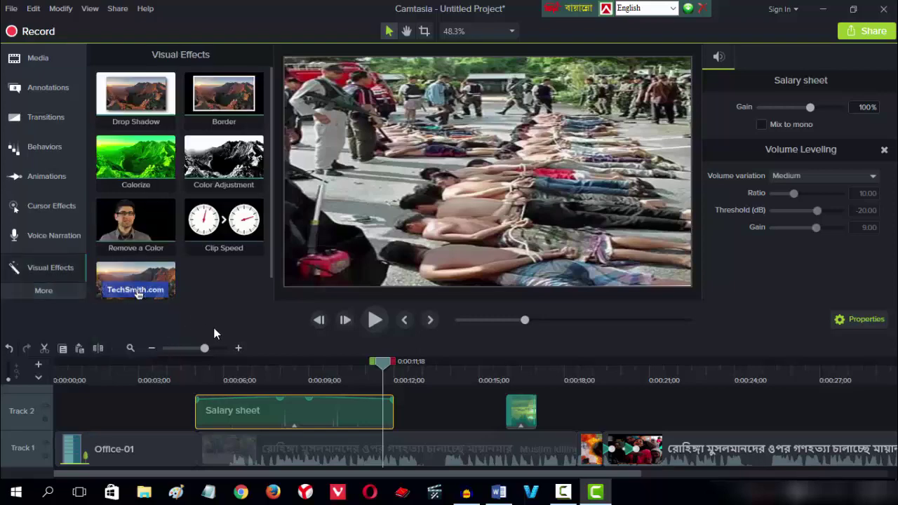
{"action": "left_click_drag", "start_coordinate": [152, 157], "coordinate": [310, 444]}
{"action": "left_click_drag", "start_coordinate": [474, 201], "coordinate": [474, 201]}
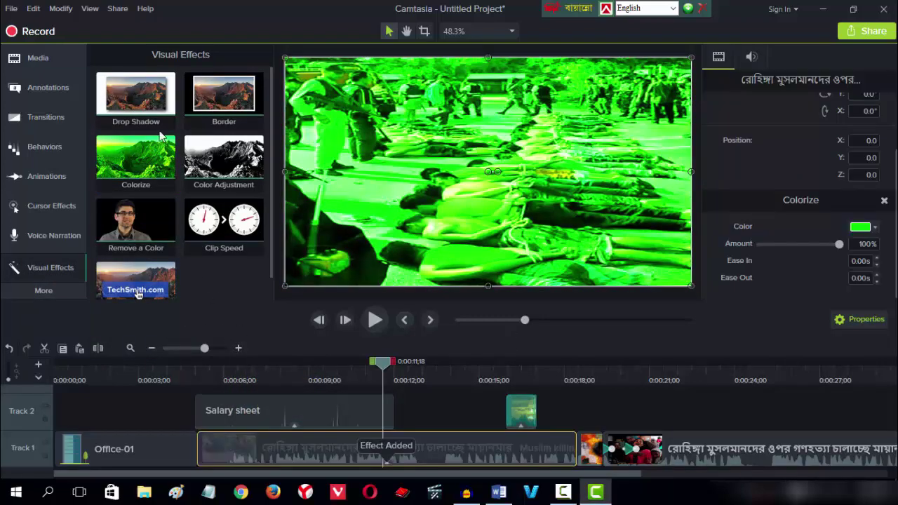
{"action": "left_click", "coordinate": [280, 447]}
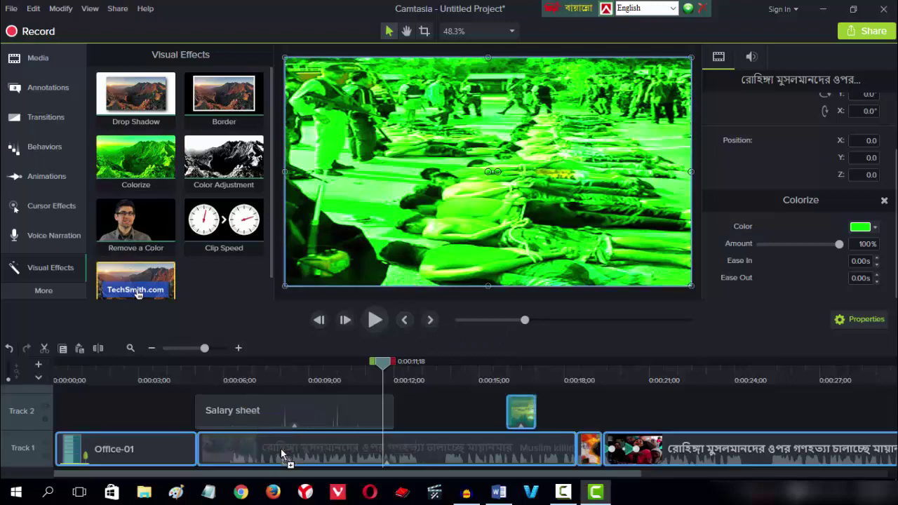
{"action": "left_click", "coordinate": [283, 440]}
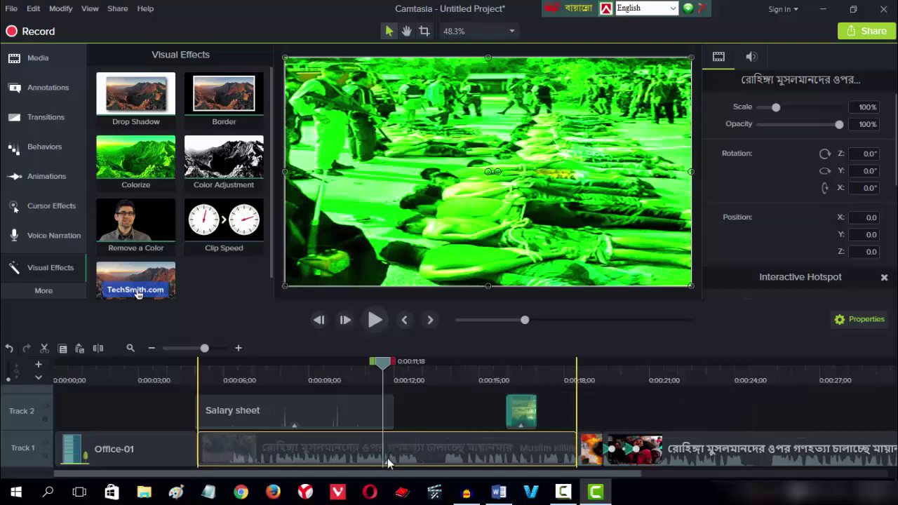
Step: Expand the effects on the Track 1 video after Office-01 and delete Colorize and Interactive Hotspot
{"action": "left_click", "coordinate": [387, 462]}
{"action": "left_click", "coordinate": [387, 460]}
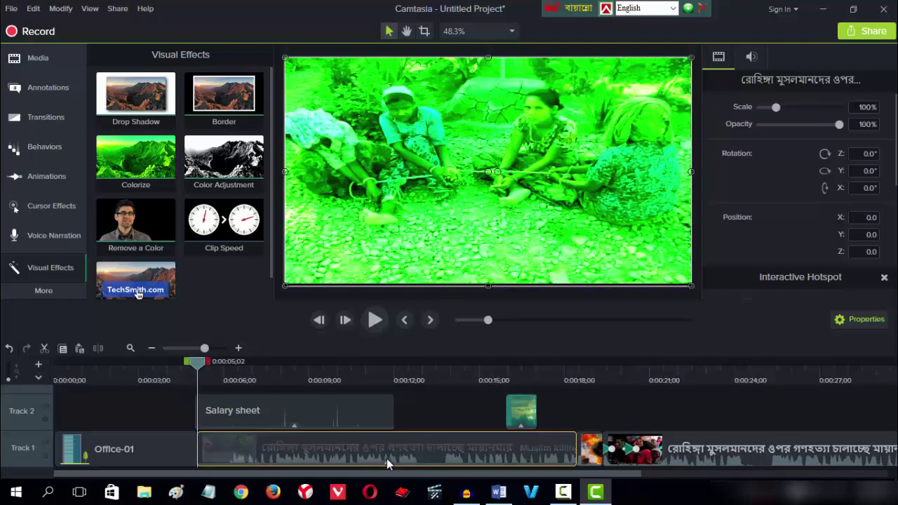
{"action": "left_click", "coordinate": [386, 460]}
{"action": "left_click", "coordinate": [364, 447]}
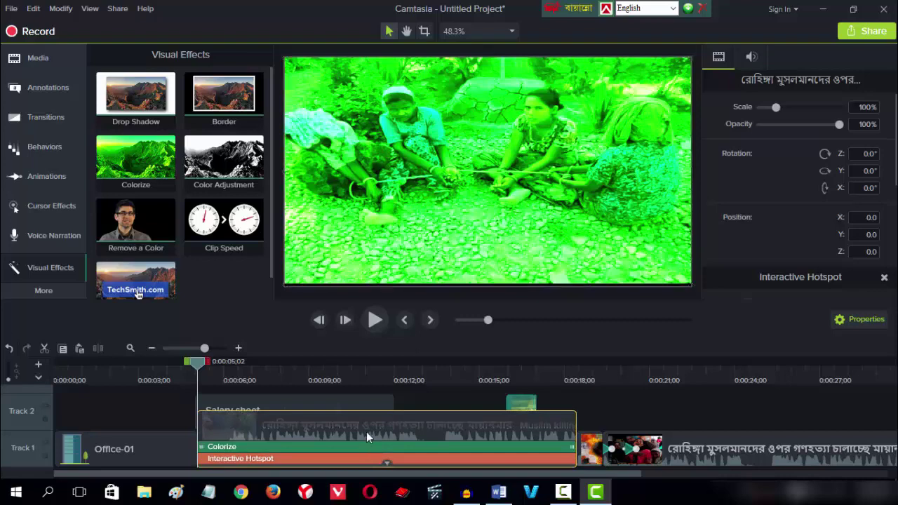
{"action": "key", "text": "Delete"}
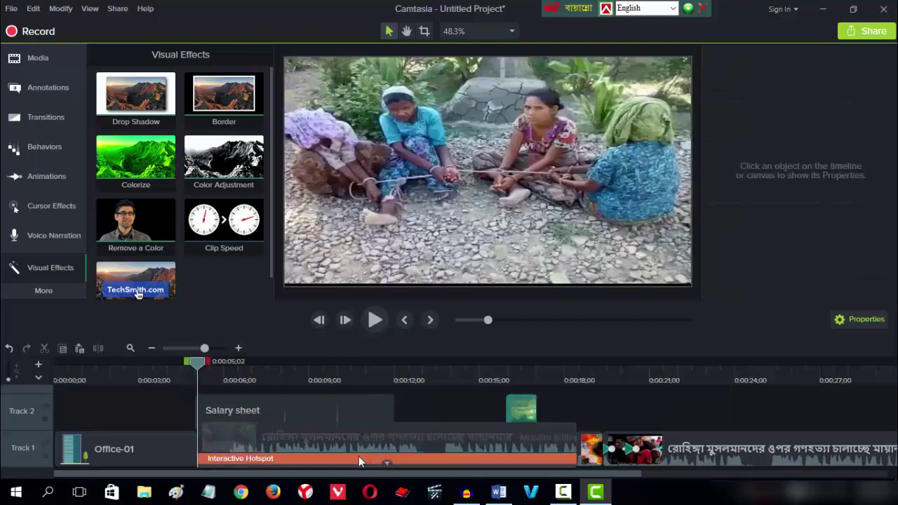
{"action": "left_click", "coordinate": [356, 459]}
{"action": "key", "text": "Delete"}
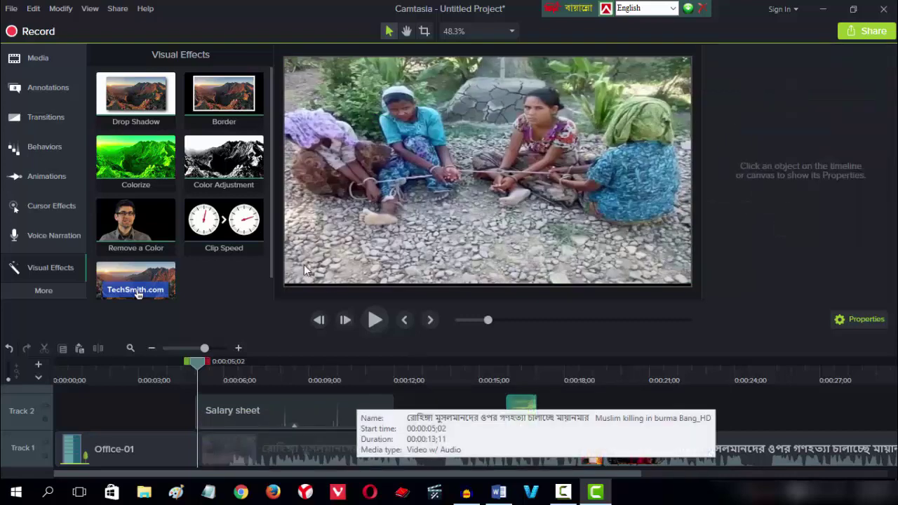
Step: Apply the Remove a Color effect to the Track 1 video after Office-01 and preview it from 0:00:05;02
{"action": "left_click_drag", "start_coordinate": [225, 313], "coordinate": [358, 443]}
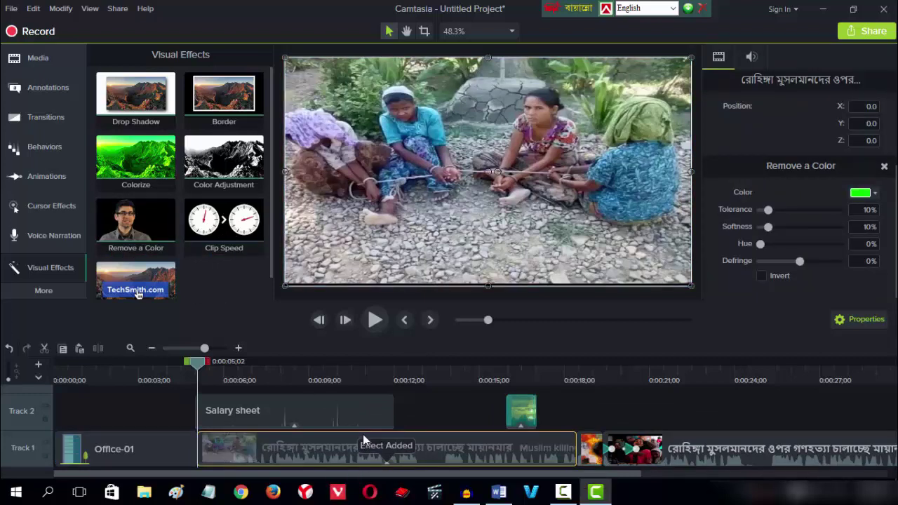
{"action": "left_click", "coordinate": [372, 320]}
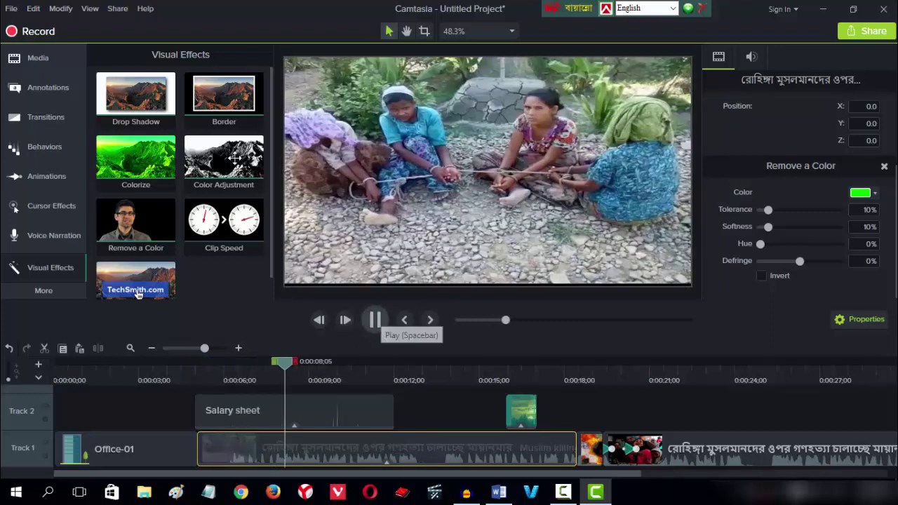
{"action": "key", "text": "space"}
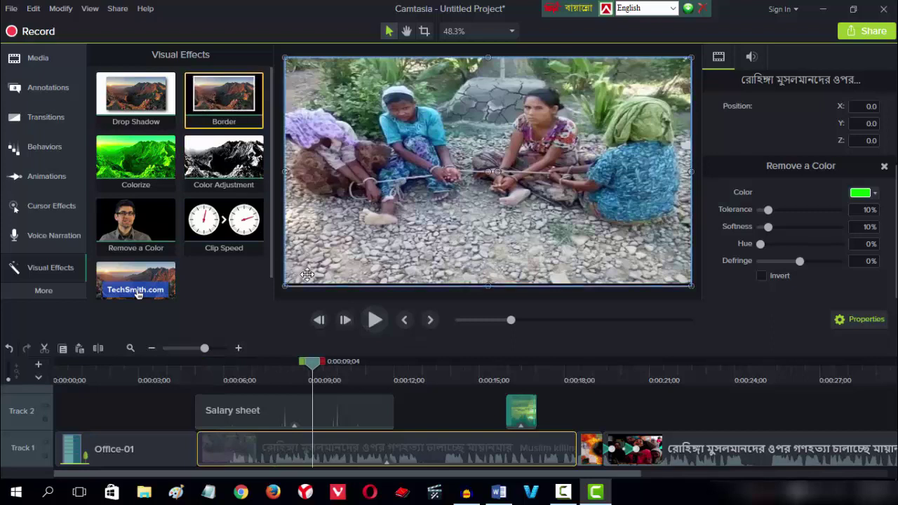
Step: Add the Border effect to the same Track 1 video and preview it from 0:00:09;04
{"action": "left_click_drag", "start_coordinate": [215, 102], "coordinate": [340, 436]}
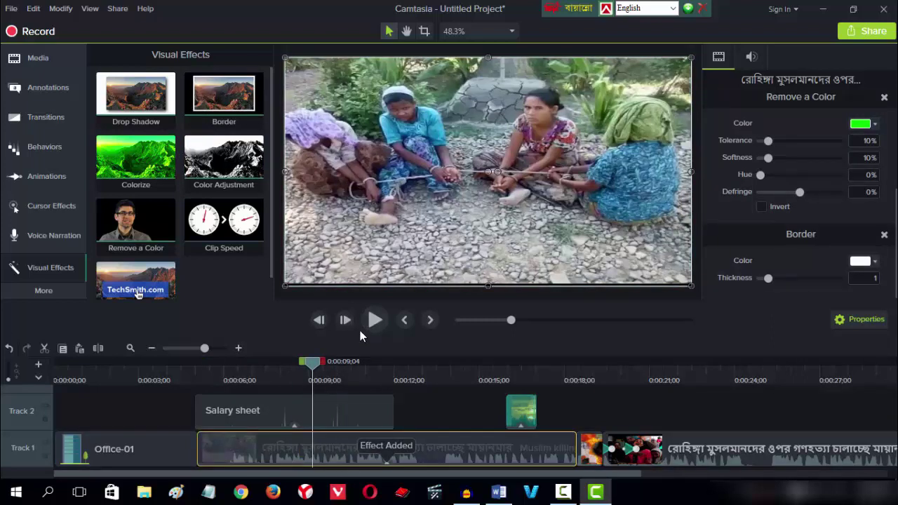
{"action": "left_click", "coordinate": [377, 321]}
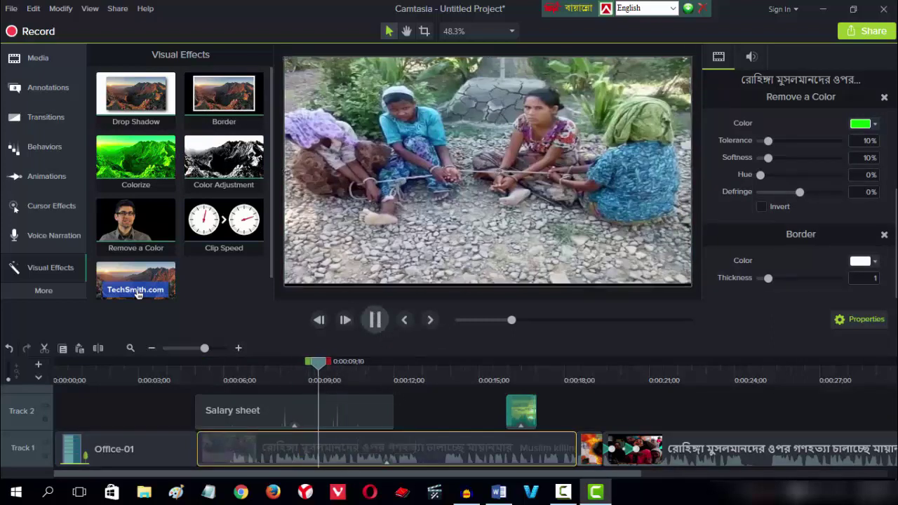
{"action": "left_click", "coordinate": [376, 320]}
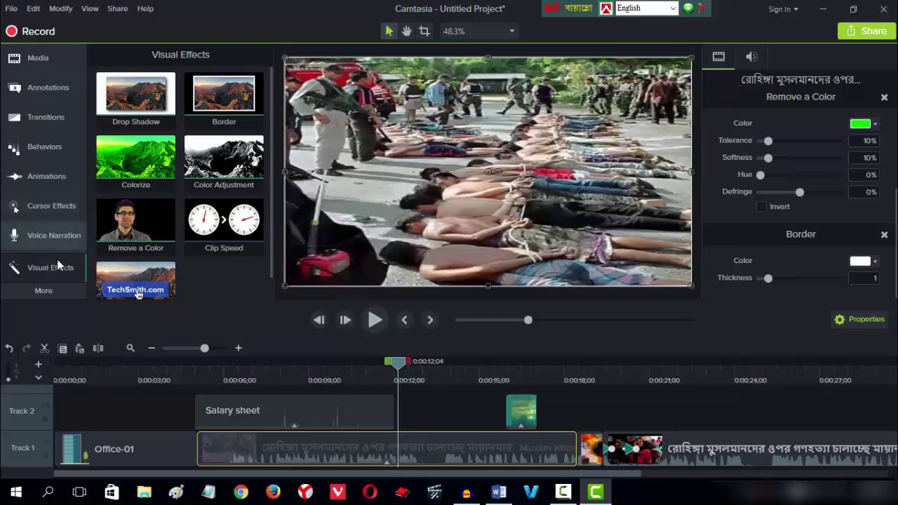
Step: Change the Remove a Color effect to a paler green and set the video's audio gain to 78%
{"action": "scroll", "coordinate": [209, 287], "scroll_direction": "down", "scroll_amount": 1}
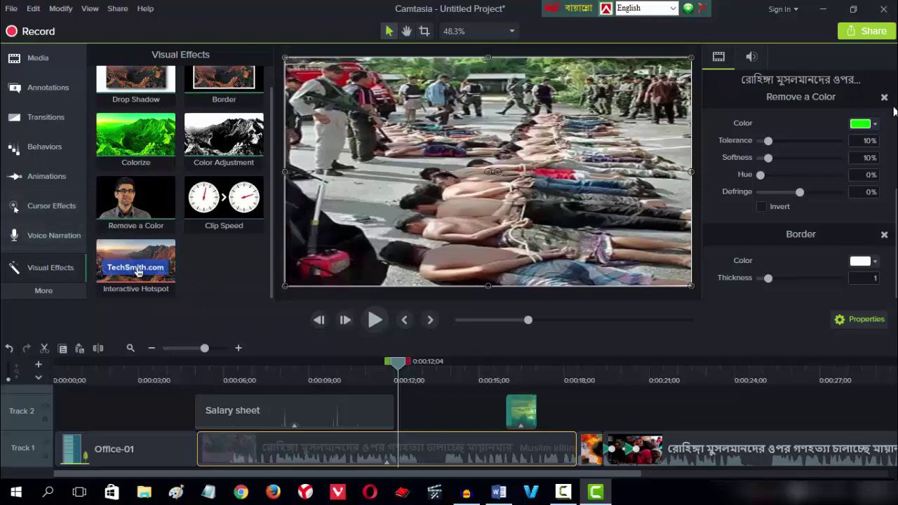
{"action": "left_click", "coordinate": [875, 125]}
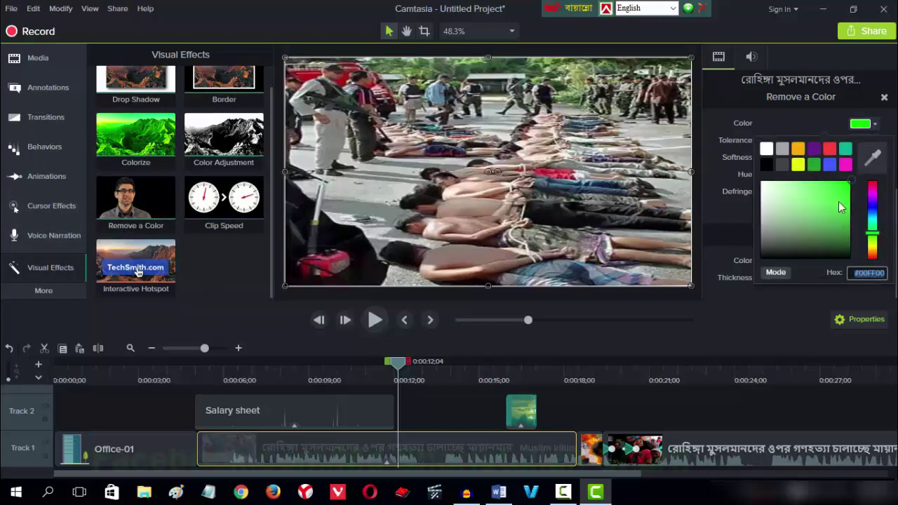
{"action": "left_click", "coordinate": [816, 201]}
{"action": "left_click", "coordinate": [835, 316]}
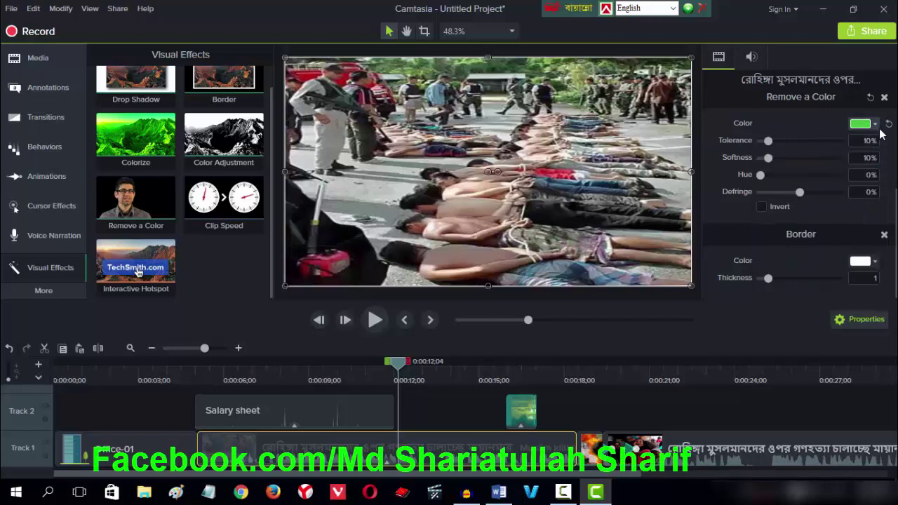
{"action": "left_click", "coordinate": [751, 59]}
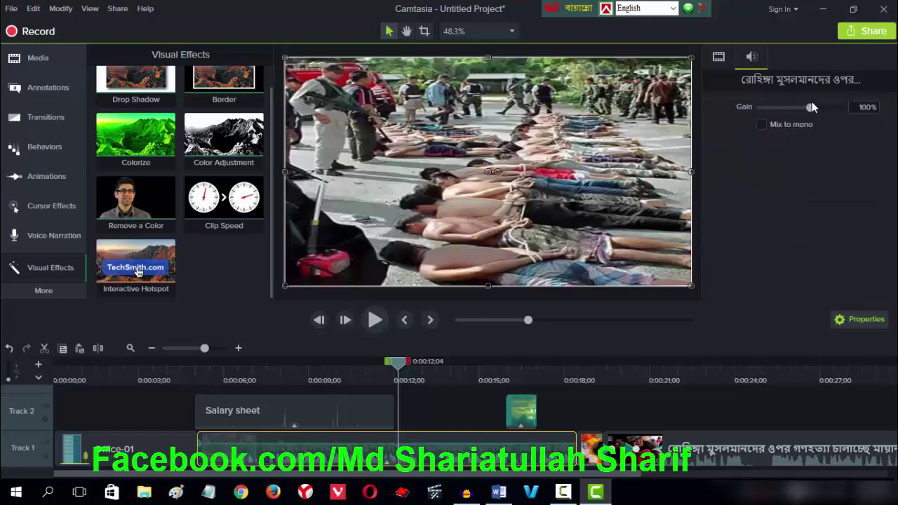
{"action": "mouse_move", "coordinate": [812, 106]}
{"action": "left_mouse_down"}
{"action": "mouse_move", "coordinate": [838, 113]}
{"action": "mouse_move", "coordinate": [806, 109]}
{"action": "left_mouse_up"}
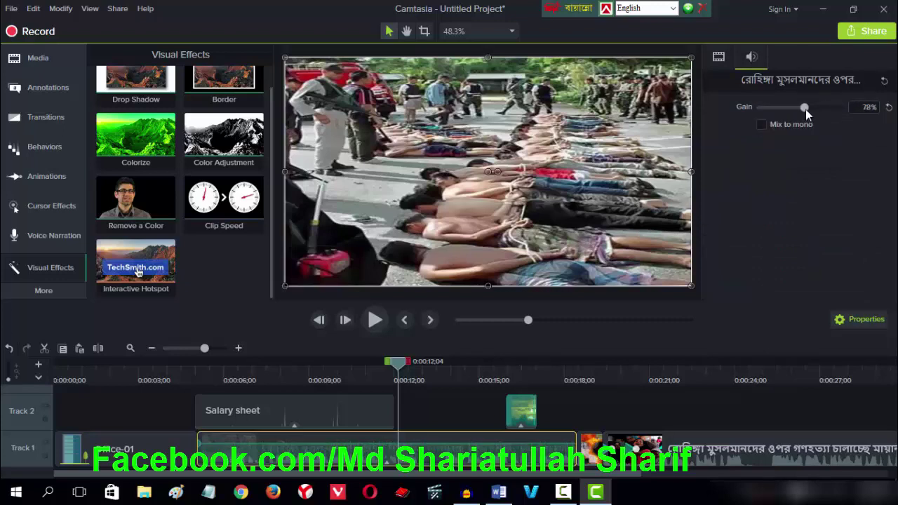
Step: Lower the audio gain of the Track 1 video after Office-01 to 35%
{"action": "left_click", "coordinate": [729, 62]}
{"action": "left_click", "coordinate": [756, 61]}
{"action": "left_click_drag", "start_coordinate": [825, 108], "coordinate": [787, 98]}
Step: Add a caption at 0:00:12;04 with the text "FDFJDKLJFKDLJFKDSLJFKDLJF"
{"action": "left_click", "coordinate": [61, 290]}
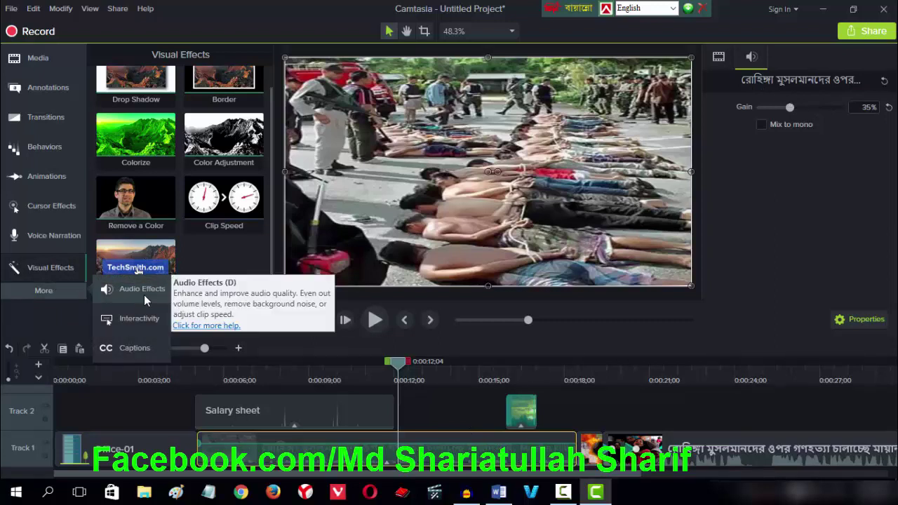
{"action": "left_click", "coordinate": [129, 348]}
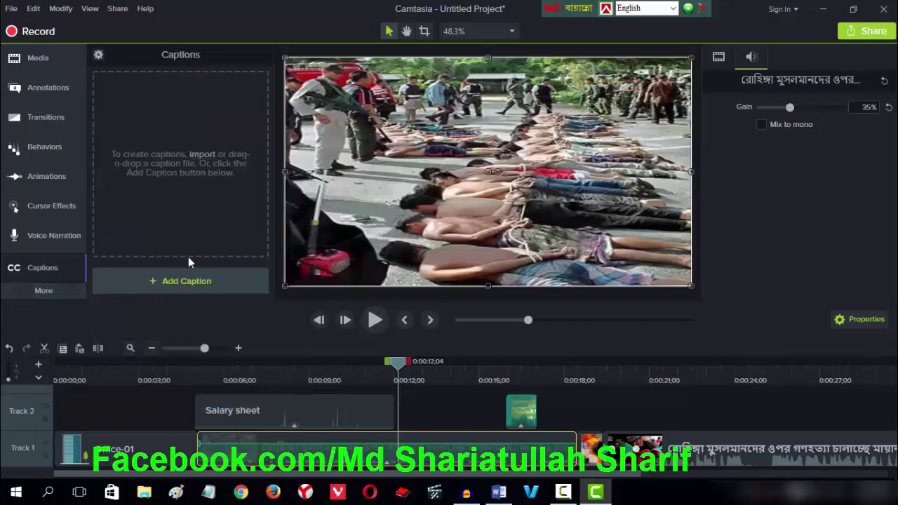
{"action": "left_click", "coordinate": [189, 278]}
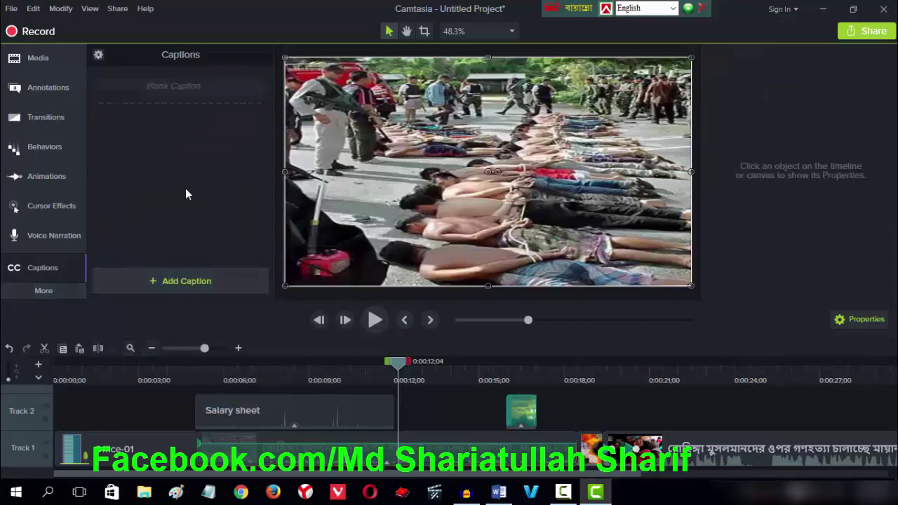
{"action": "type", "text": "FDFJ"}
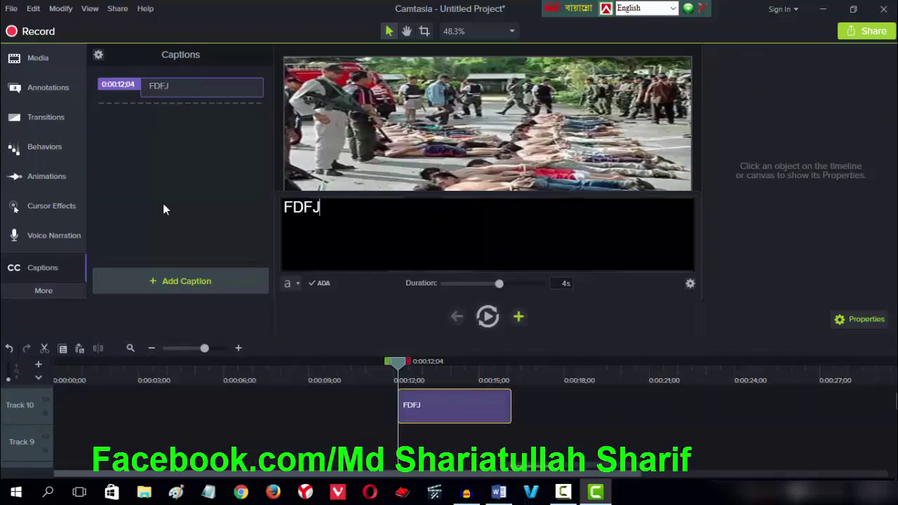
{"action": "type", "text": "DKLJFKDLJFKDSLJFKDLJF"}
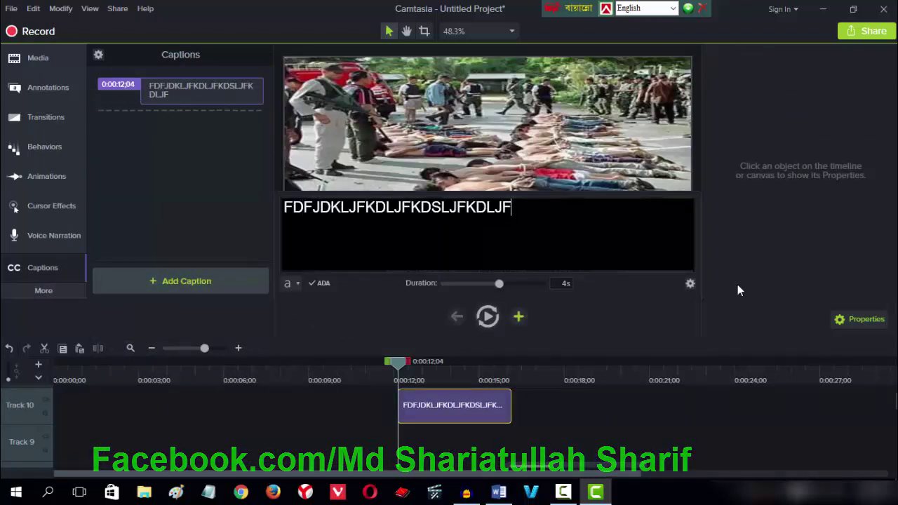
Step: Add captions "JFDJFKDJFKDJFDK" at 0:00:16;04 and "FDJHKJHFDJKFDKJ" at 0:00:20;04, plus a blank caption at 0:00:24;04
{"action": "left_click", "coordinate": [178, 278]}
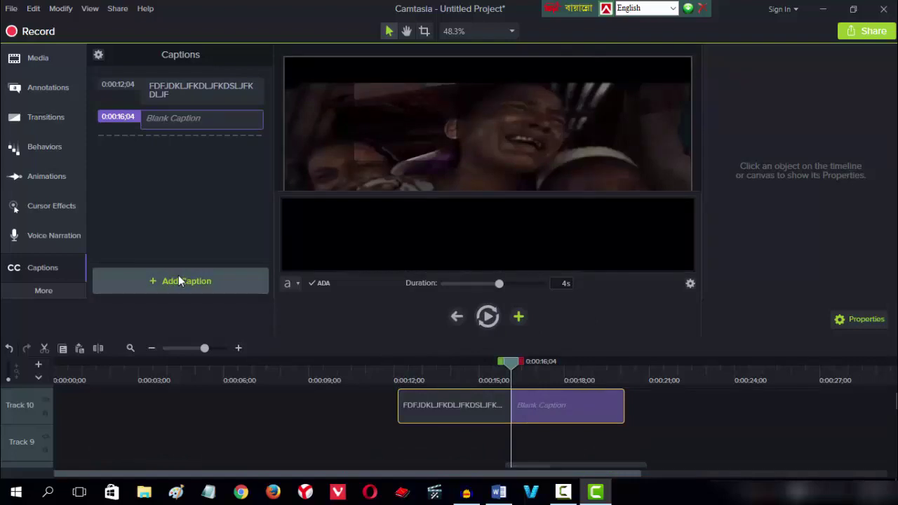
{"action": "type", "text": "JFDJFKDJFKDJFDK"}
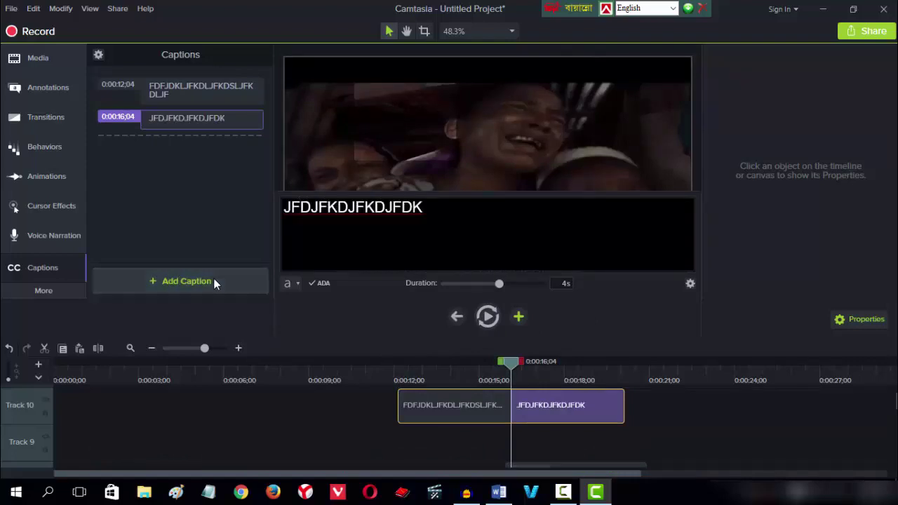
{"action": "left_click", "coordinate": [213, 280]}
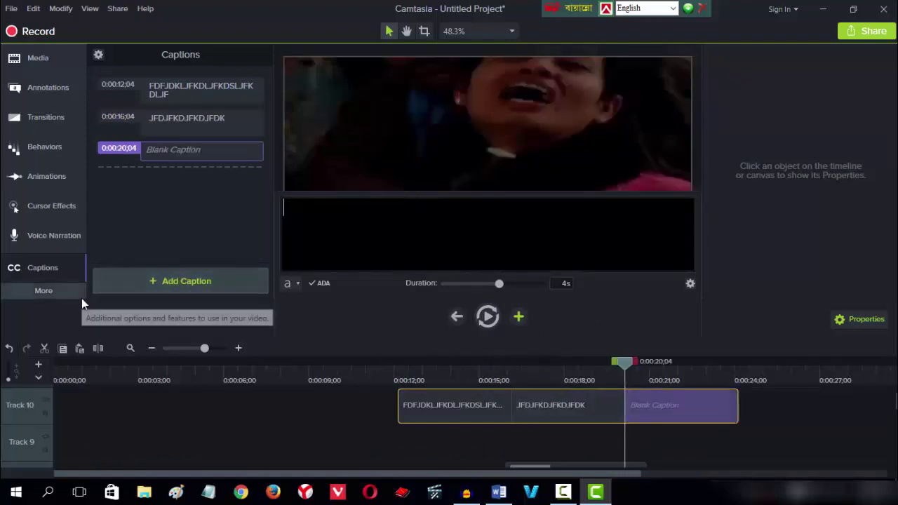
{"action": "type", "text": "FDJHKJHFDJKFDKJ"}
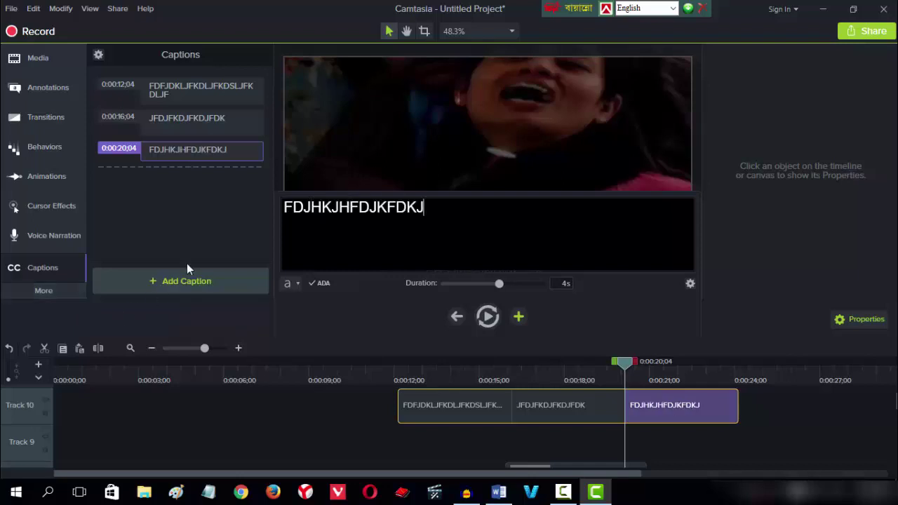
{"action": "left_click", "coordinate": [198, 282]}
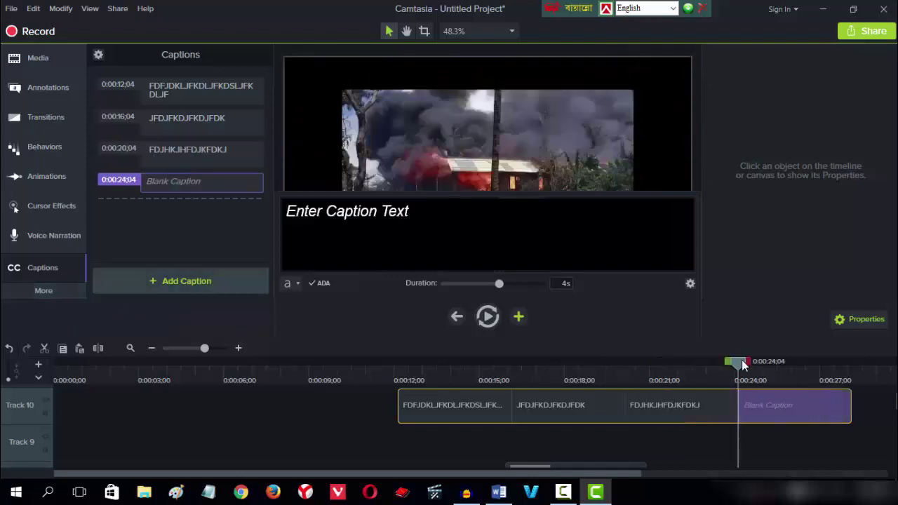
Step: Preview the captions from 0:00:10;28 and delete all of them from Track 10
{"action": "left_click_drag", "start_coordinate": [744, 365], "coordinate": [363, 370]}
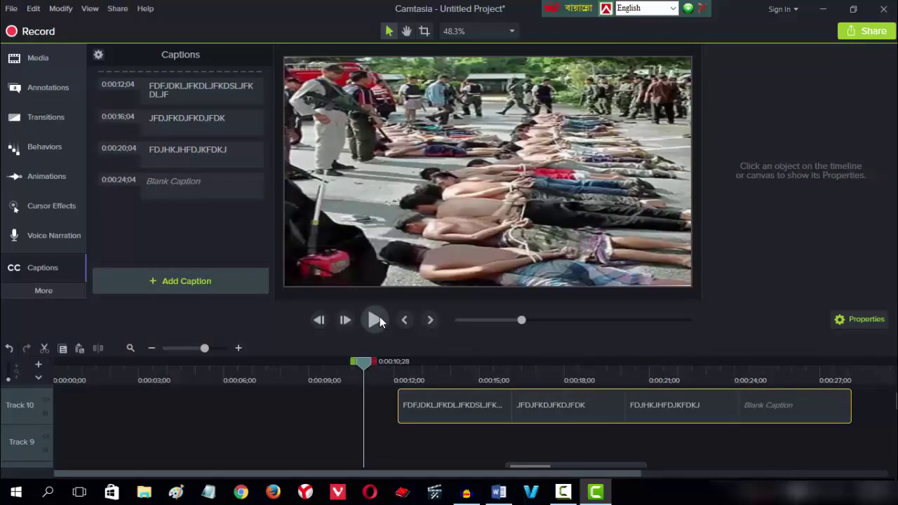
{"action": "left_click", "coordinate": [378, 319]}
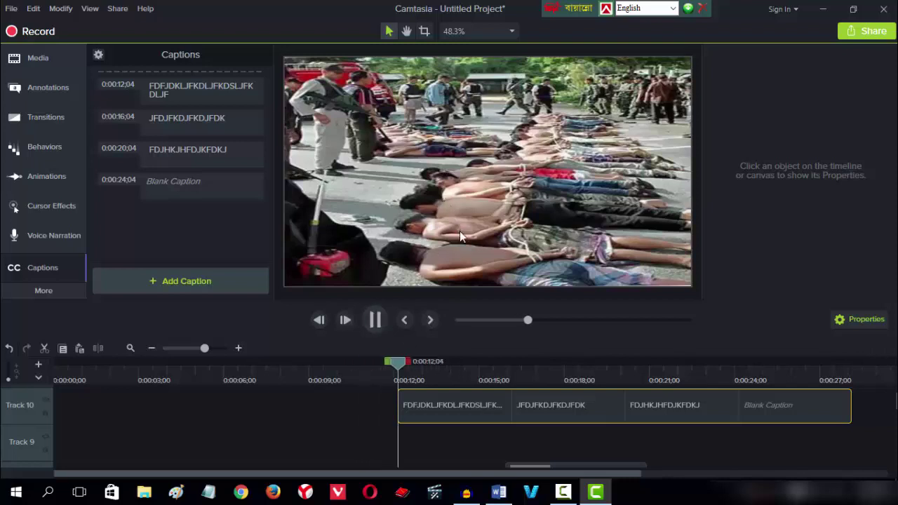
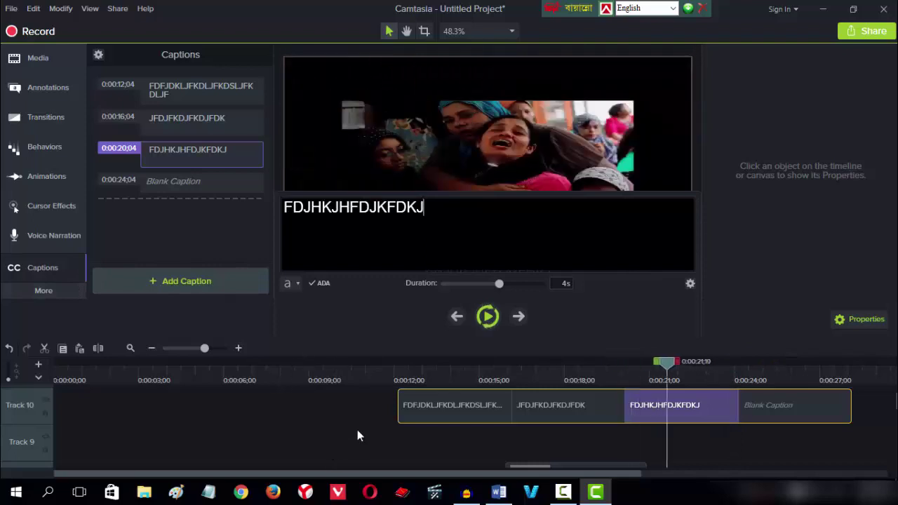
{"action": "left_click_drag", "start_coordinate": [360, 425], "coordinate": [826, 413]}
{"action": "key", "text": "Delete"}
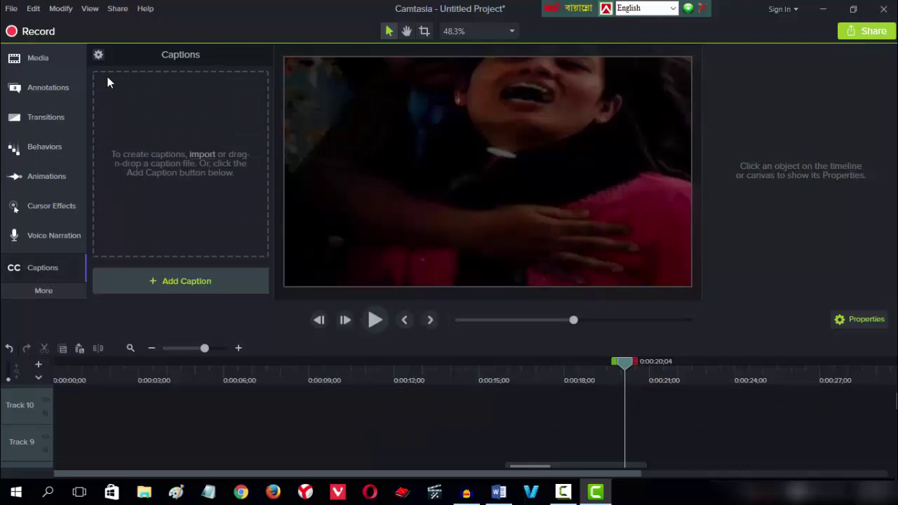
Step: Group all the clips on Track 1 and Track 2 and undo the grouping
{"action": "left_click", "coordinate": [42, 10]}
{"action": "left_click", "coordinate": [3, 18]}
{"action": "scroll", "coordinate": [307, 424], "scroll_direction": "down", "scroll_amount": 5}
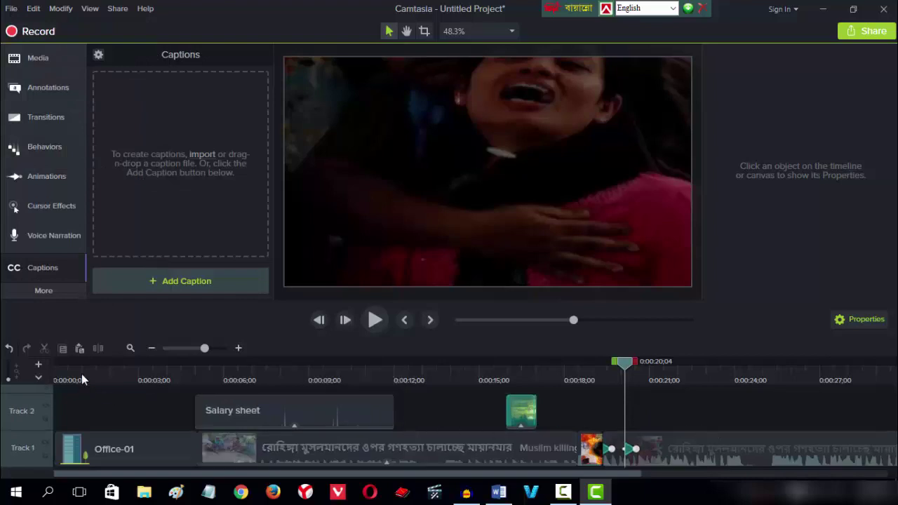
{"action": "left_click_drag", "start_coordinate": [204, 348], "coordinate": [179, 349]}
{"action": "scroll", "coordinate": [198, 435], "scroll_direction": "up", "scroll_amount": 5}
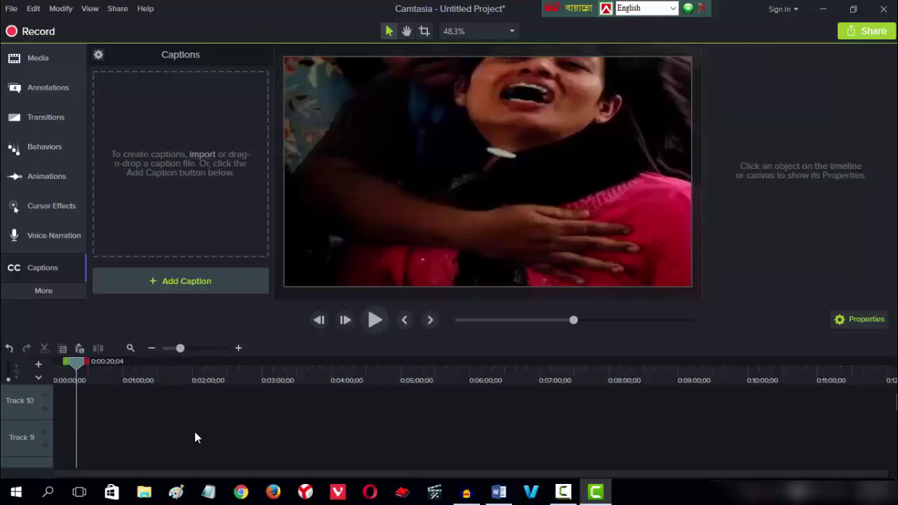
{"action": "scroll", "coordinate": [207, 439], "scroll_direction": "down", "scroll_amount": 3}
{"action": "scroll", "coordinate": [223, 442], "scroll_direction": "down", "scroll_amount": 3}
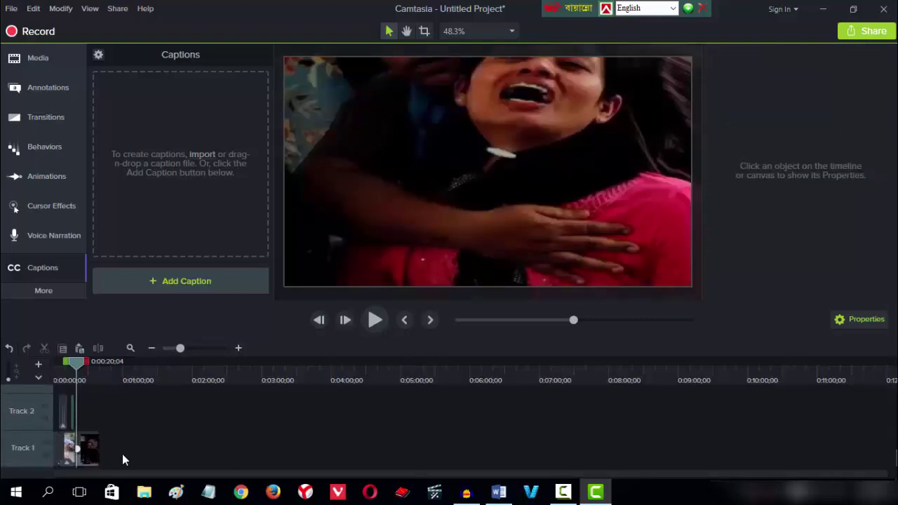
{"action": "left_click_drag", "start_coordinate": [122, 456], "coordinate": [55, 390]}
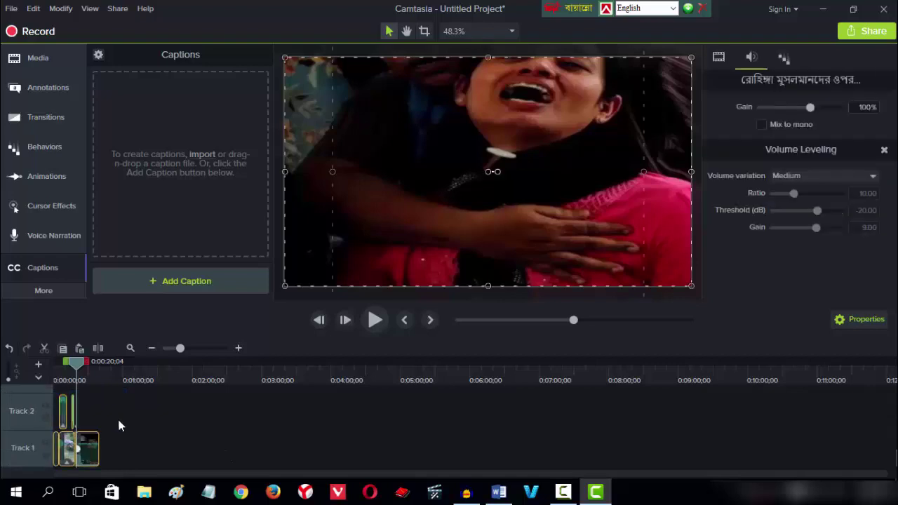
{"action": "key", "text": "ctrl+g"}
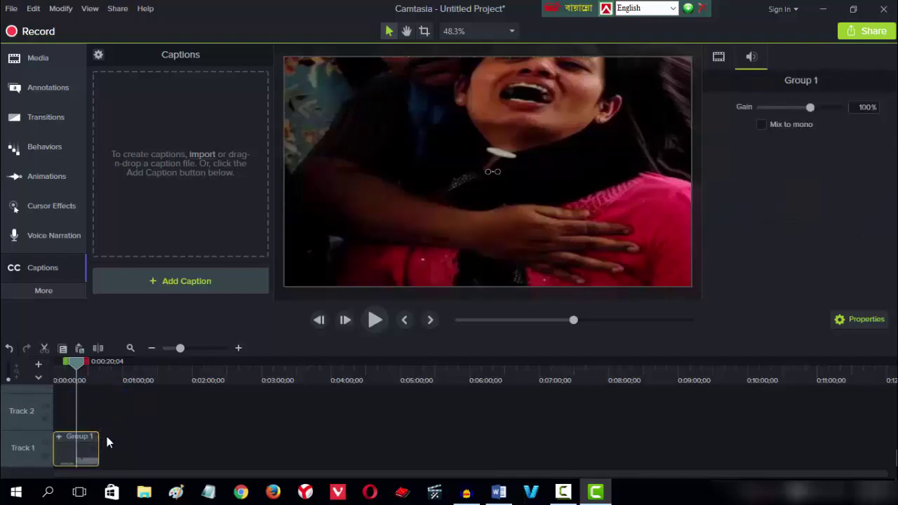
{"action": "key", "text": "ctrl+z"}
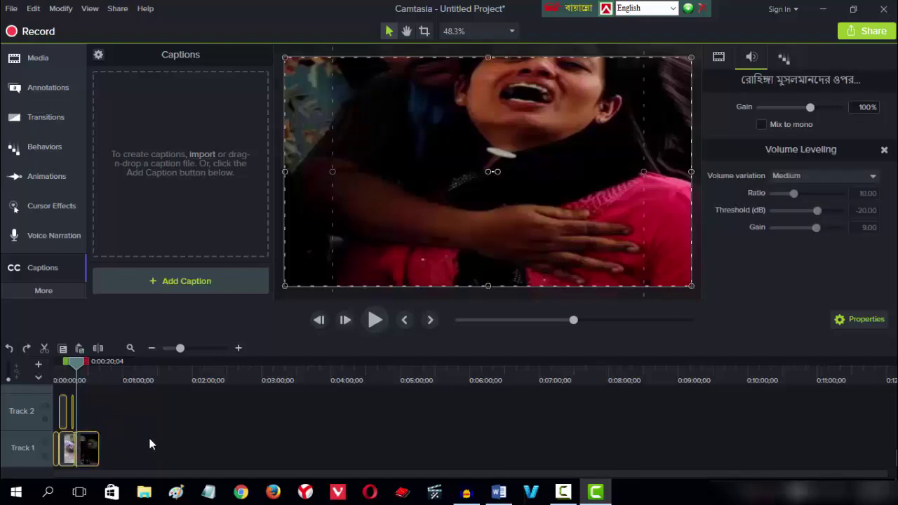
{"action": "left_click", "coordinate": [33, 58]}
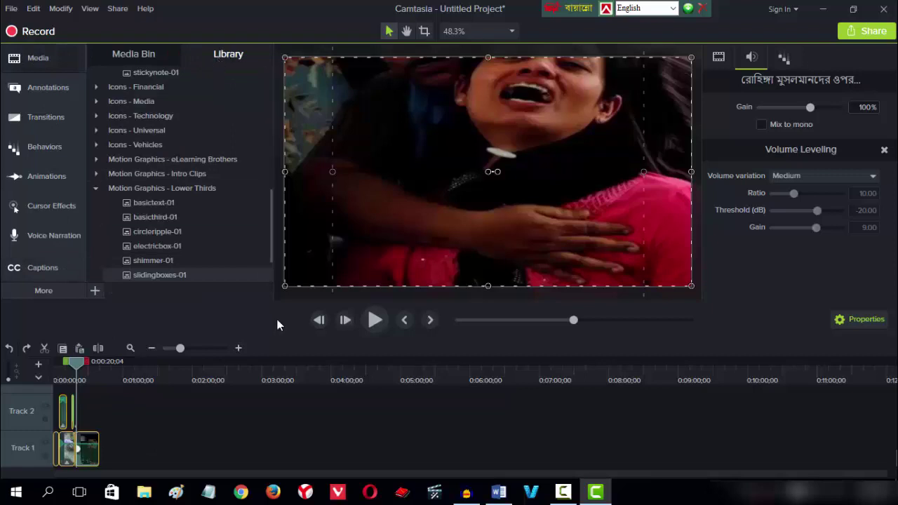
{"action": "left_click", "coordinate": [21, 62]}
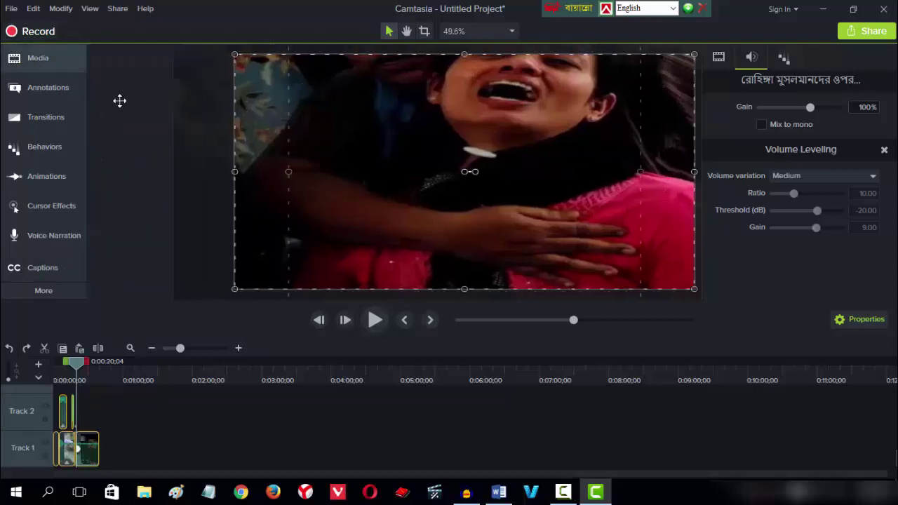
{"action": "left_click", "coordinate": [36, 58]}
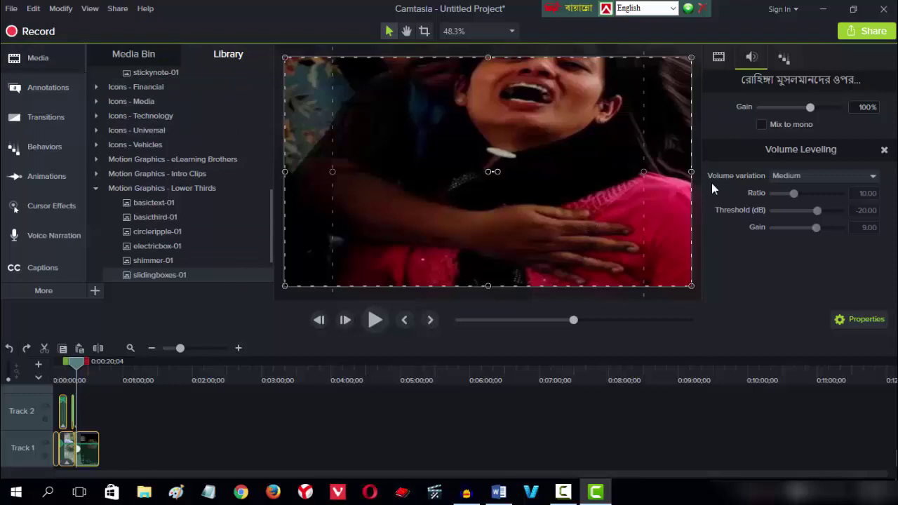
Step: Start producing the project, dismiss the software key warning, and choose the MP4 only (up to 720p) preset
{"action": "left_click", "coordinate": [888, 35]}
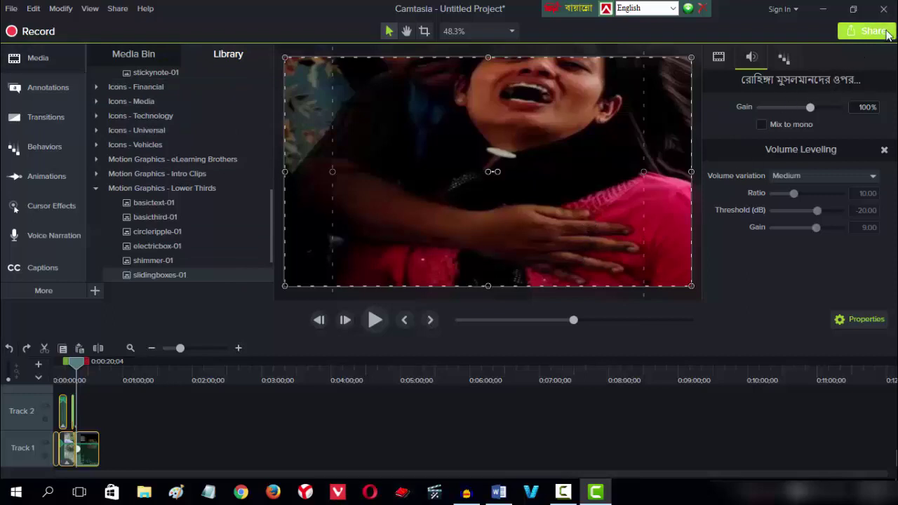
{"action": "left_click", "coordinate": [836, 56]}
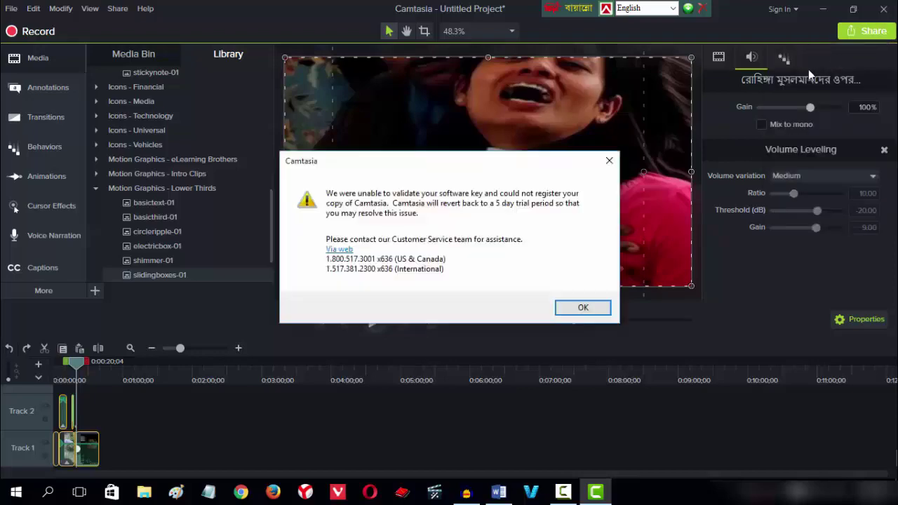
{"action": "left_click", "coordinate": [583, 308]}
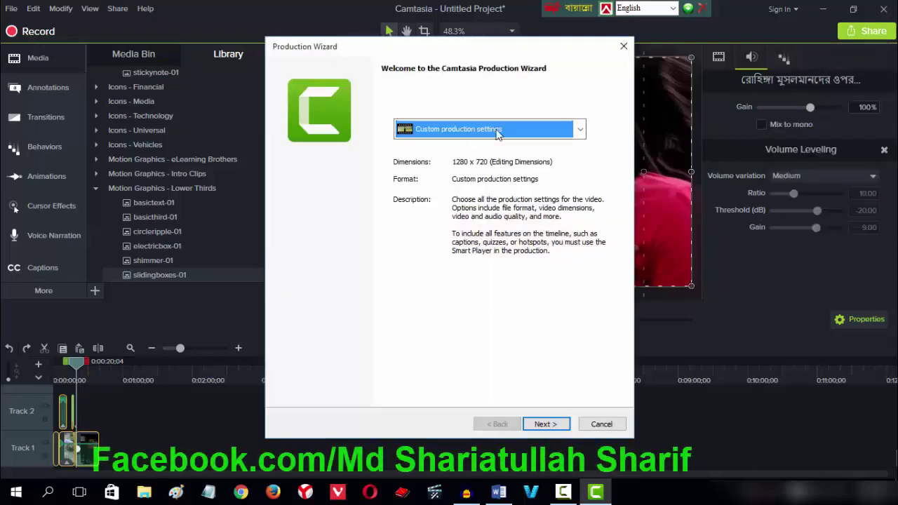
{"action": "left_click", "coordinate": [580, 129]}
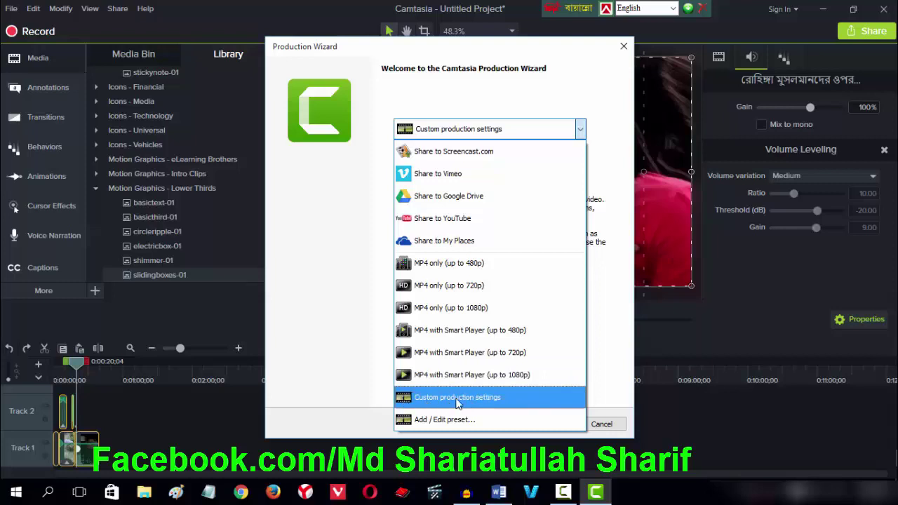
{"action": "left_click", "coordinate": [450, 286]}
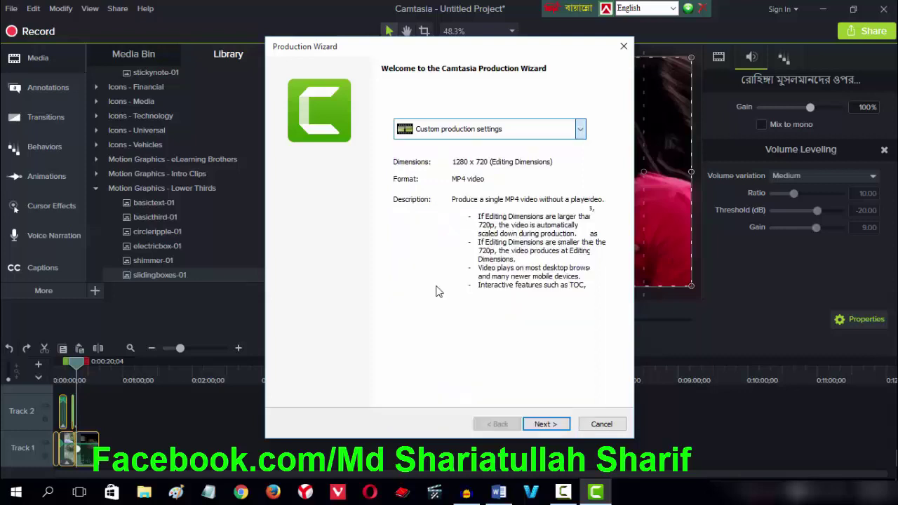
{"action": "left_click", "coordinate": [545, 424]}
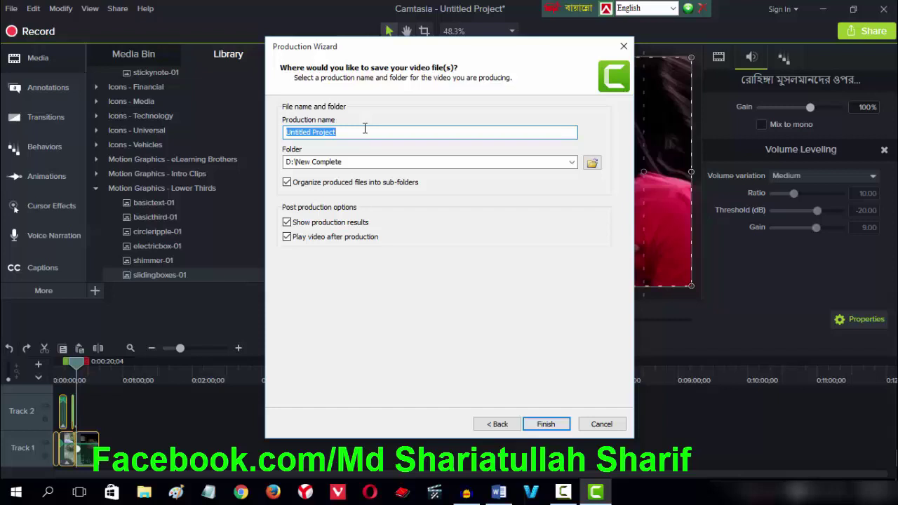
Step: Name the production "CAMTASIA 9 .0 FOR BEGENR" and render it to D:\New Complete
{"action": "type", "text": "CAMTASIA 9 .0"}
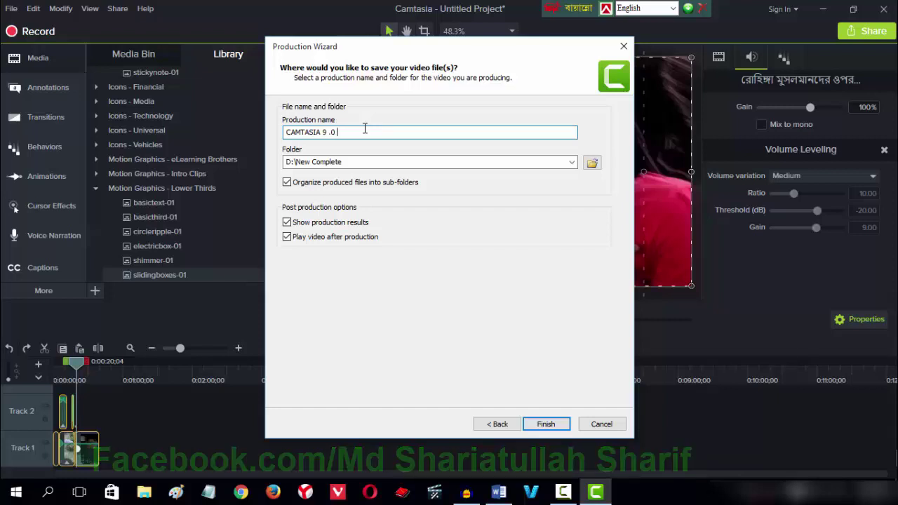
{"action": "type", "text": " FOR BEGENR"}
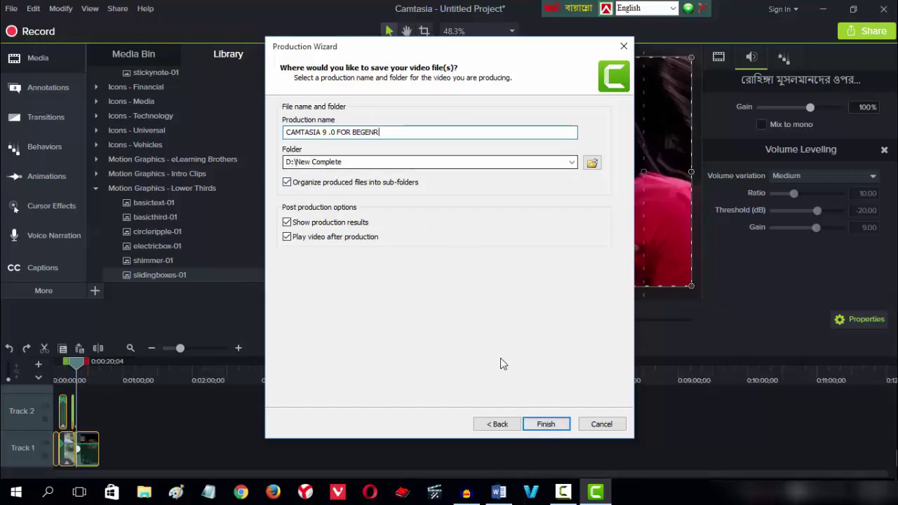
{"action": "left_click", "coordinate": [545, 424]}
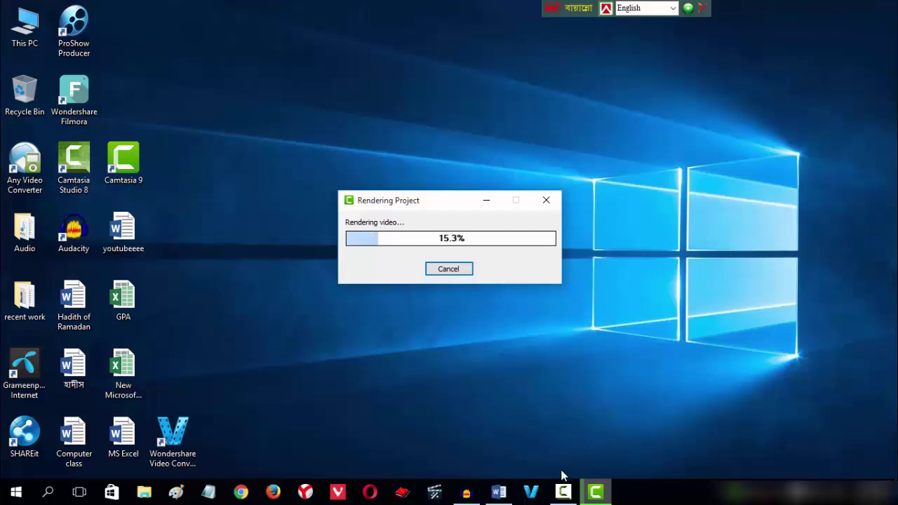
{"action": "left_click", "coordinate": [564, 493]}
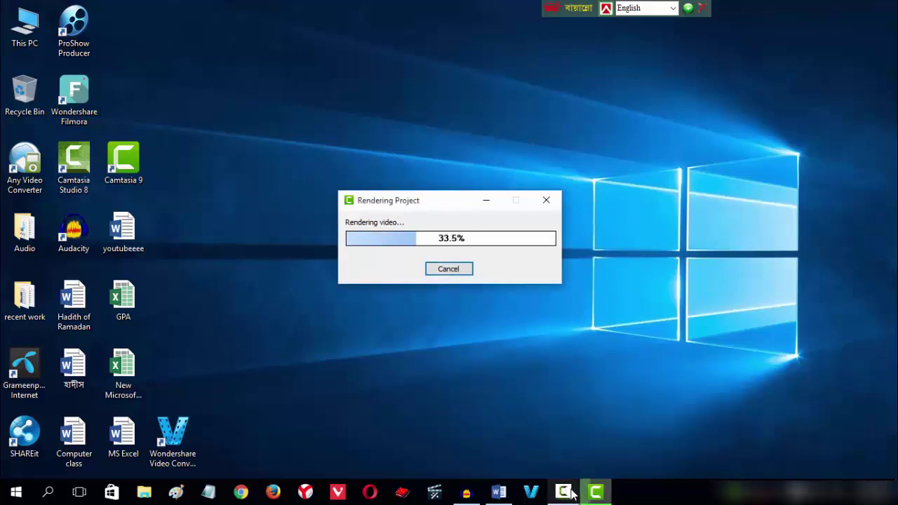
{"action": "mouse_move", "coordinate": [571, 491]}
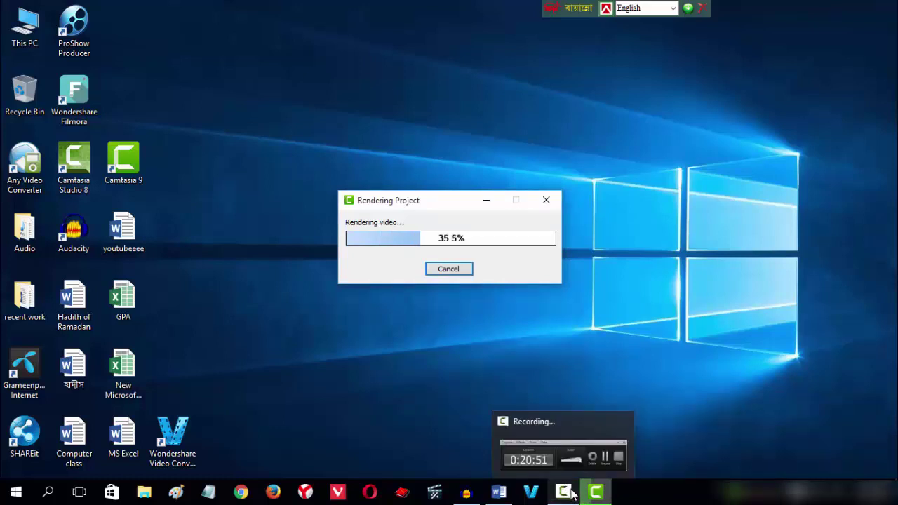
{"action": "left_click", "coordinate": [567, 494]}
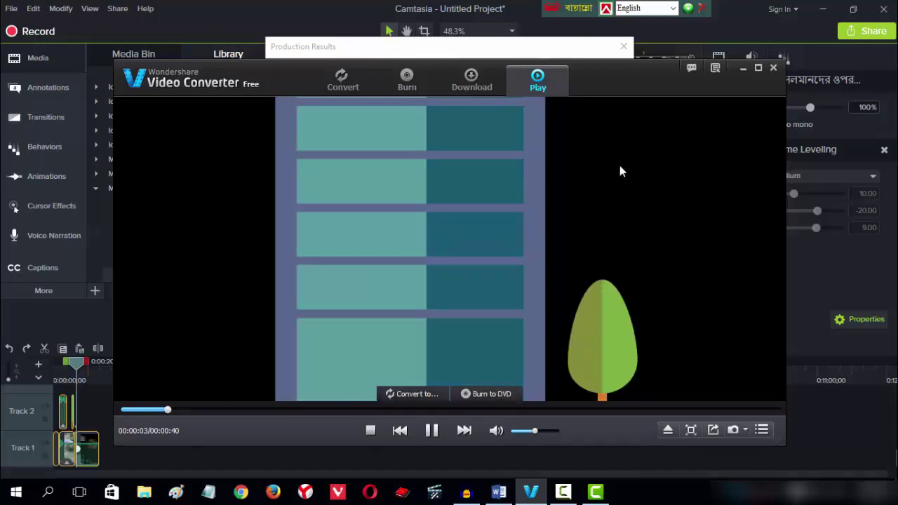
Step: Watch the produced MP4 in a maximized player, exit the player completely, and finish the production results
{"action": "left_click", "coordinate": [759, 67]}
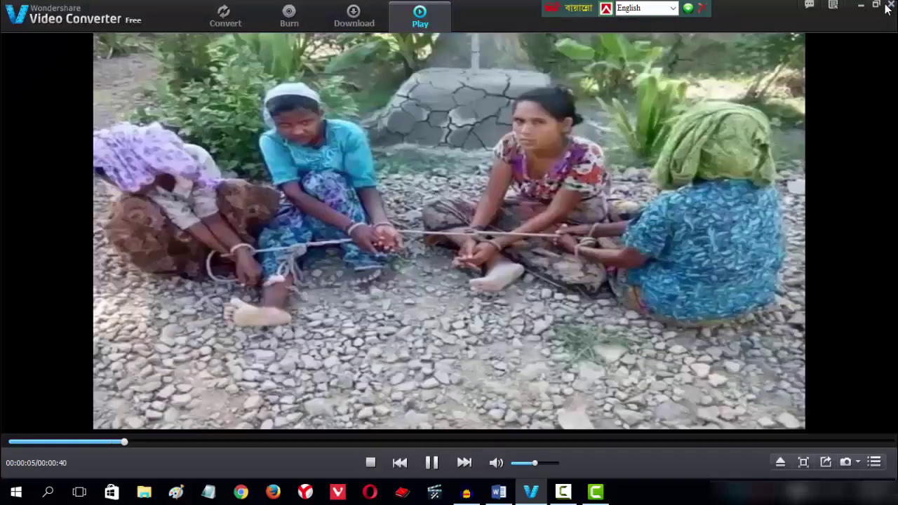
{"action": "left_click", "coordinate": [890, 5]}
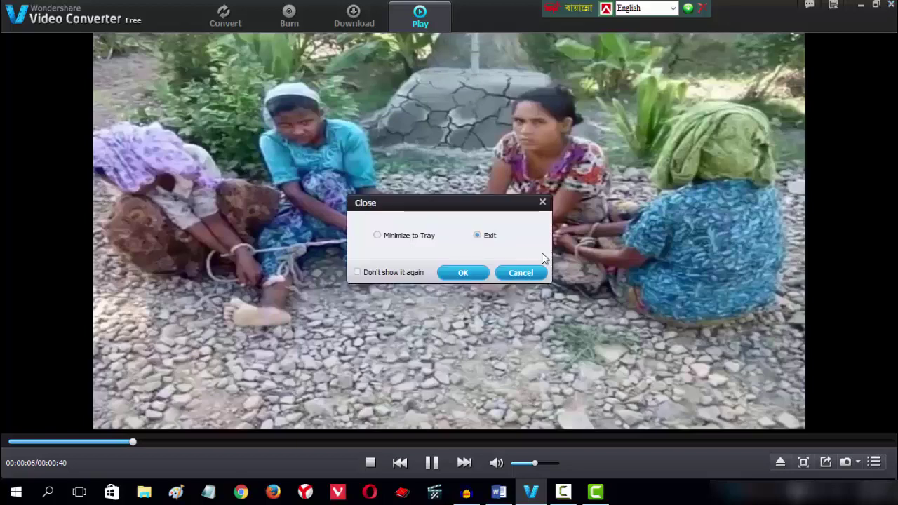
{"action": "left_click", "coordinate": [466, 273]}
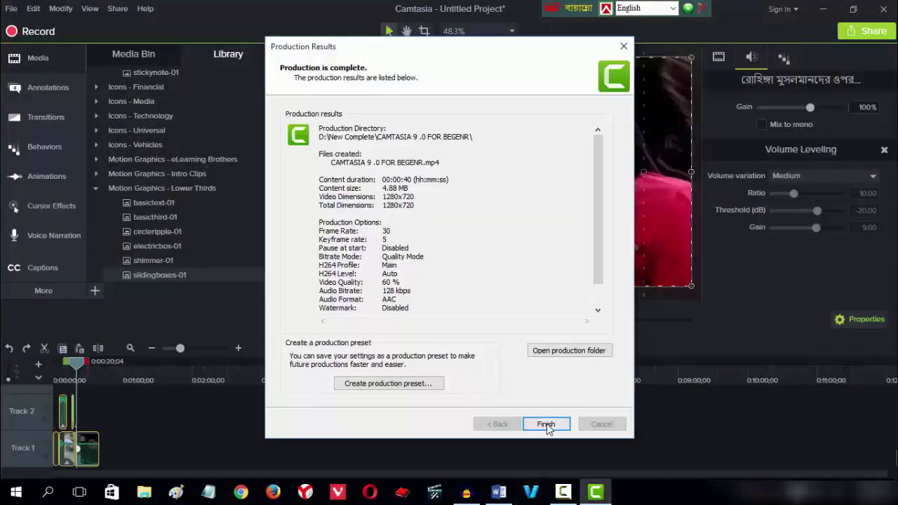
{"action": "left_click", "coordinate": [546, 426]}
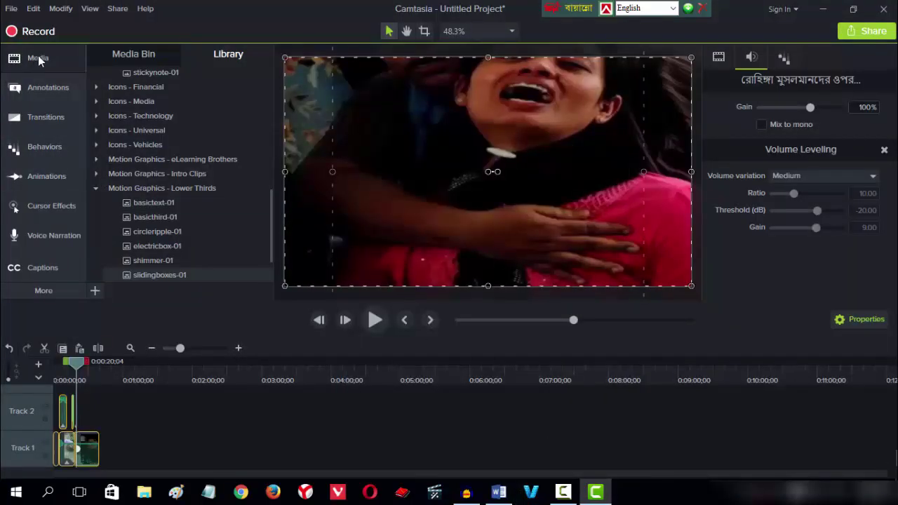
{"action": "left_click", "coordinate": [38, 59]}
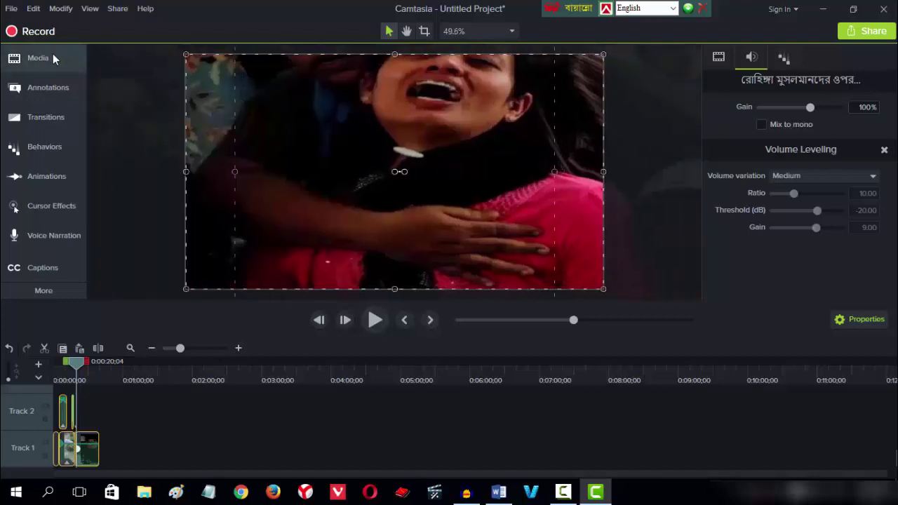
{"action": "left_click", "coordinate": [36, 59]}
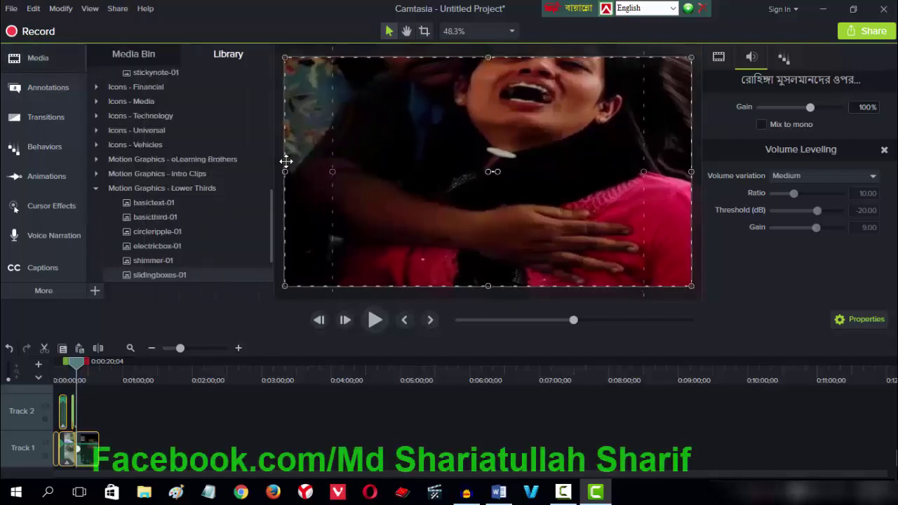
Step: Resize the oversized photo at 25% canvas zoom to fit the canvas frame, deselect it, and minimize the editor window
{"action": "left_click_drag", "start_coordinate": [303, 173], "coordinate": [374, 172]}
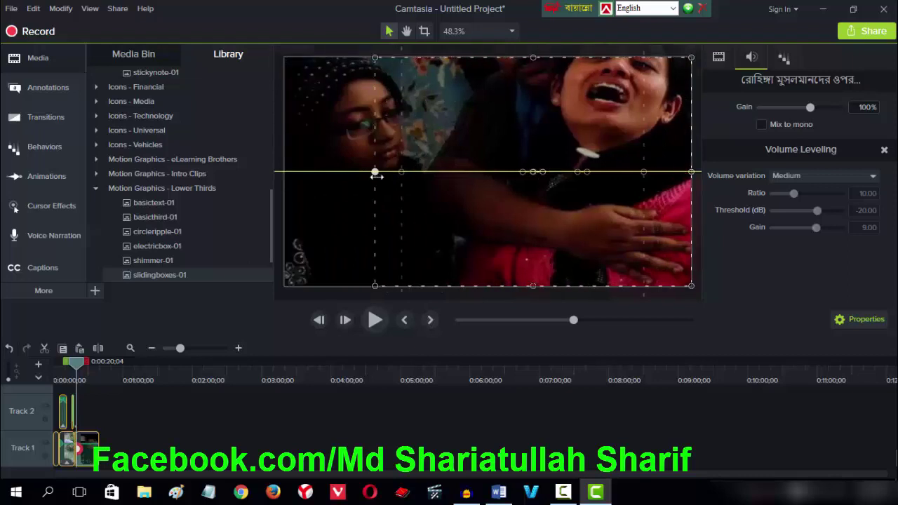
{"action": "left_click", "coordinate": [511, 30]}
{"action": "left_click", "coordinate": [463, 70]}
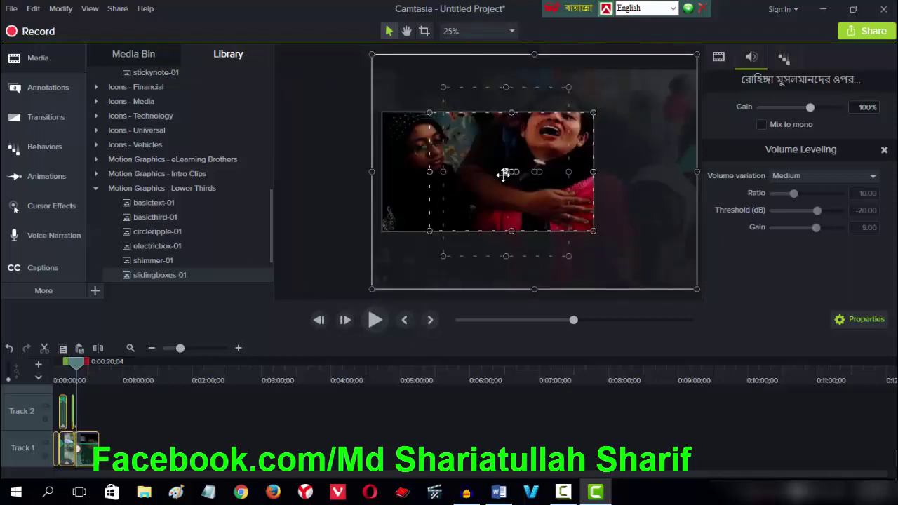
{"action": "left_click_drag", "start_coordinate": [376, 58], "coordinate": [521, 156]}
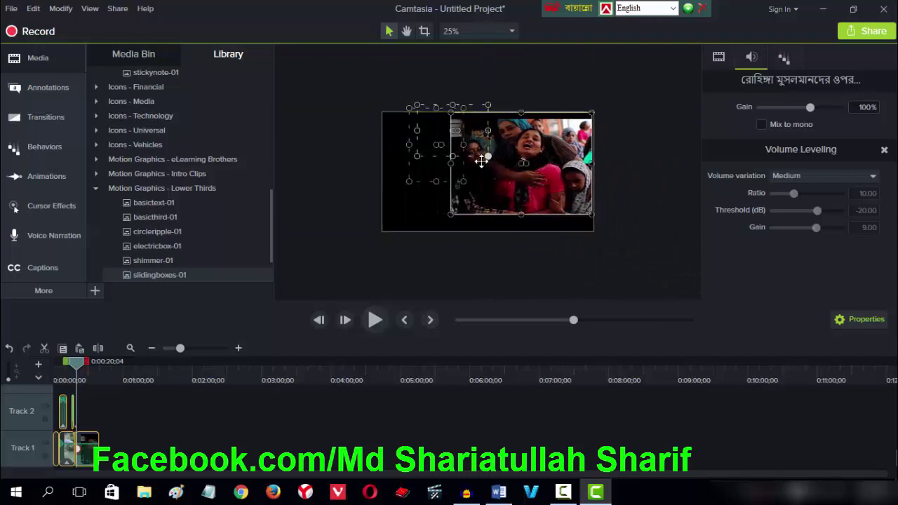
{"action": "left_click_drag", "start_coordinate": [450, 164], "coordinate": [384, 161]}
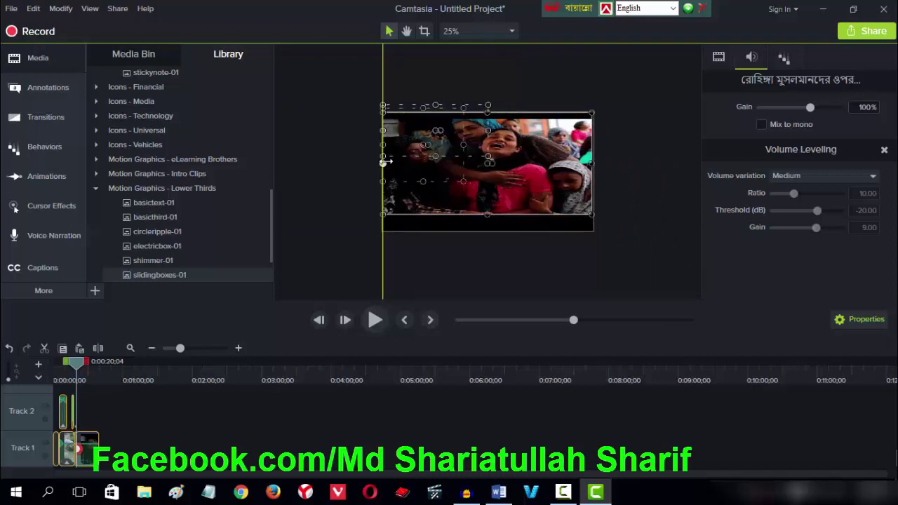
{"action": "left_click_drag", "start_coordinate": [486, 217], "coordinate": [485, 231]}
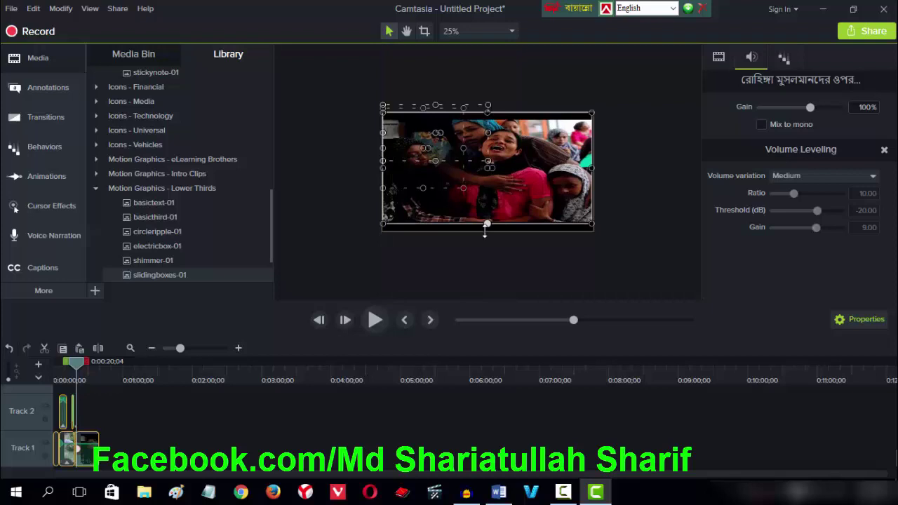
{"action": "left_click", "coordinate": [613, 233]}
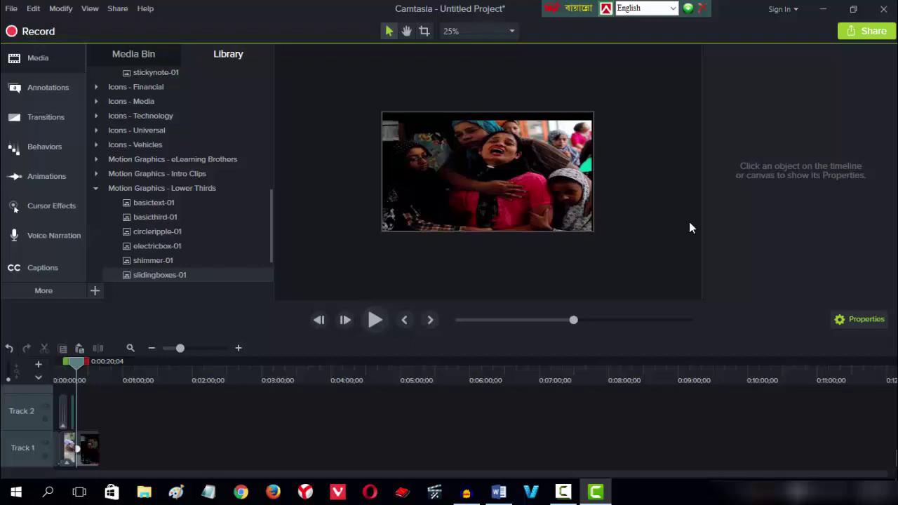
{"action": "left_click", "coordinate": [596, 492]}
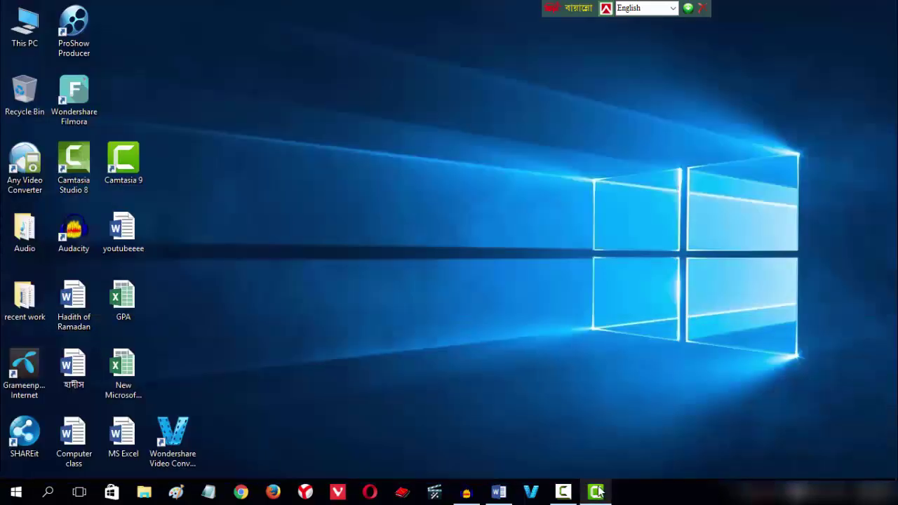